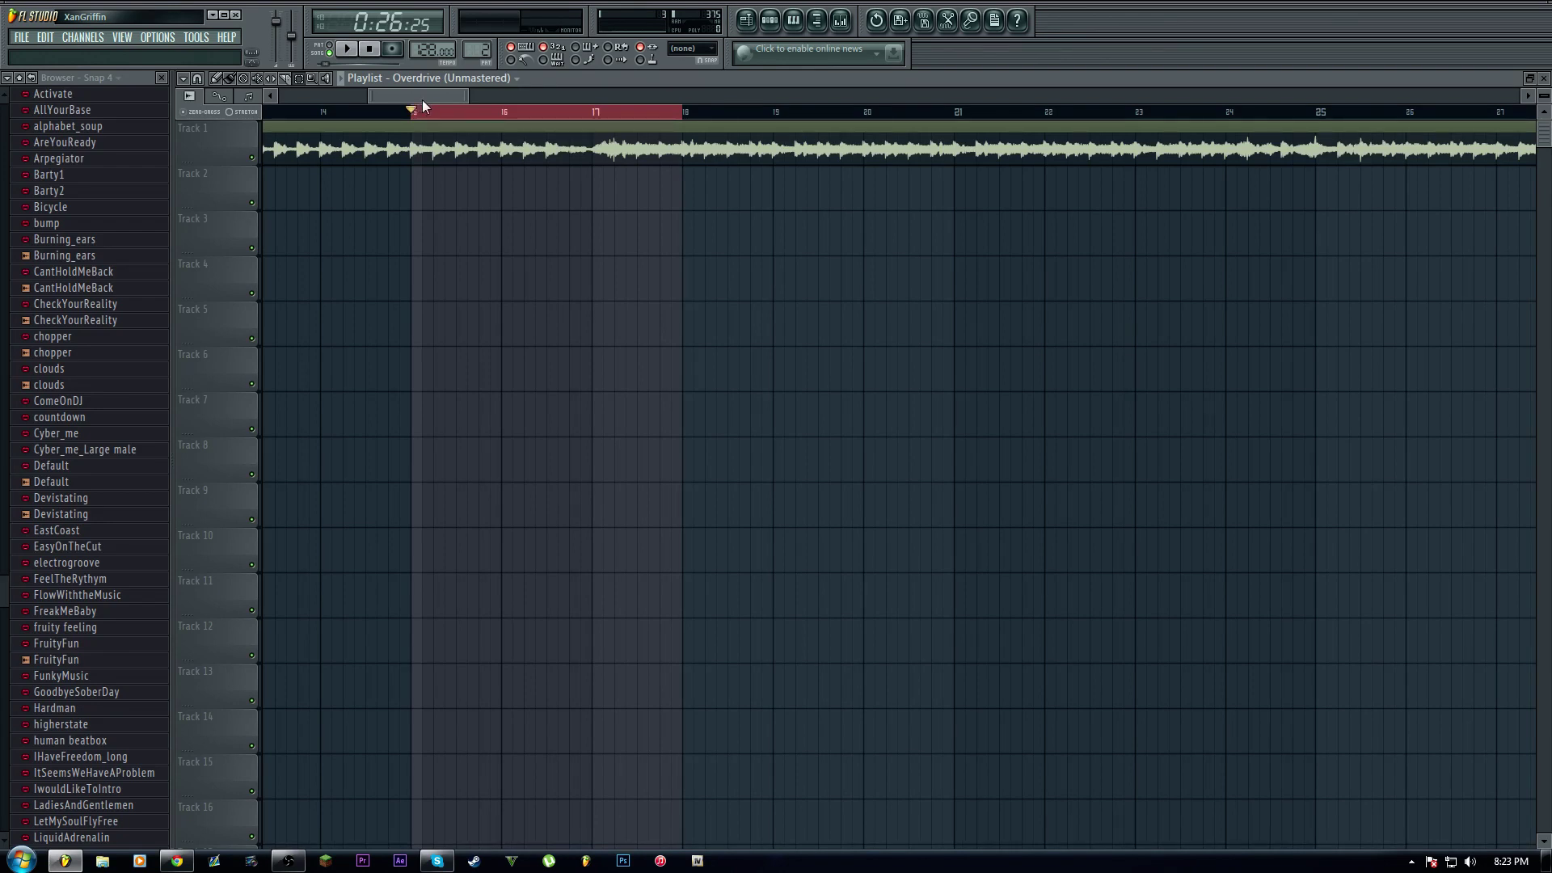
Play the selected section of the song from bar 15 past the drop at bar 17, and stop playback
{"action": "left_click_drag", "start_coordinate": [410, 99], "coordinate": [406, 93]}
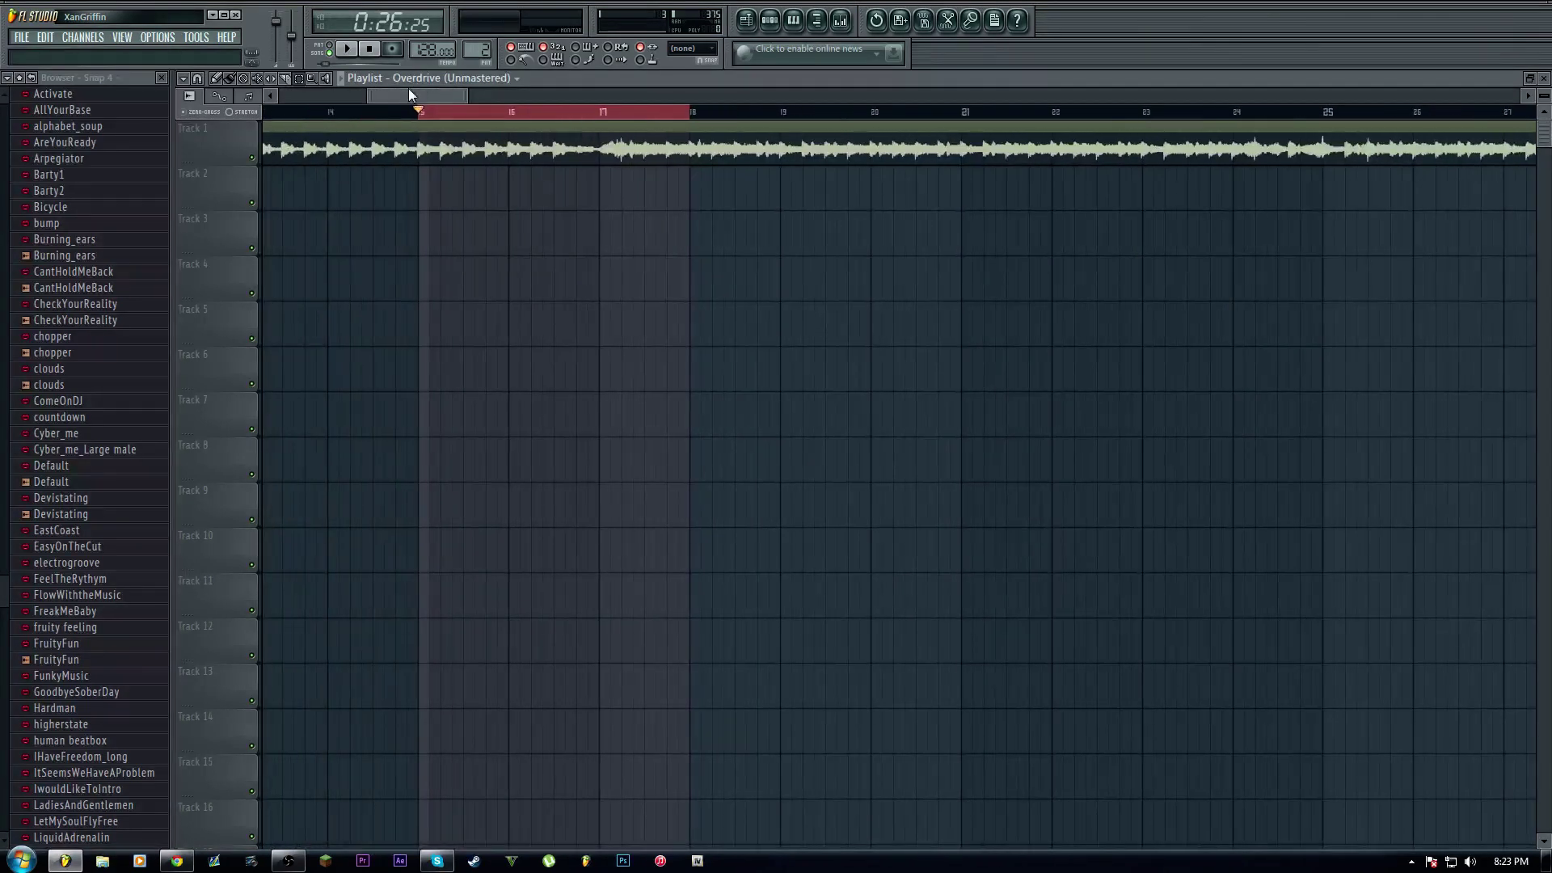
{"action": "left_click", "coordinate": [349, 50]}
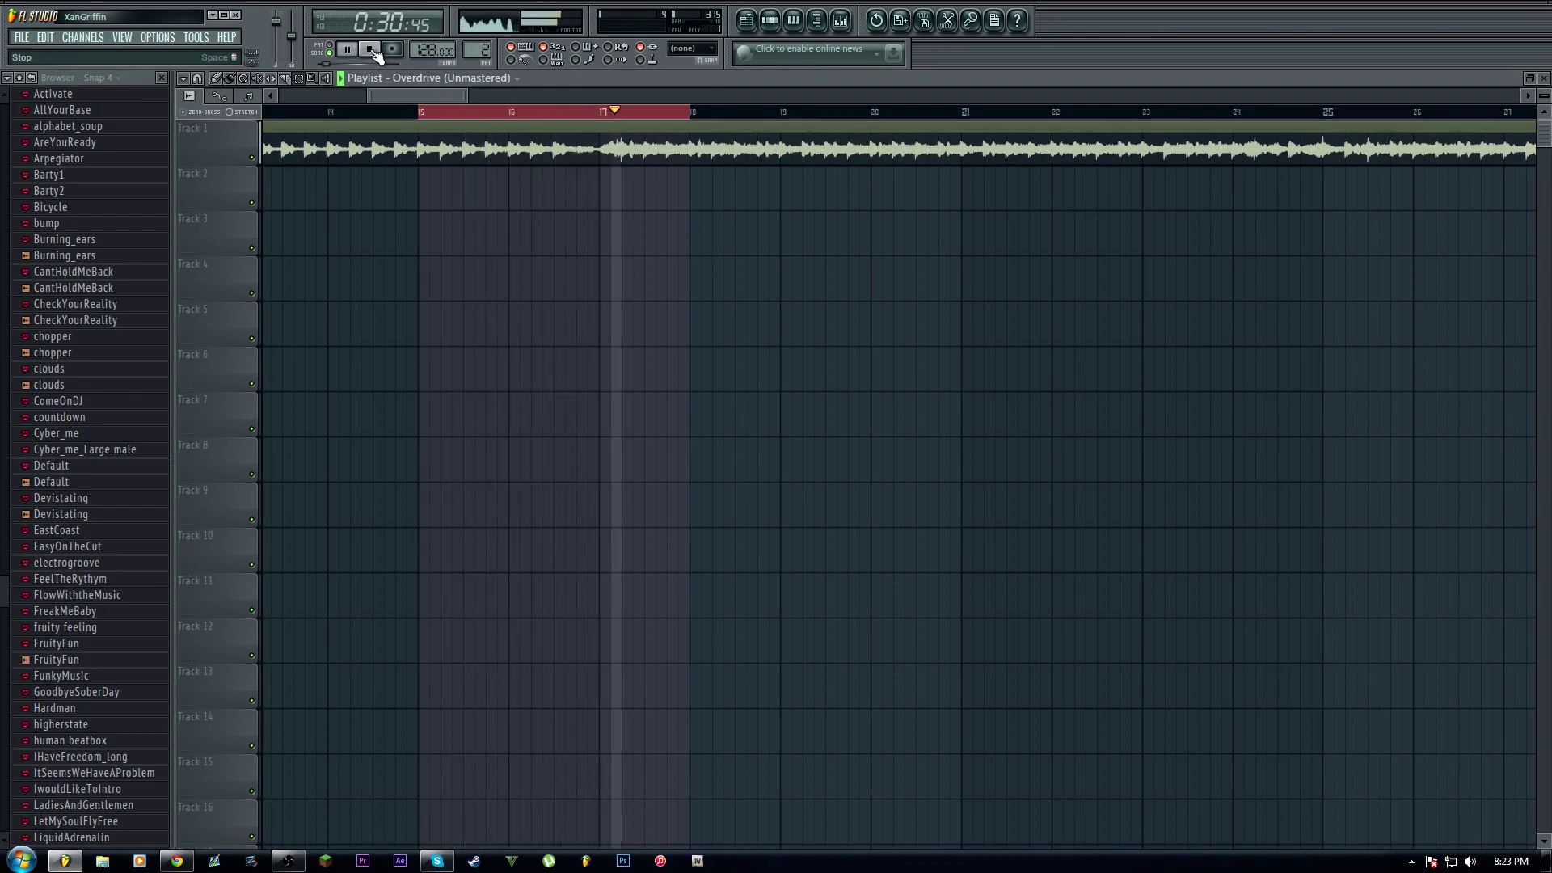
{"action": "left_click", "coordinate": [371, 49]}
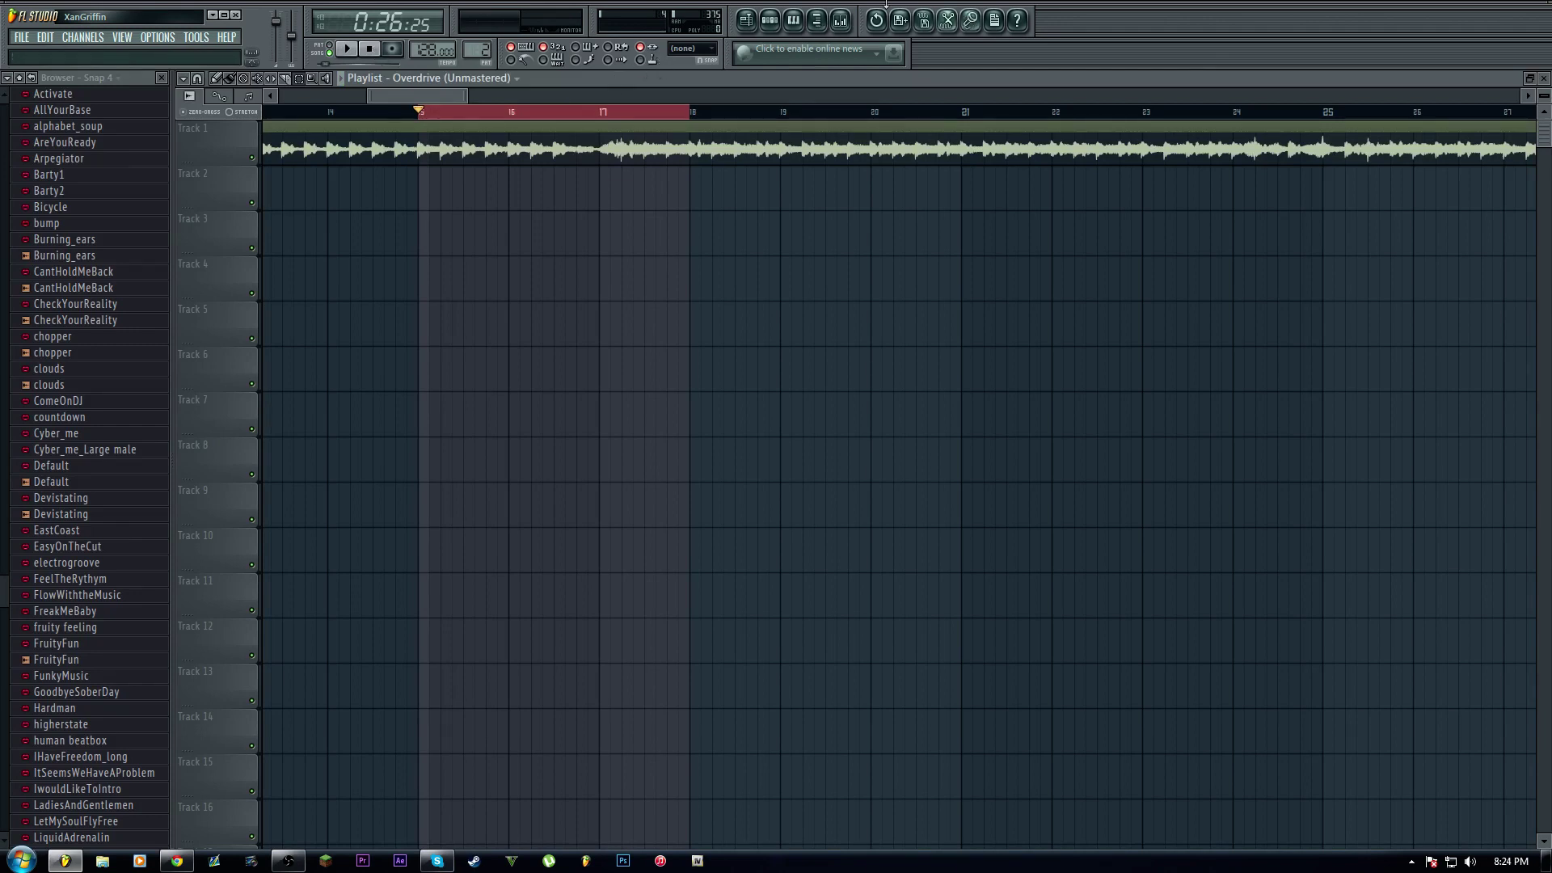
Show the step sequencer and check the channel settings of the Default and TS404 channels
{"action": "left_click", "coordinate": [778, 22]}
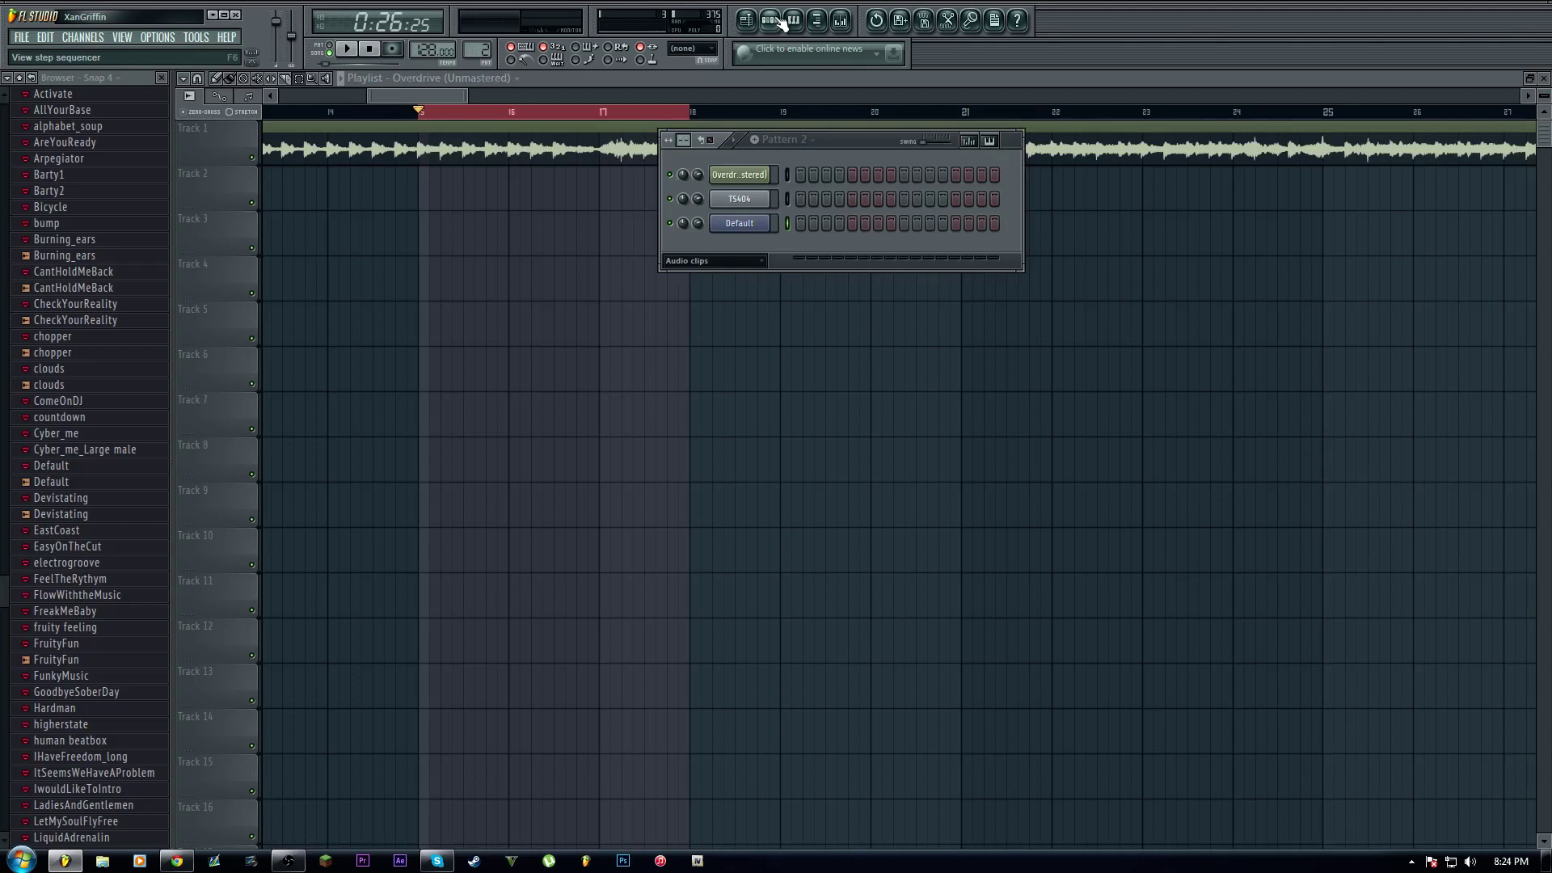
{"action": "left_click", "coordinate": [780, 21]}
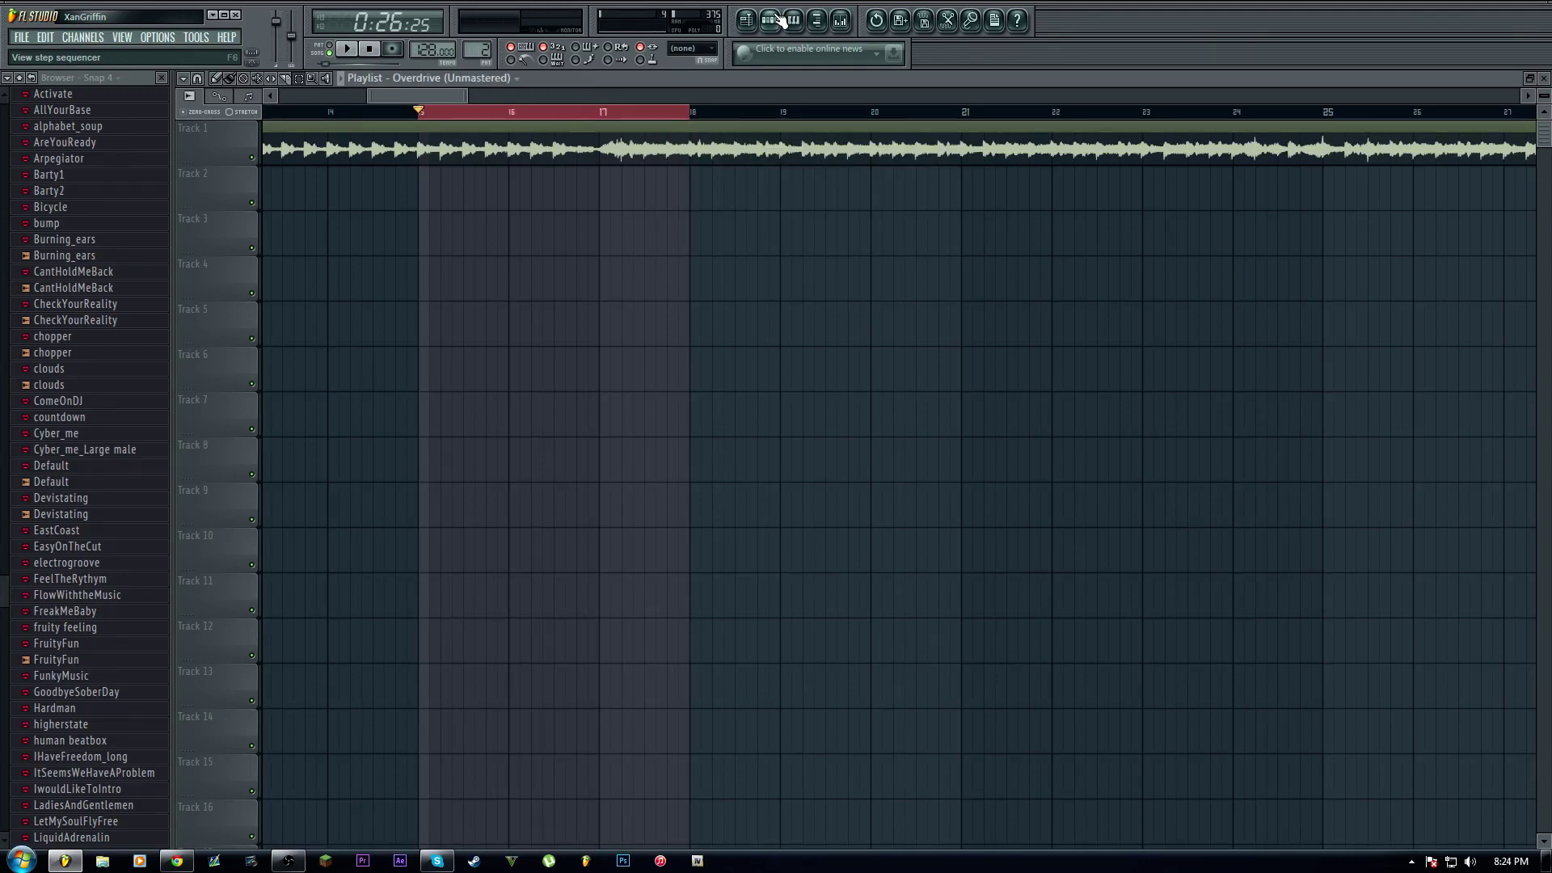
{"action": "left_click", "coordinate": [780, 21]}
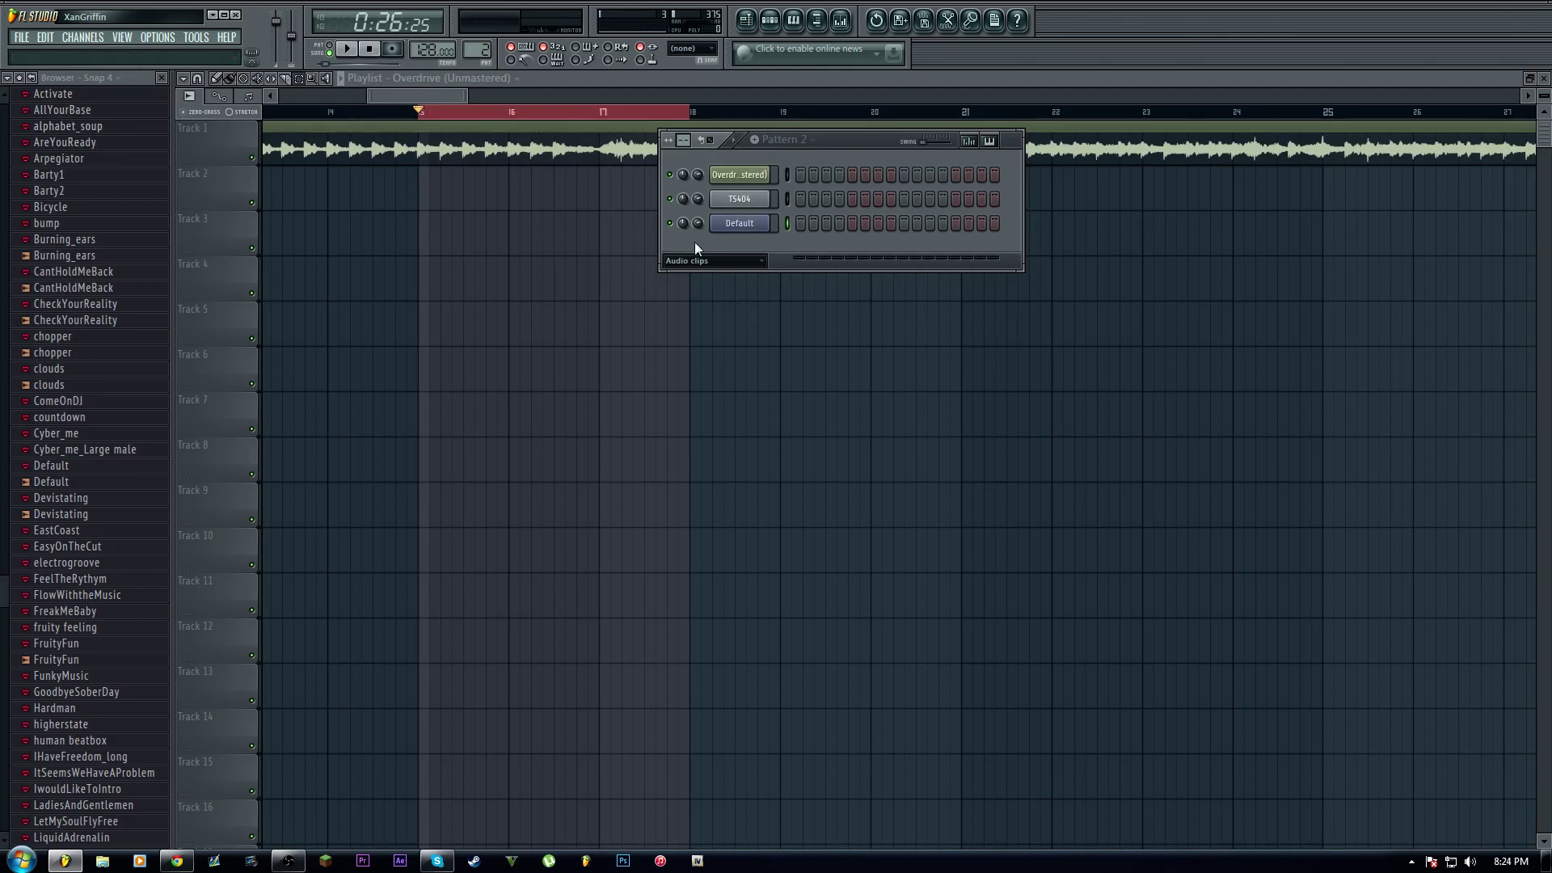
{"action": "left_click", "coordinate": [753, 228]}
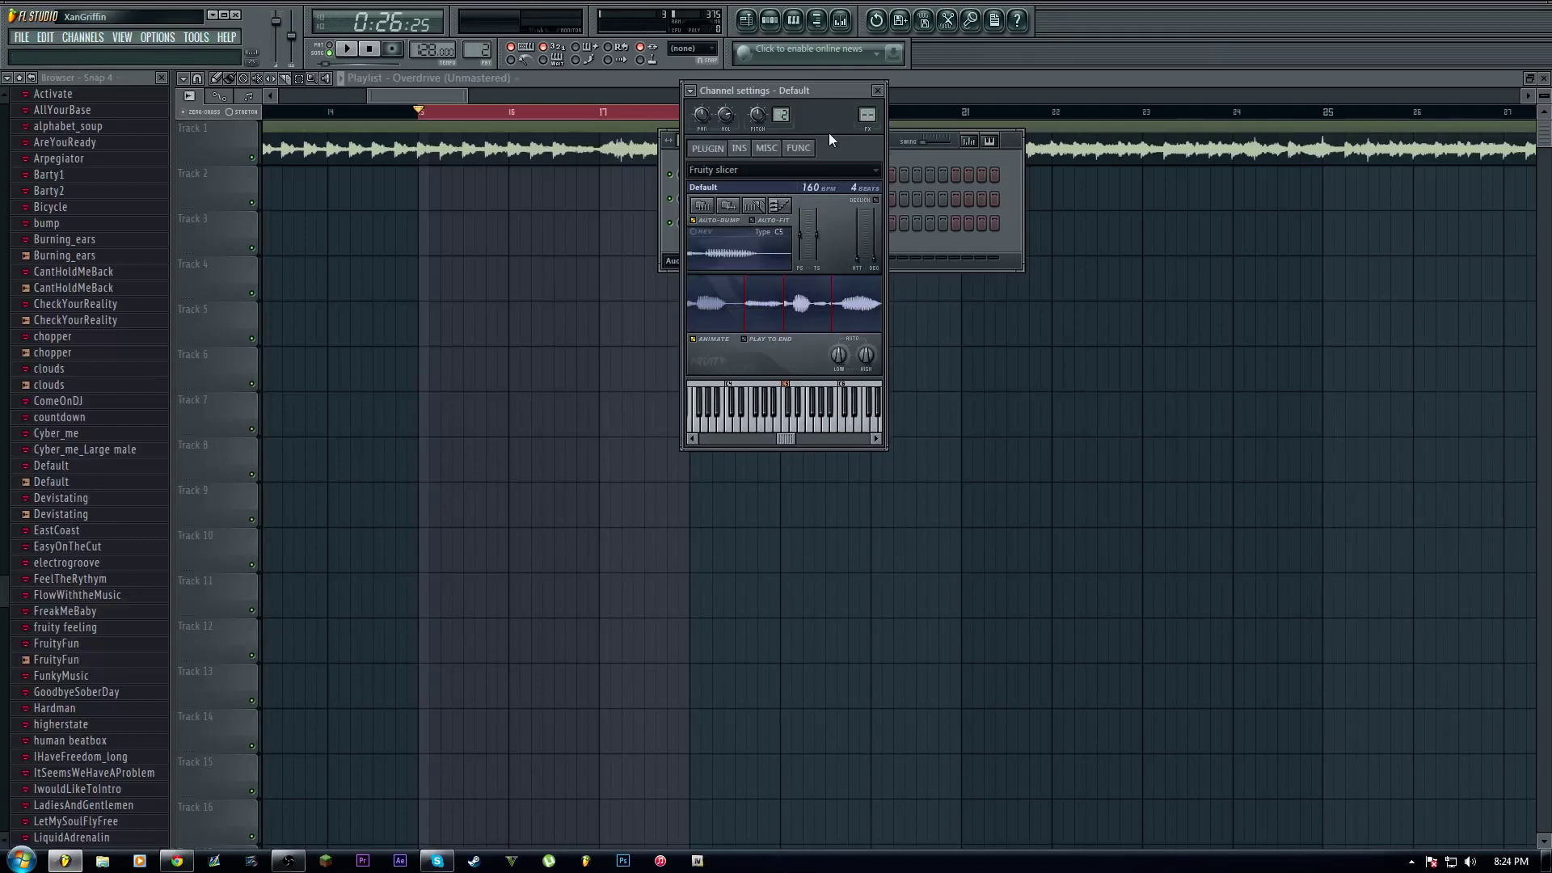
{"action": "left_click", "coordinate": [877, 89]}
{"action": "left_click", "coordinate": [746, 207]}
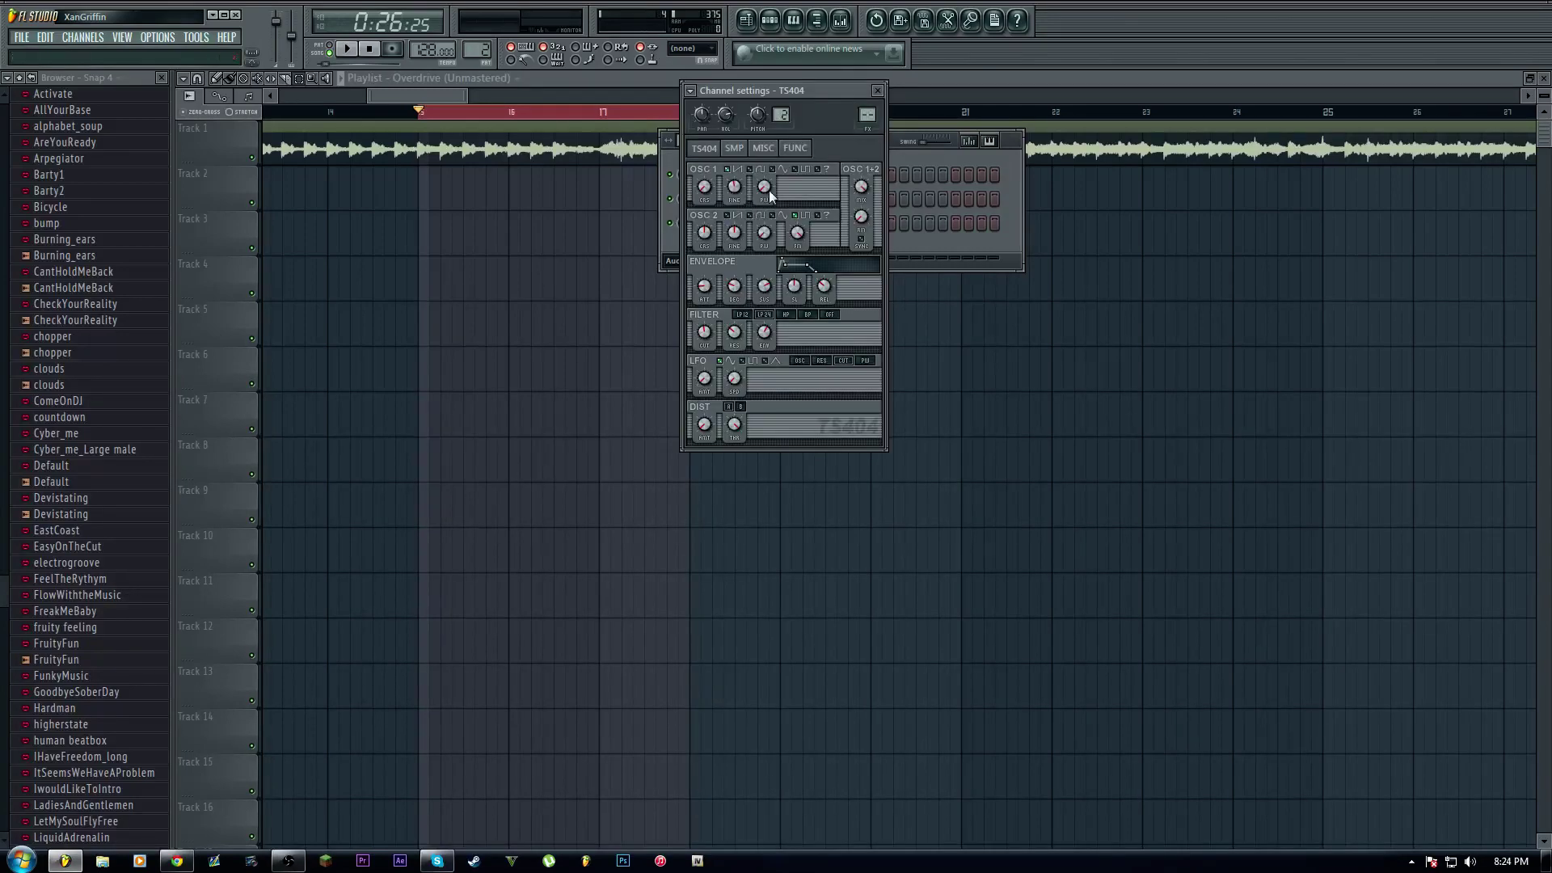
{"action": "left_click", "coordinate": [879, 91]}
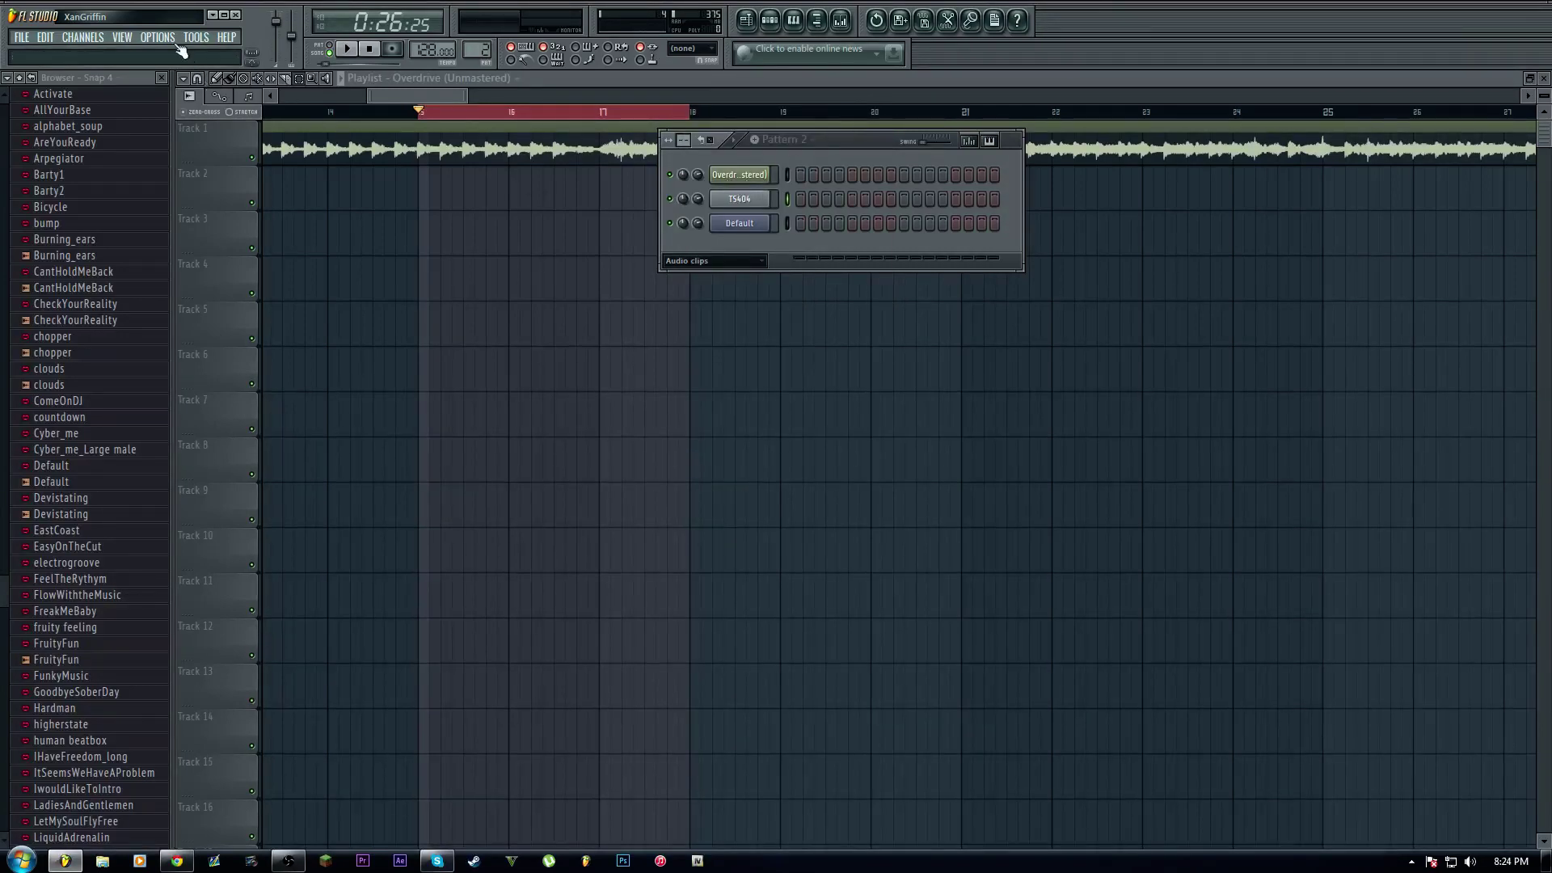
Add a Speech synthesizer channel, enter "Overdrive" as its text and listen to the voice
{"action": "left_click", "coordinate": [82, 37]}
{"action": "mouse_move", "coordinate": [101, 50]}
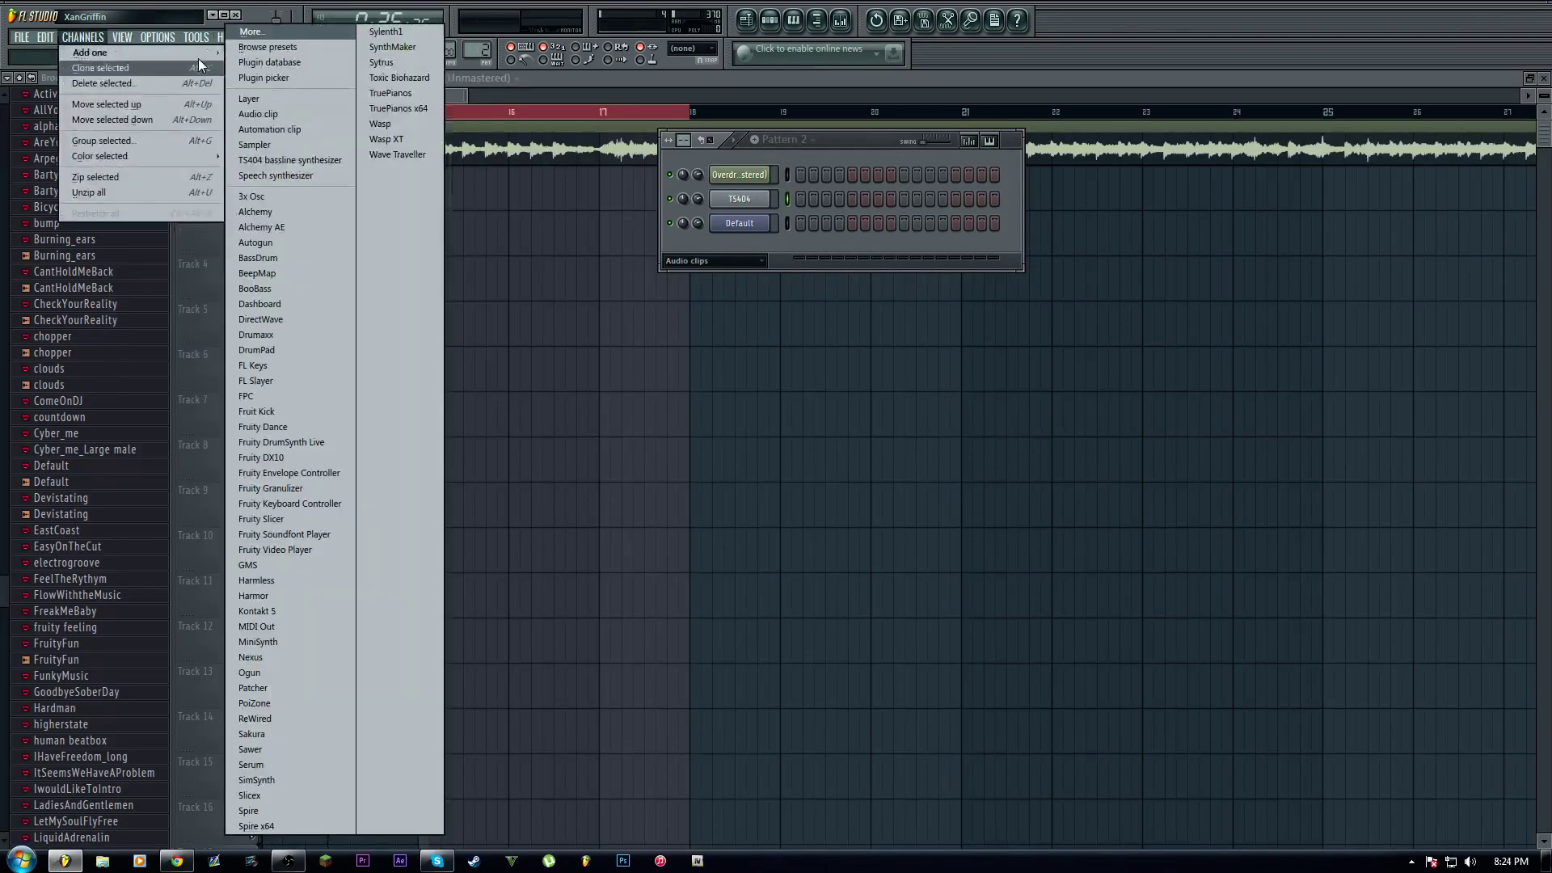
{"action": "left_click", "coordinate": [293, 176]}
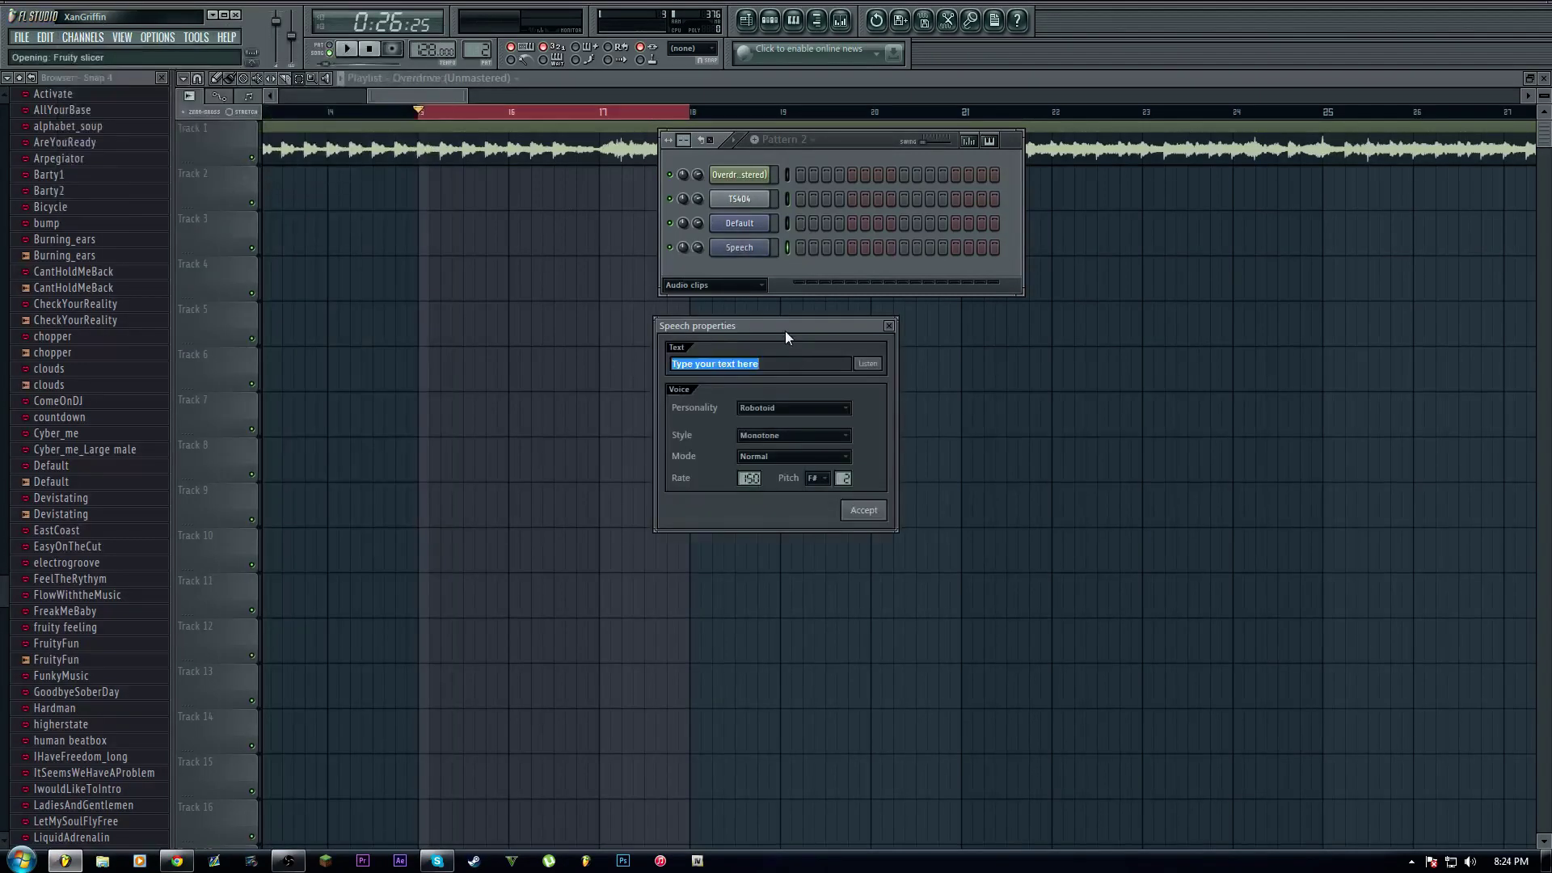
{"action": "left_click_drag", "start_coordinate": [785, 332], "coordinate": [621, 294]}
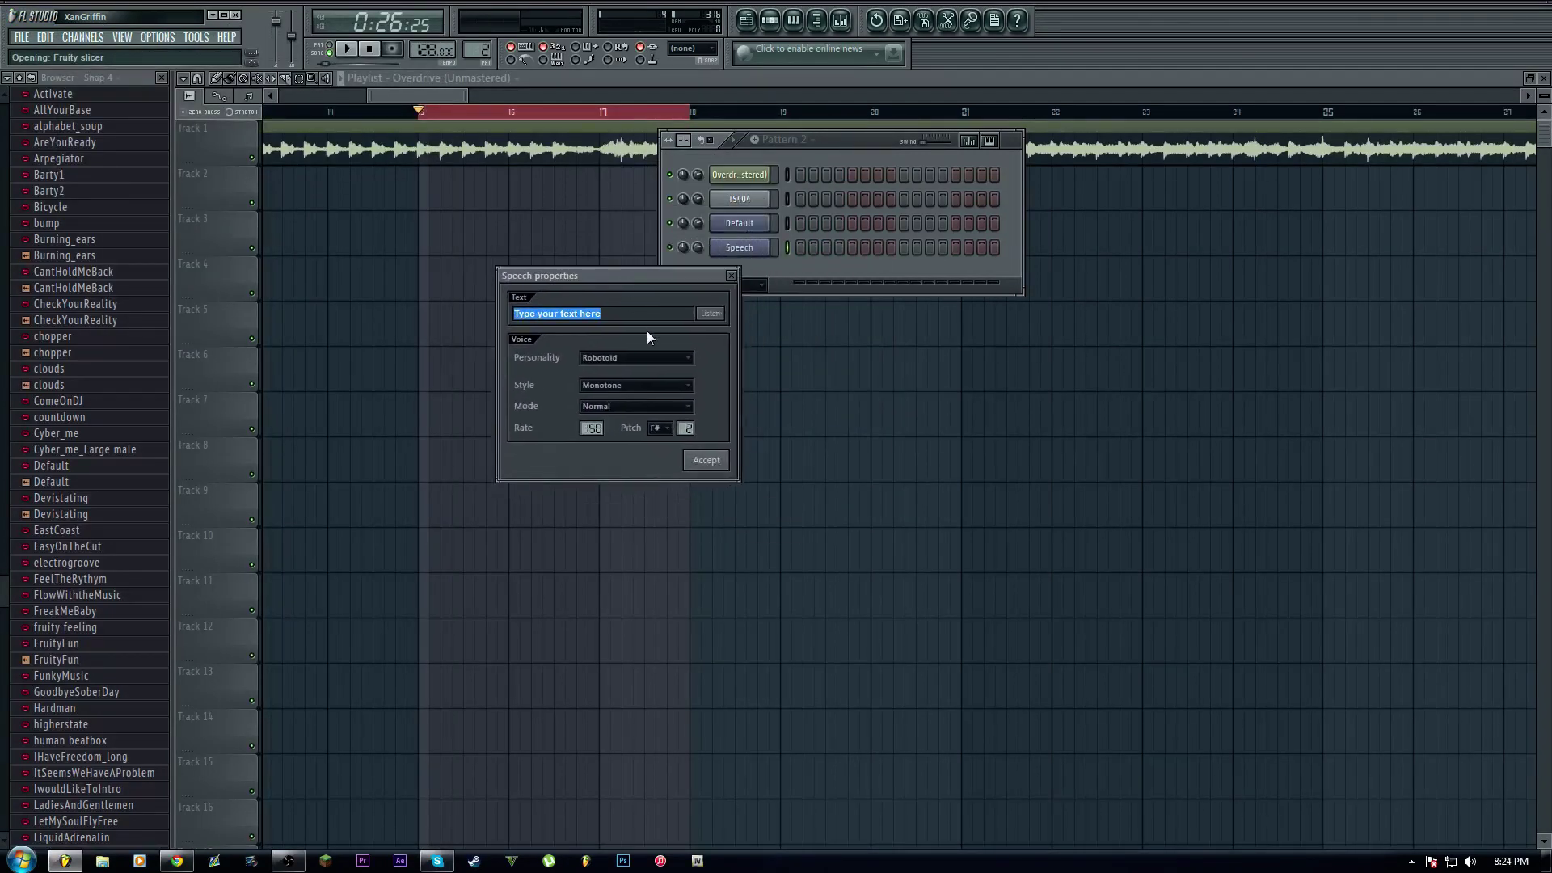
{"action": "type", "text": "Overdrive"}
{"action": "left_click", "coordinate": [712, 315]}
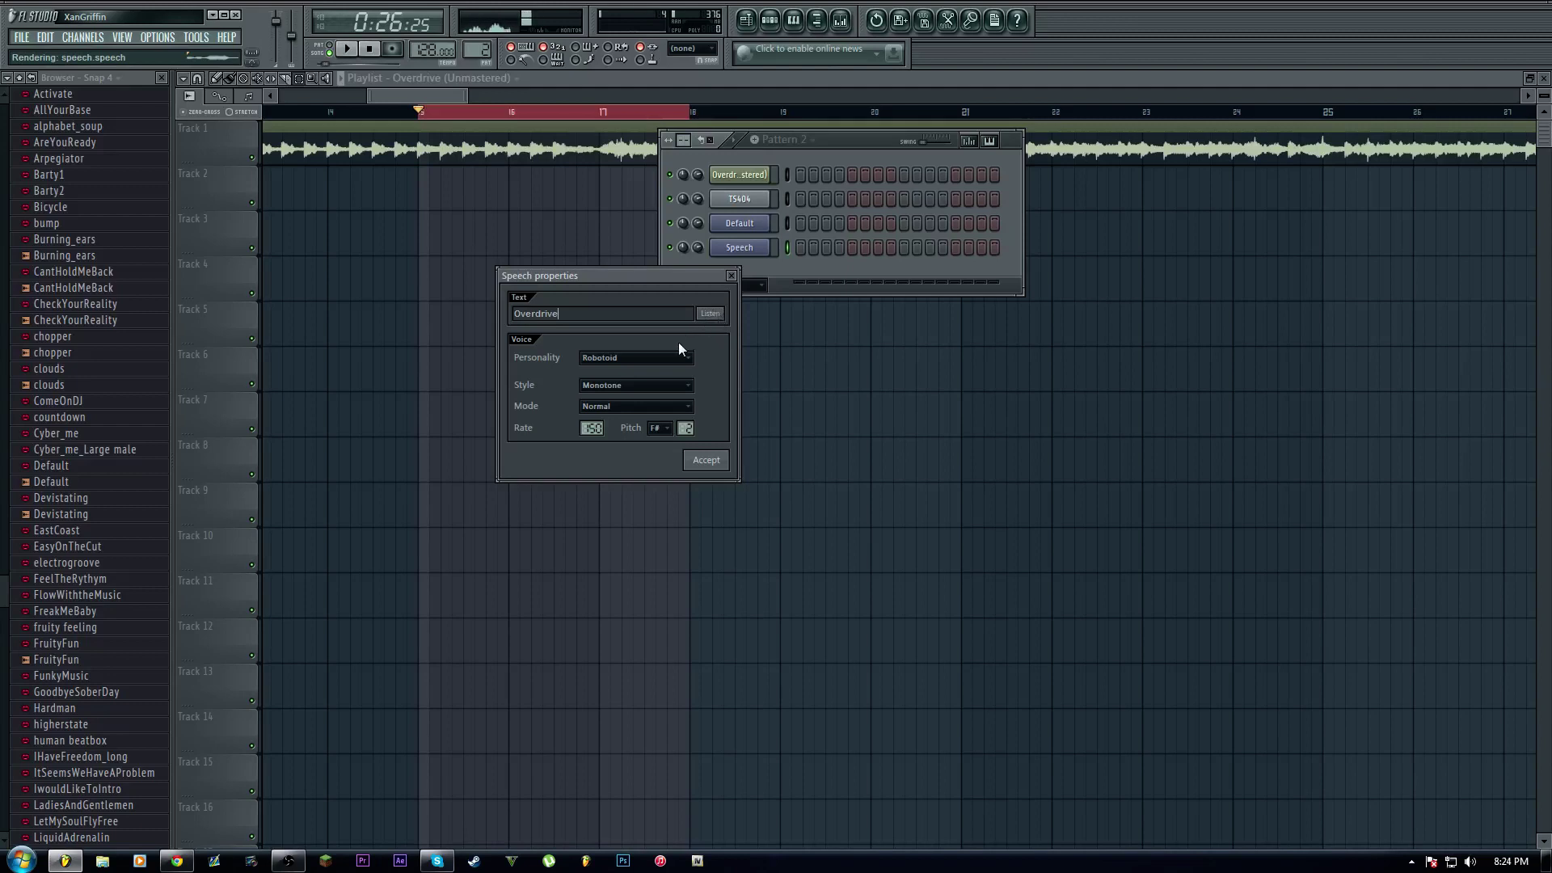
Lower the speech rate to 95 words per minute, listening to the voice along the way
{"action": "left_click_drag", "start_coordinate": [598, 429], "coordinate": [598, 446]}
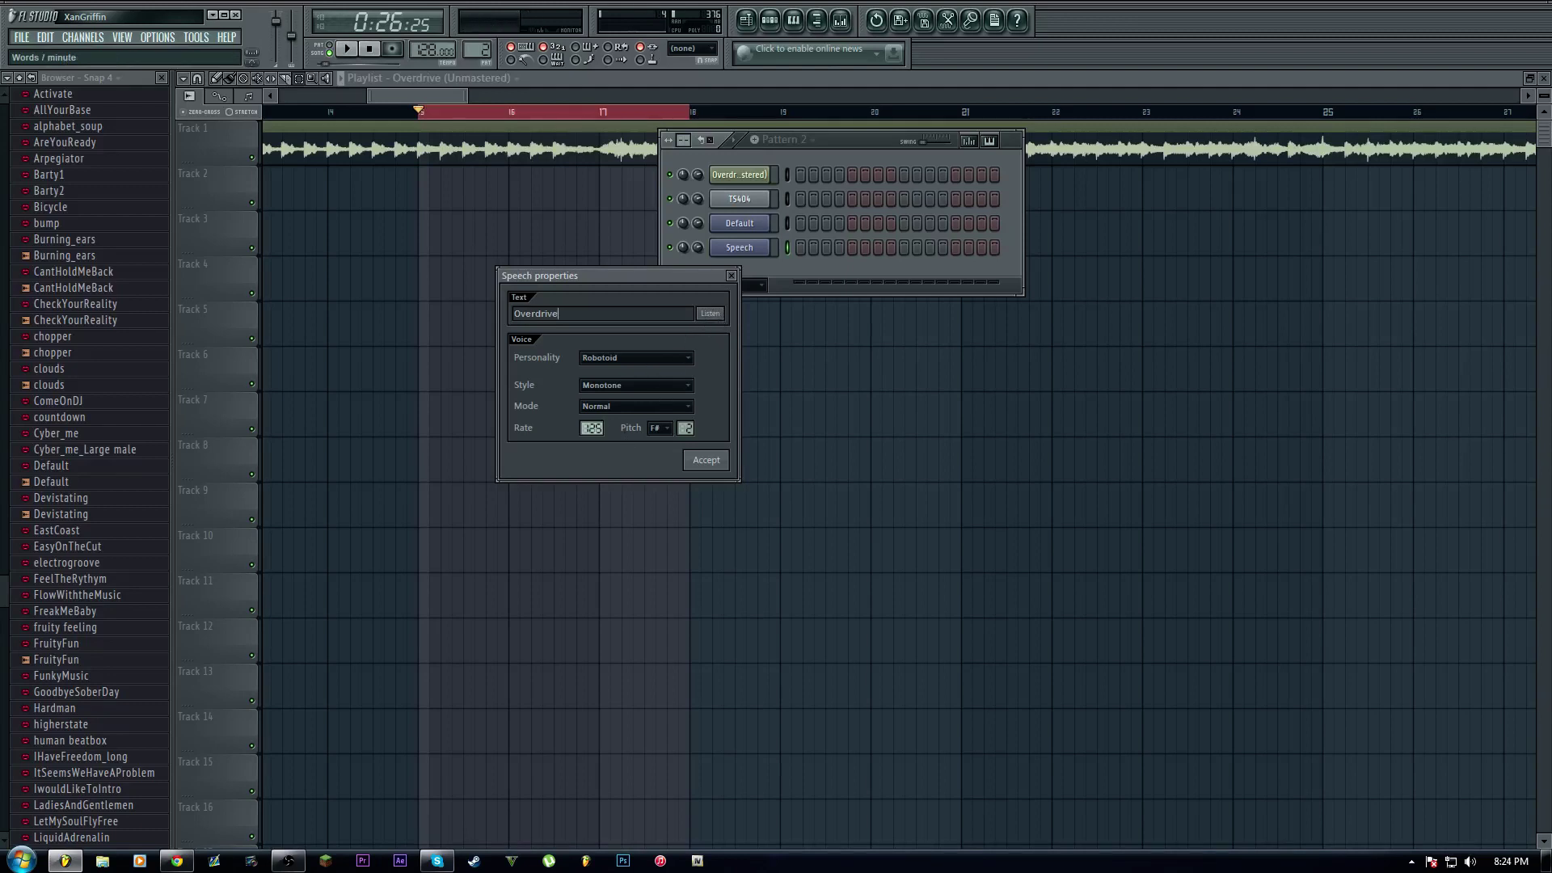
{"action": "left_click", "coordinate": [712, 318]}
{"action": "left_click_drag", "start_coordinate": [588, 429], "coordinate": [588, 455]}
{"action": "left_click_drag", "start_coordinate": [591, 429], "coordinate": [590, 422]}
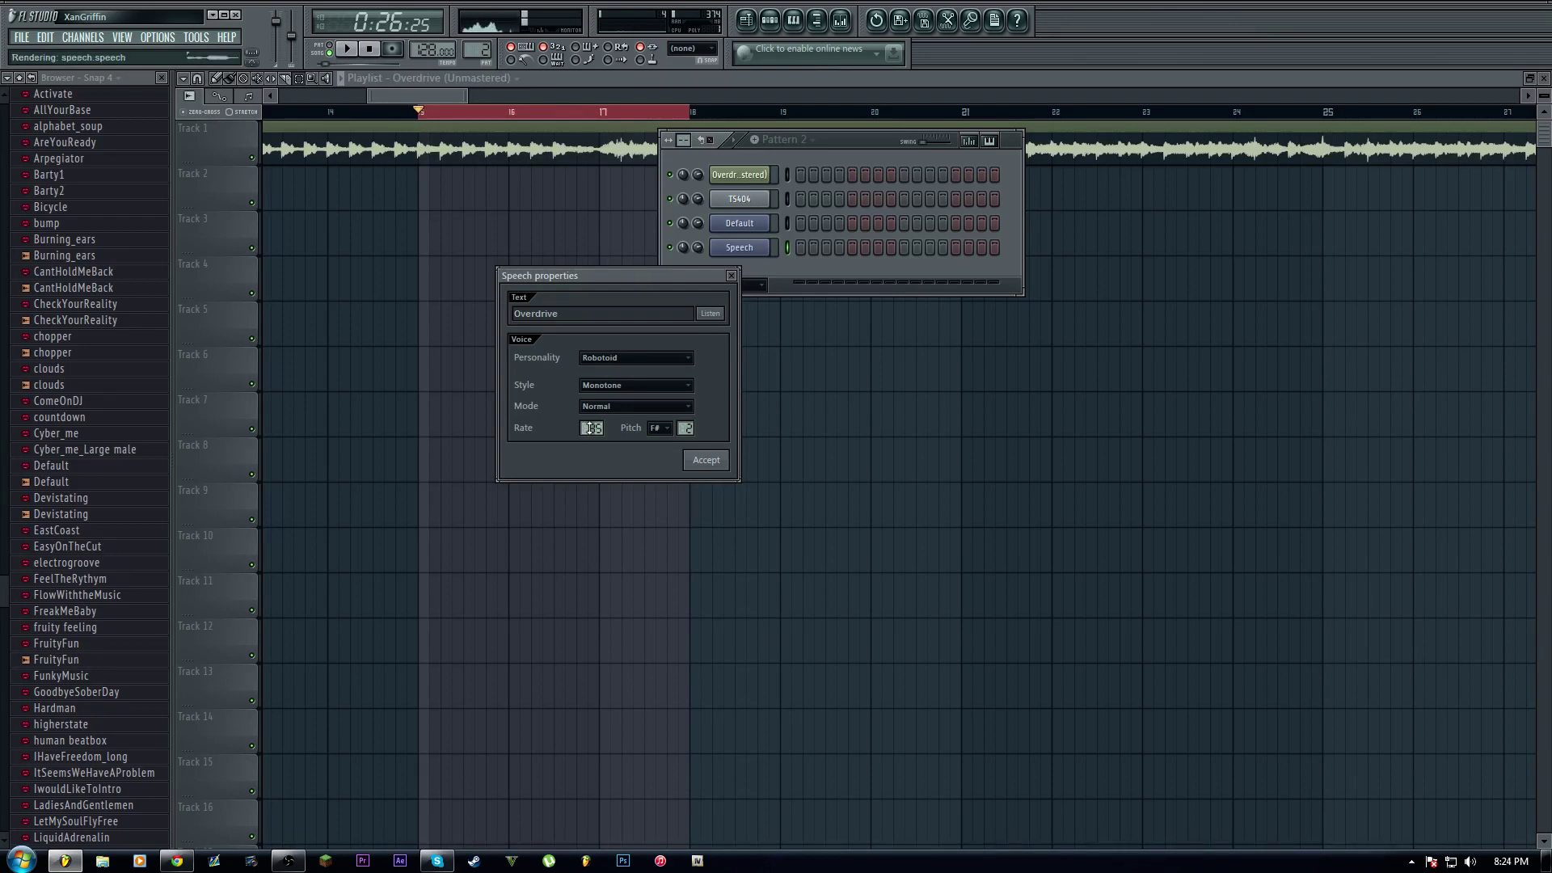
Look through the voice's personality and mode options, and try the Natural style before returning to Monotone
{"action": "left_click", "coordinate": [629, 359]}
{"action": "left_click", "coordinate": [624, 356]}
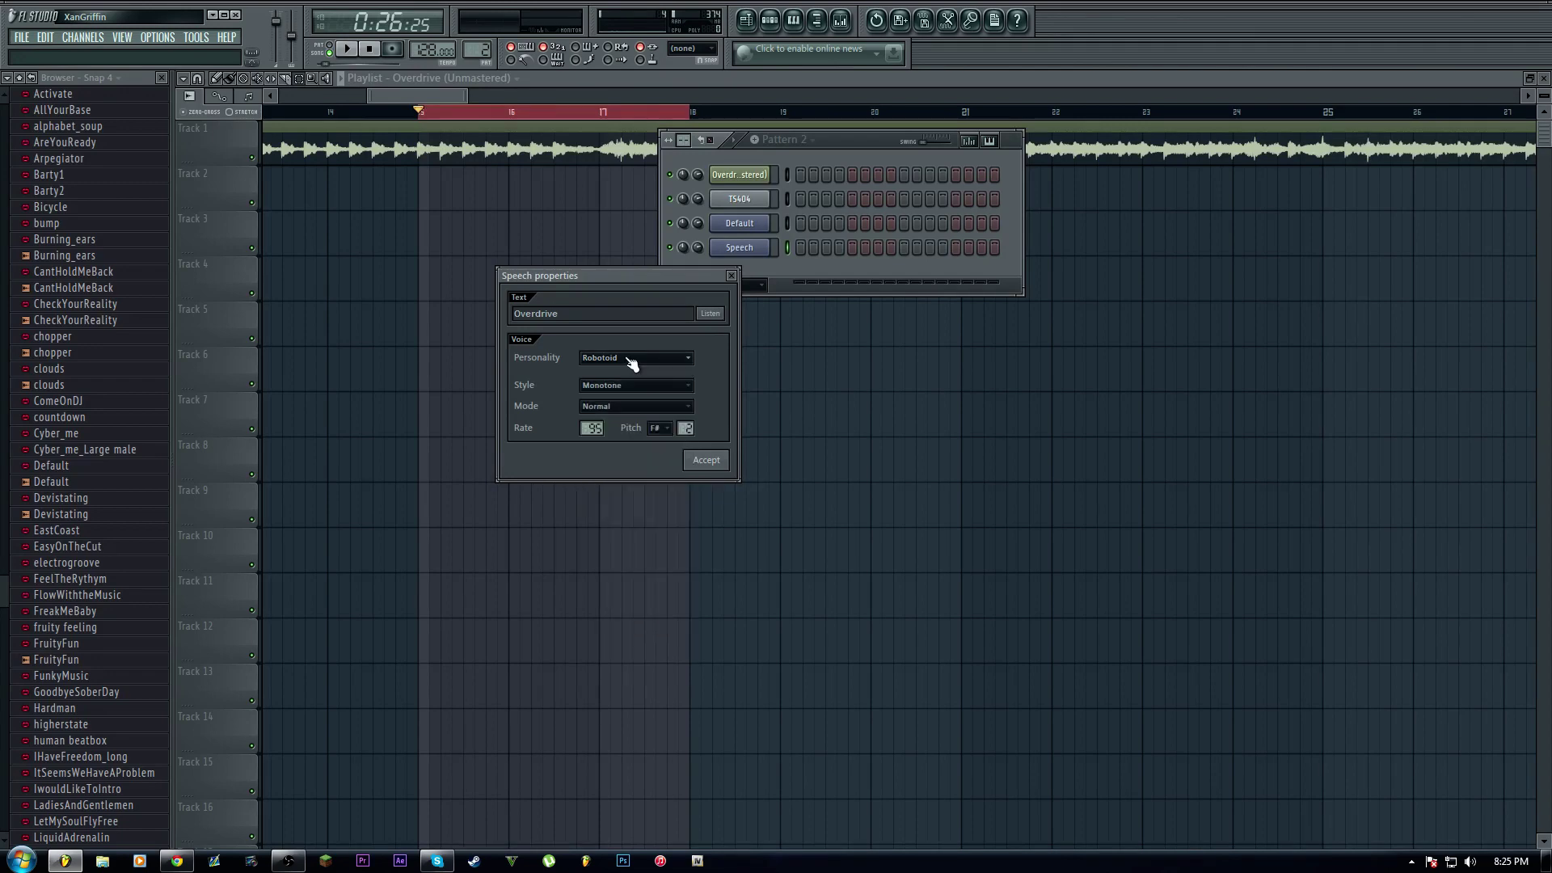
{"action": "left_click", "coordinate": [624, 406]}
{"action": "left_click", "coordinate": [618, 436]}
{"action": "left_click", "coordinate": [609, 386]}
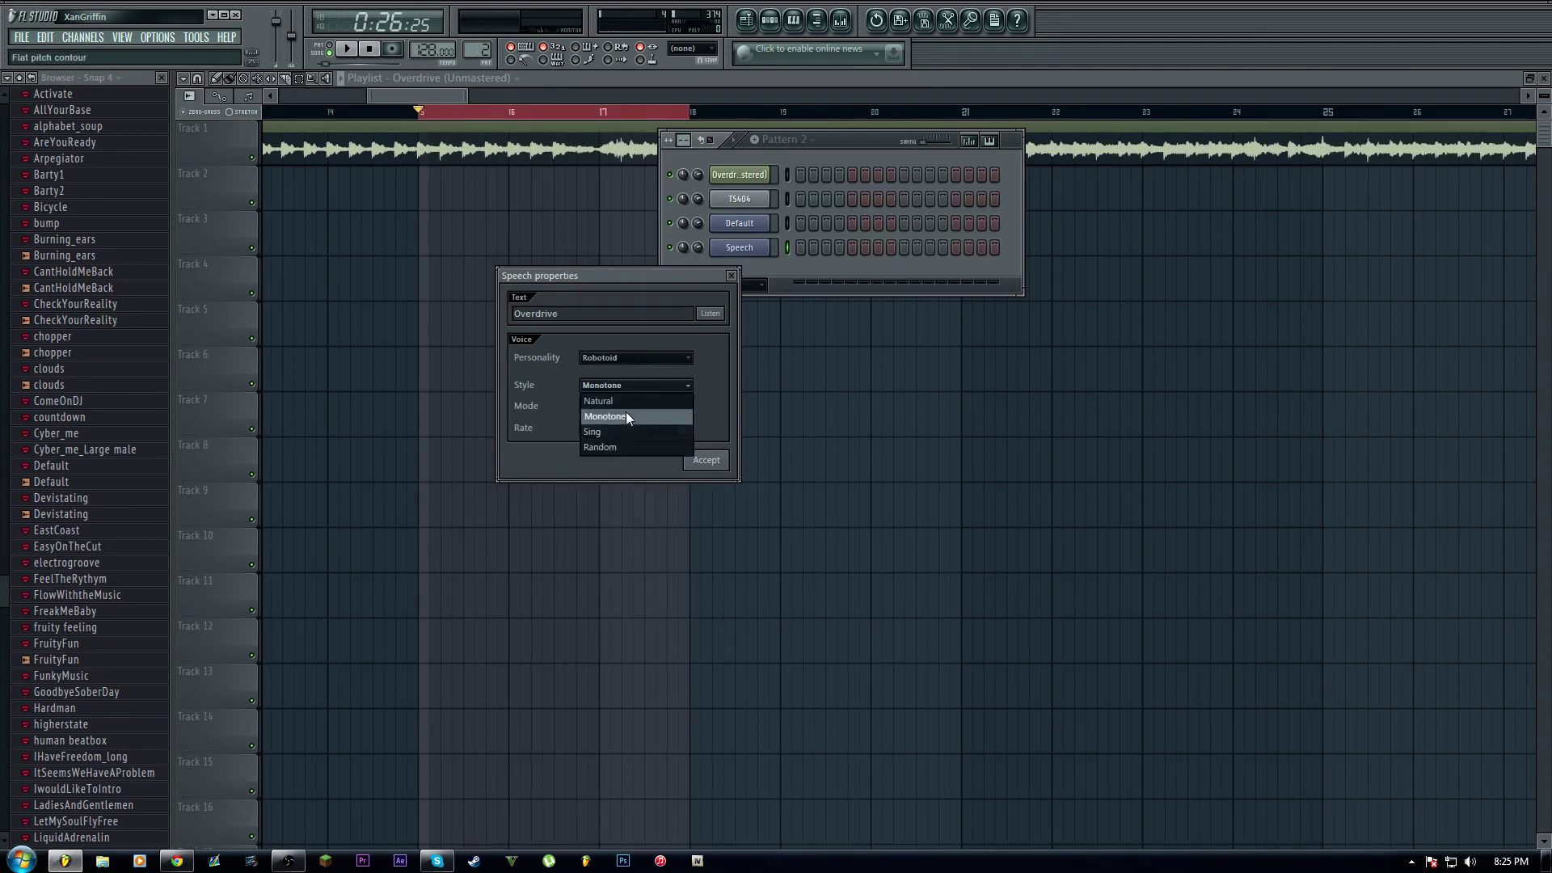
{"action": "left_click", "coordinate": [624, 402]}
{"action": "left_click", "coordinate": [619, 387]}
{"action": "left_click", "coordinate": [620, 413]}
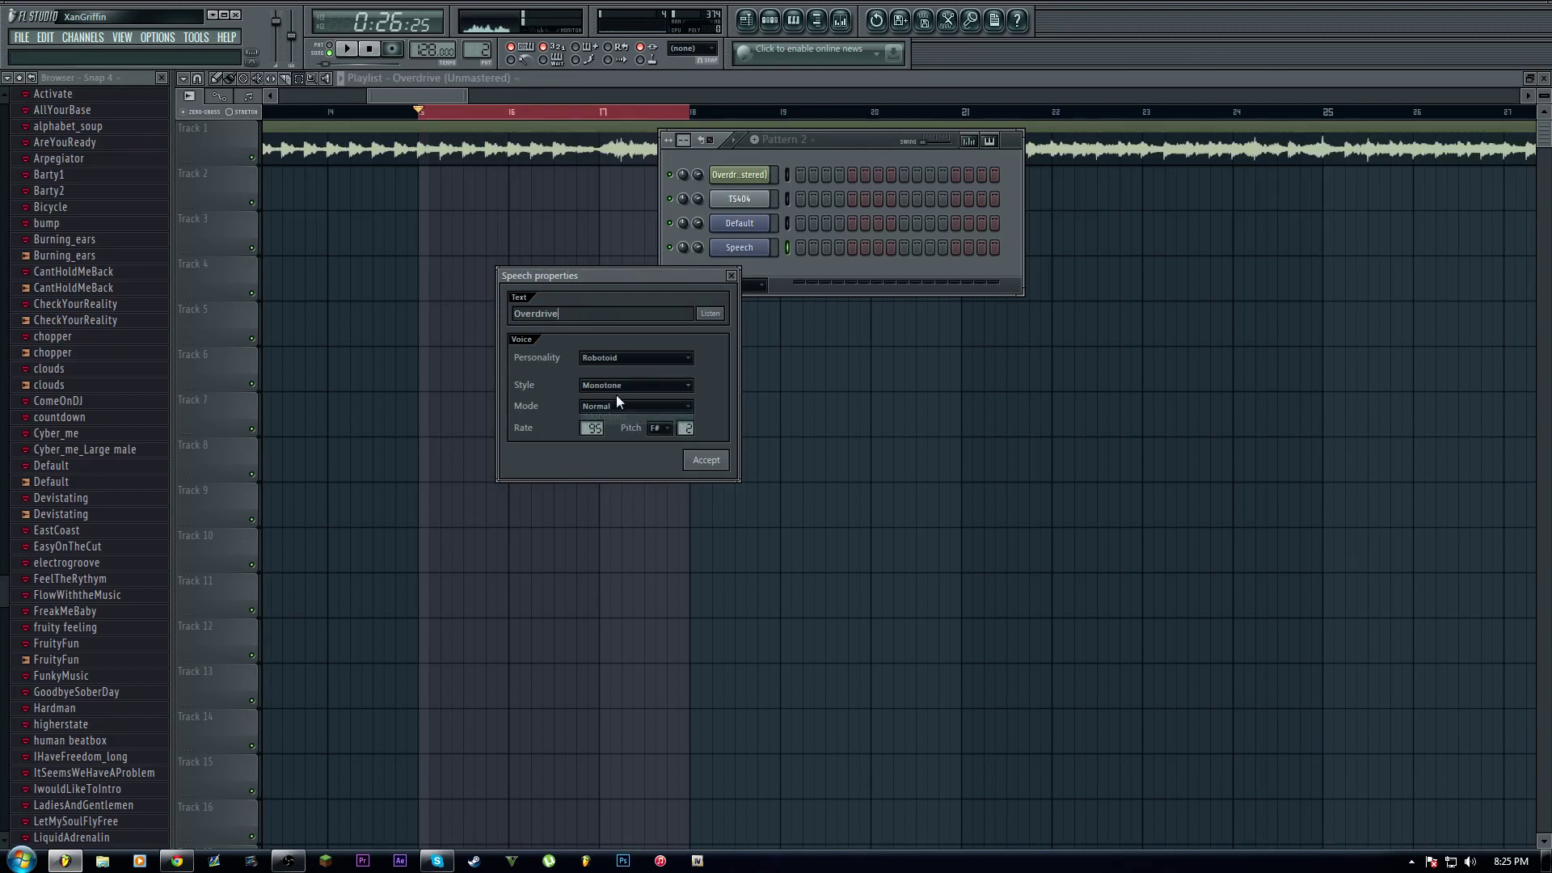
Try the pitch keys B and C for the voice, and return the pitch to F#
{"action": "left_click", "coordinate": [665, 428]}
{"action": "left_click", "coordinate": [666, 611]}
{"action": "left_click", "coordinate": [667, 430]}
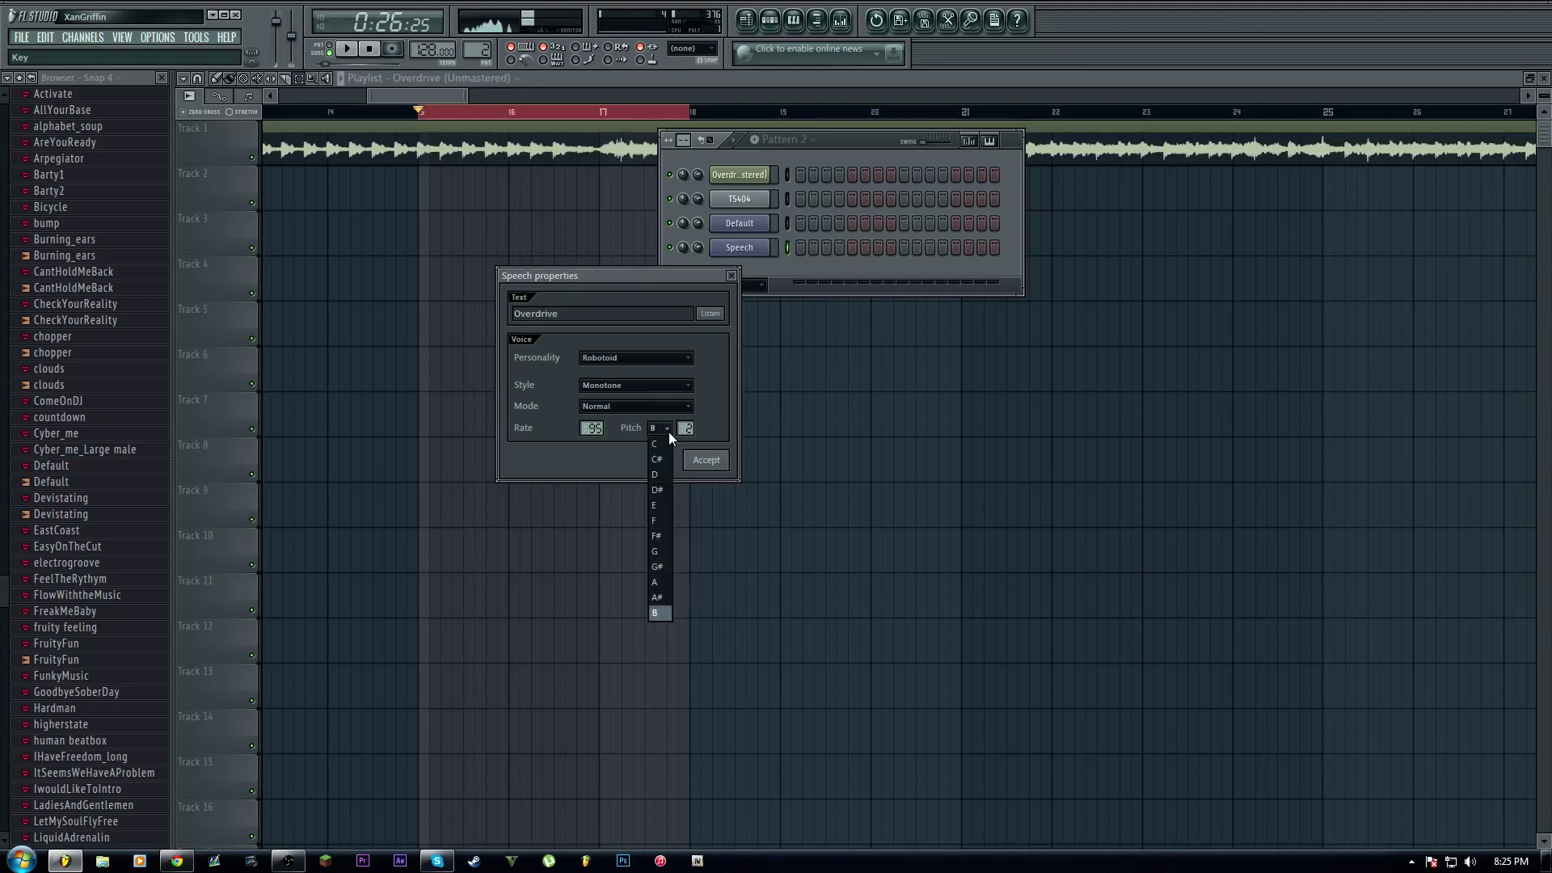
{"action": "left_click", "coordinate": [666, 443]}
{"action": "left_click", "coordinate": [660, 430]}
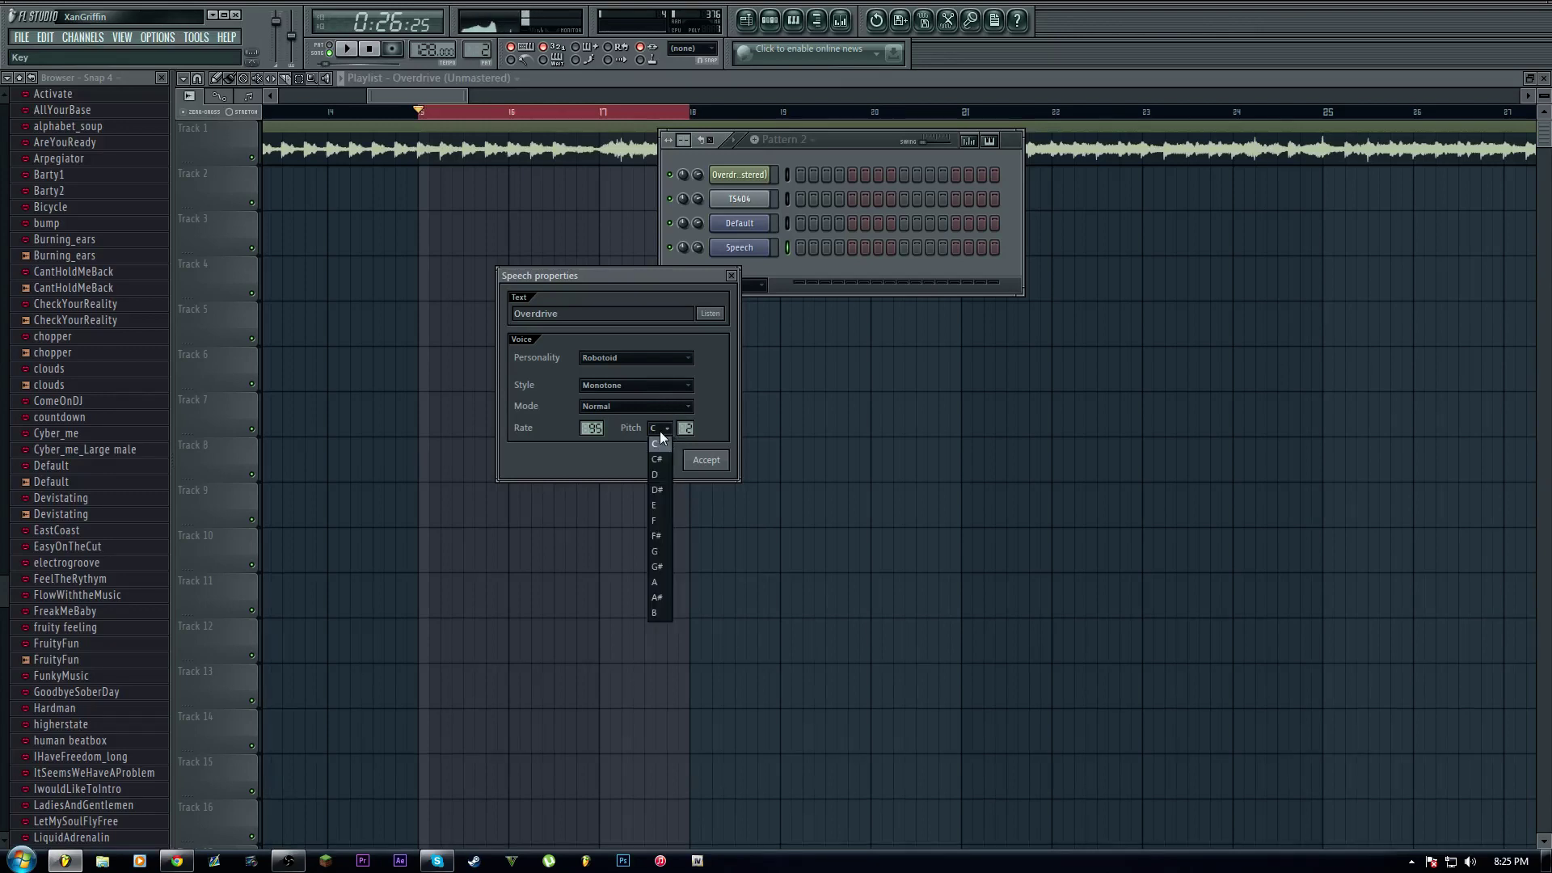
{"action": "left_click", "coordinate": [667, 532]}
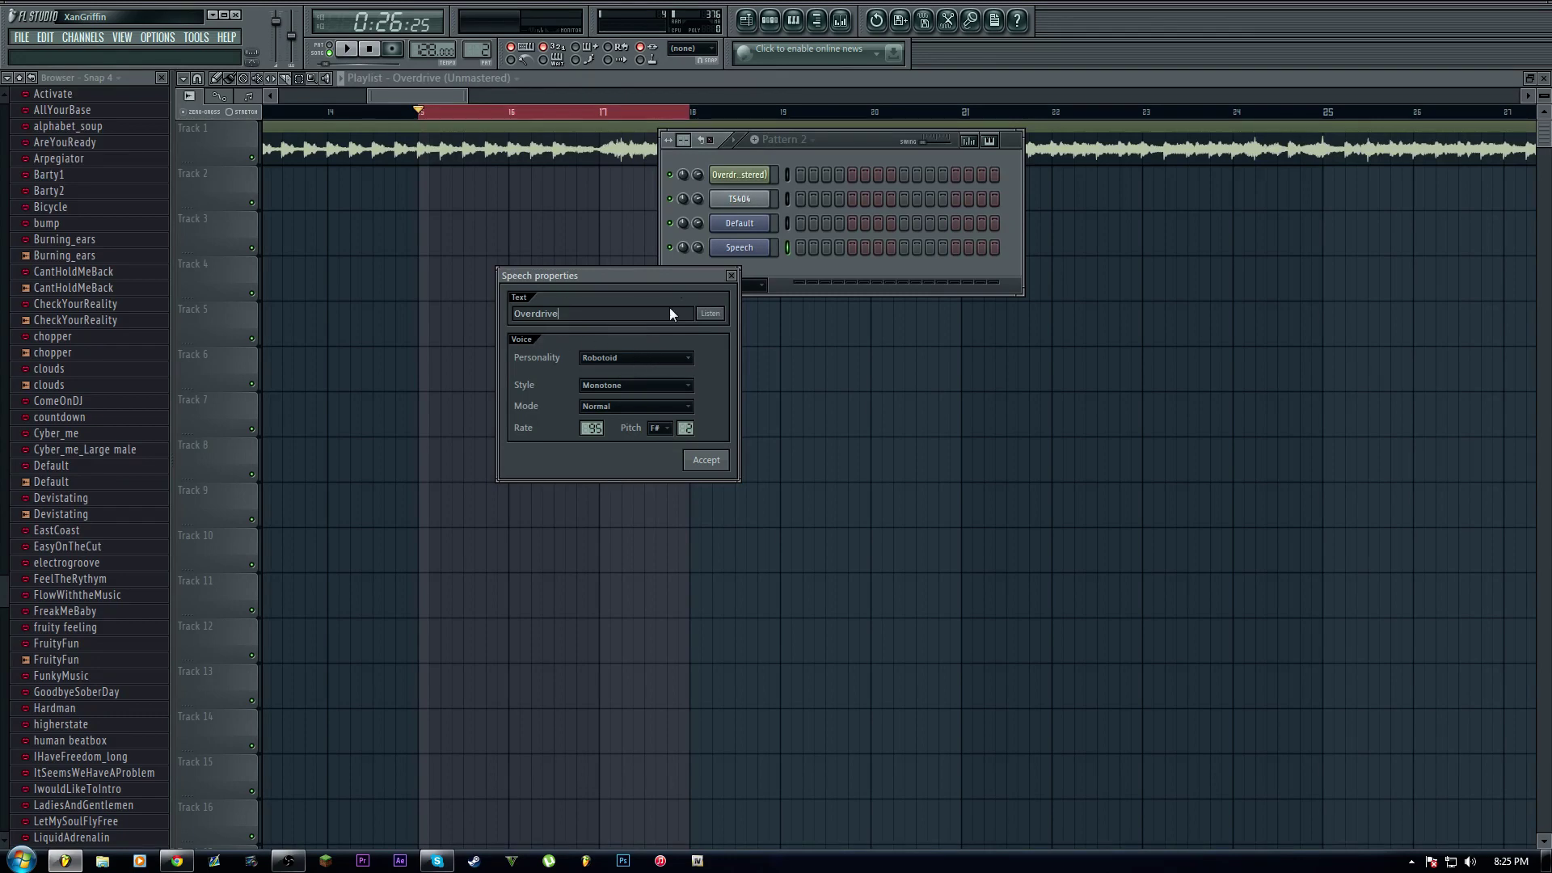
Check the voice's style and mode options and try the Colossus personality
{"action": "left_click", "coordinate": [614, 386]}
{"action": "left_click", "coordinate": [616, 382]}
{"action": "left_click", "coordinate": [610, 407]}
{"action": "left_click", "coordinate": [612, 401]}
{"action": "left_click", "coordinate": [610, 358]}
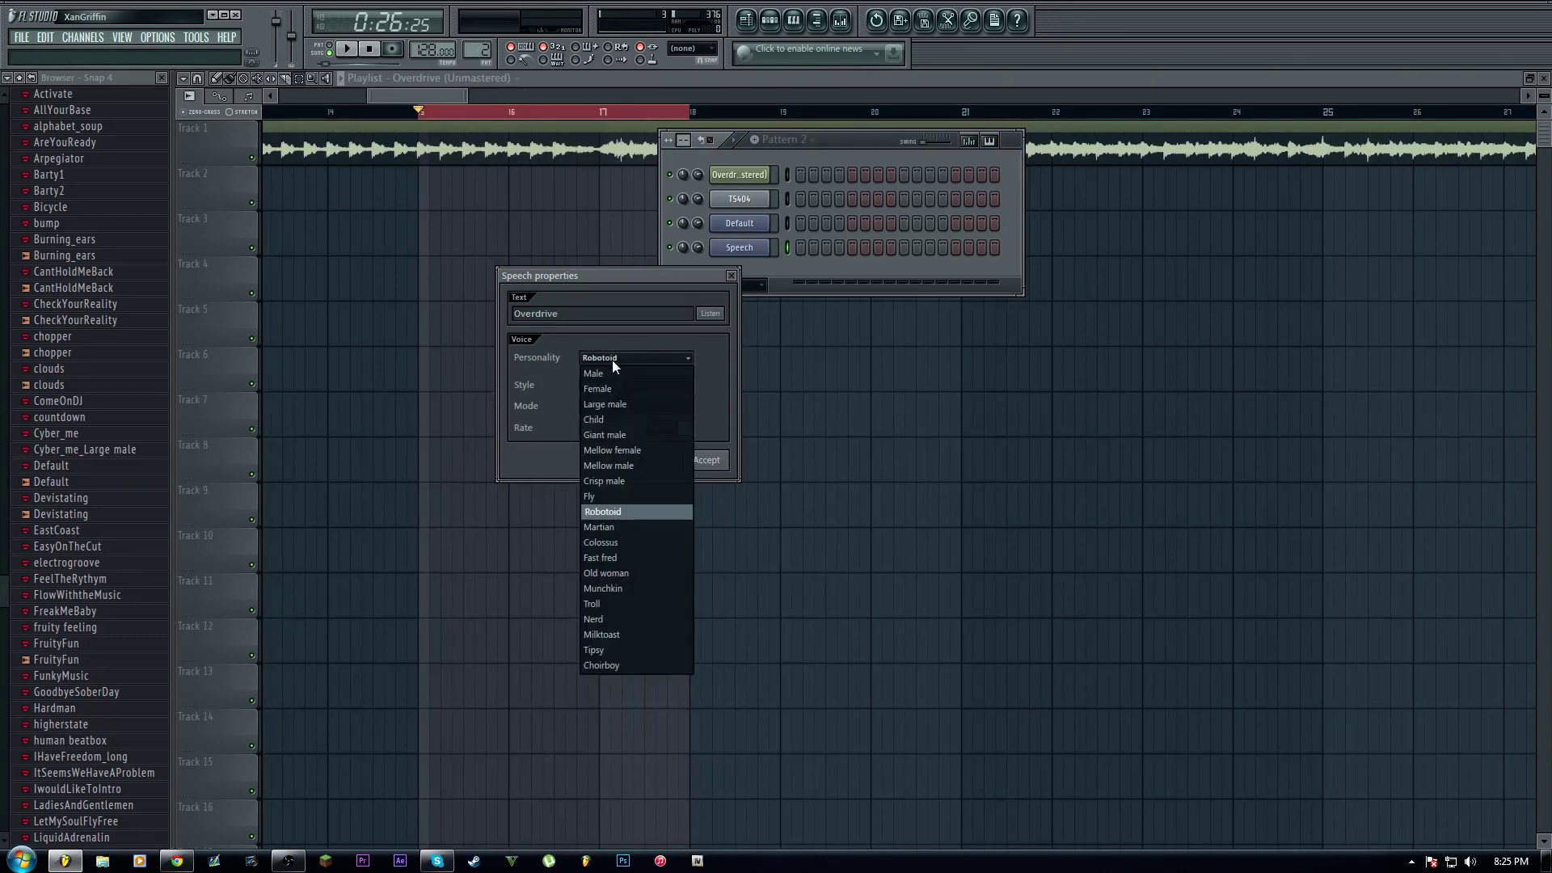
{"action": "left_click", "coordinate": [608, 542]}
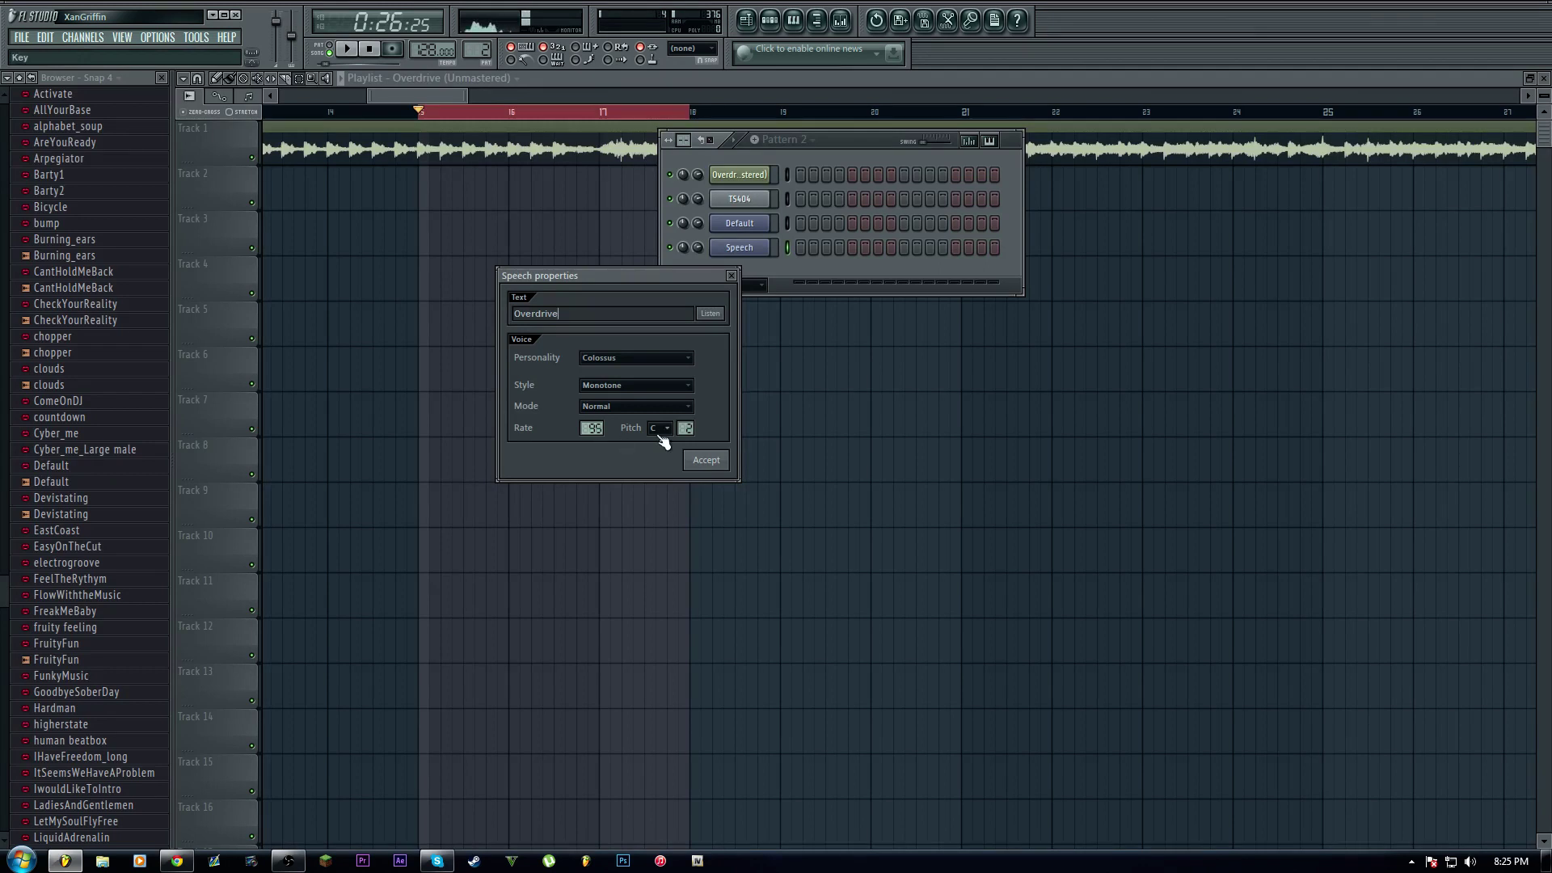
Set the Colossus voice's pitch to F# and review its mode and style, keeping Normal and Monotone
{"action": "left_click", "coordinate": [659, 428]}
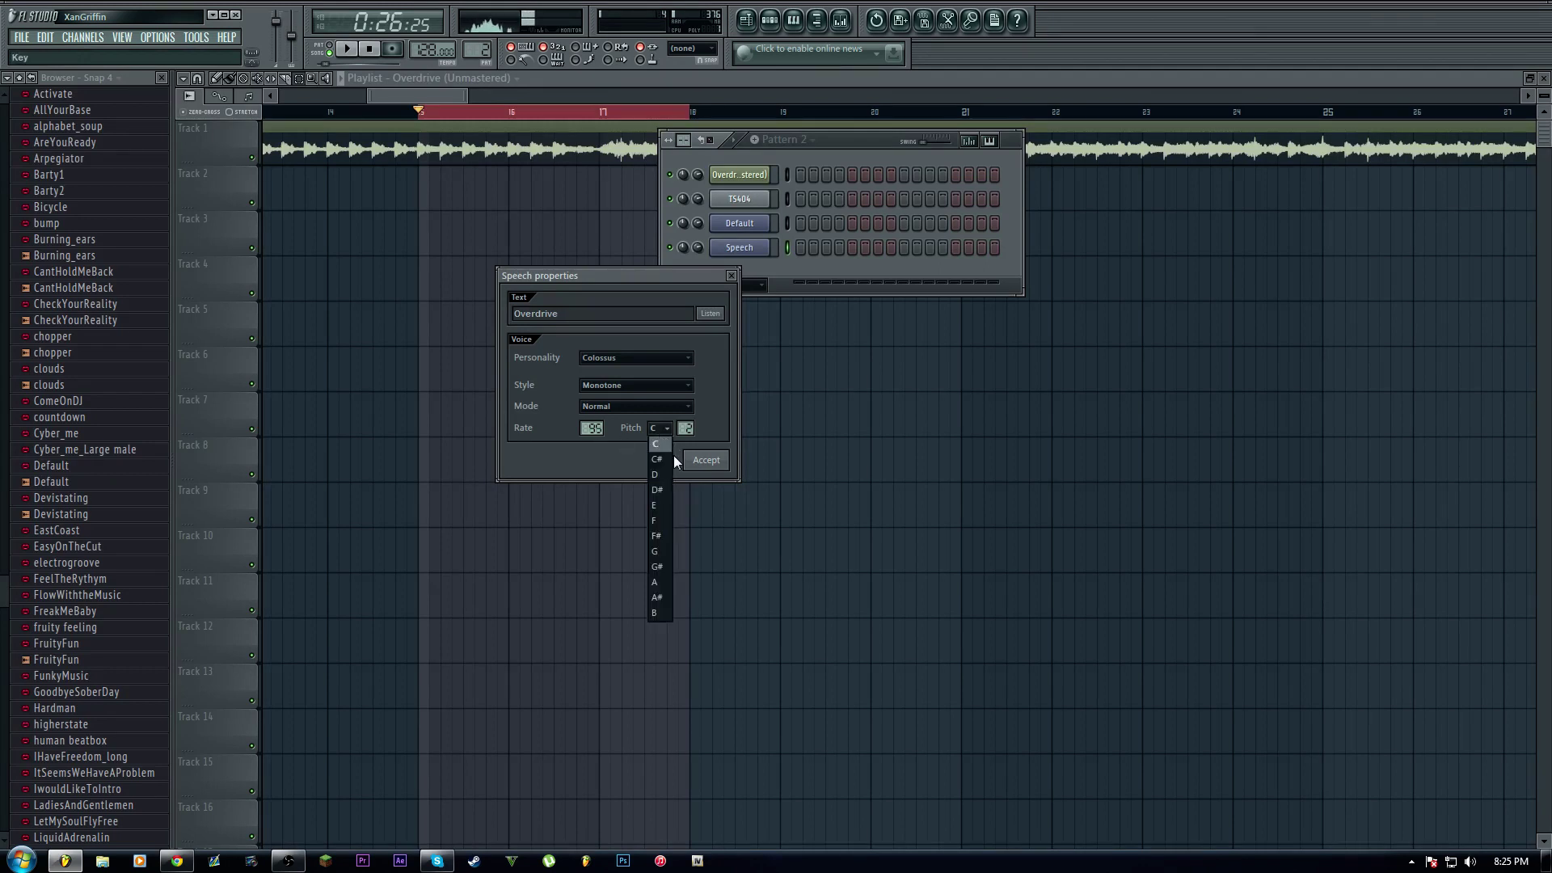
{"action": "left_click", "coordinate": [663, 536]}
{"action": "left_click", "coordinate": [606, 407]}
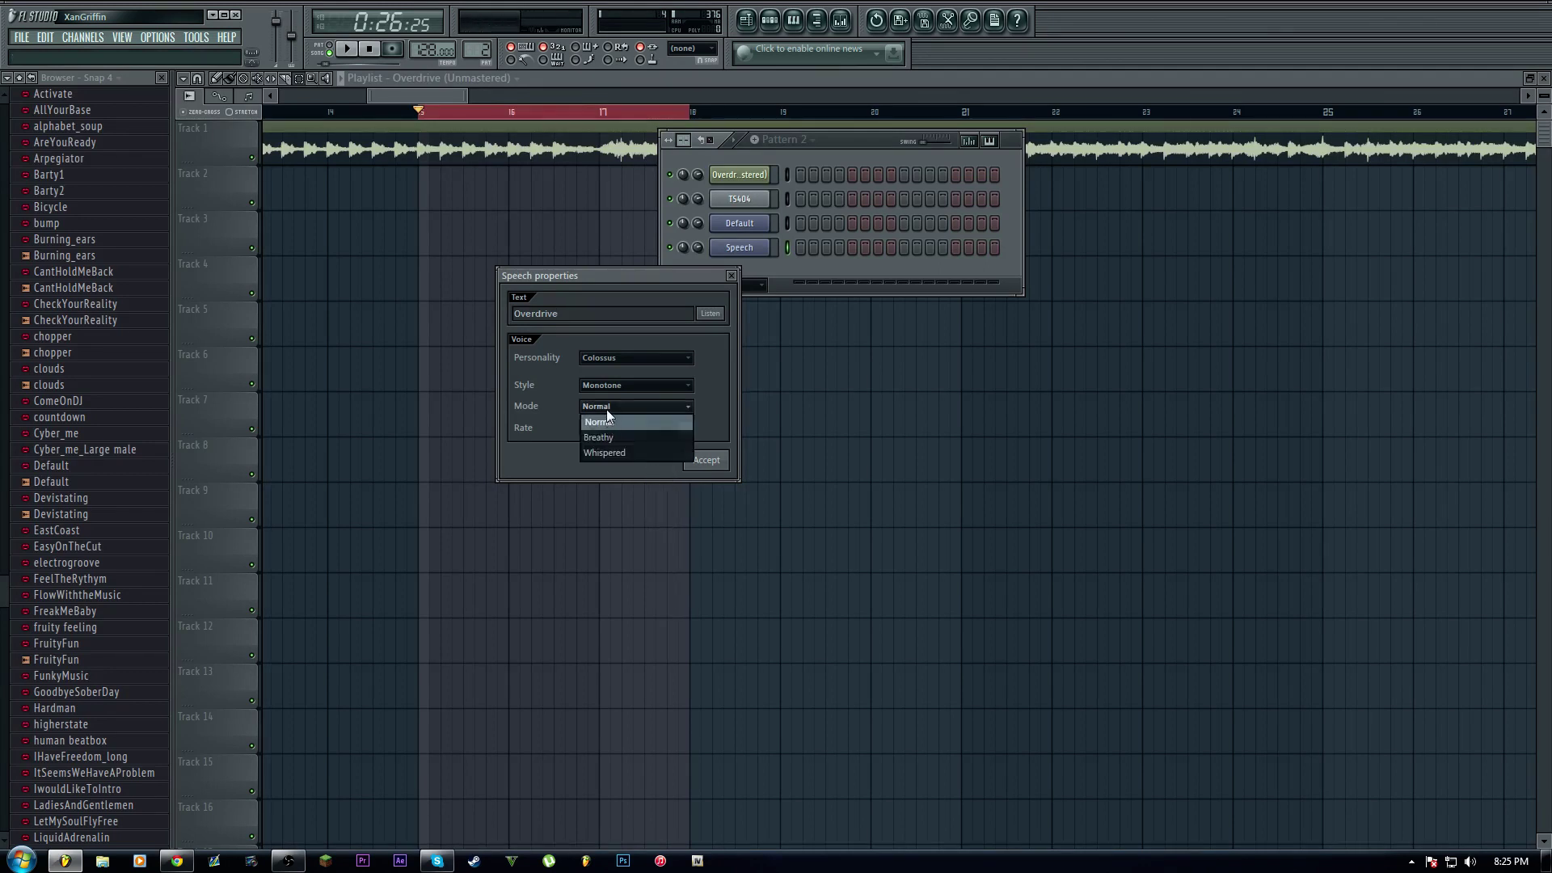
{"action": "left_click", "coordinate": [606, 409]}
{"action": "left_click", "coordinate": [604, 391]}
{"action": "left_click", "coordinate": [614, 381]}
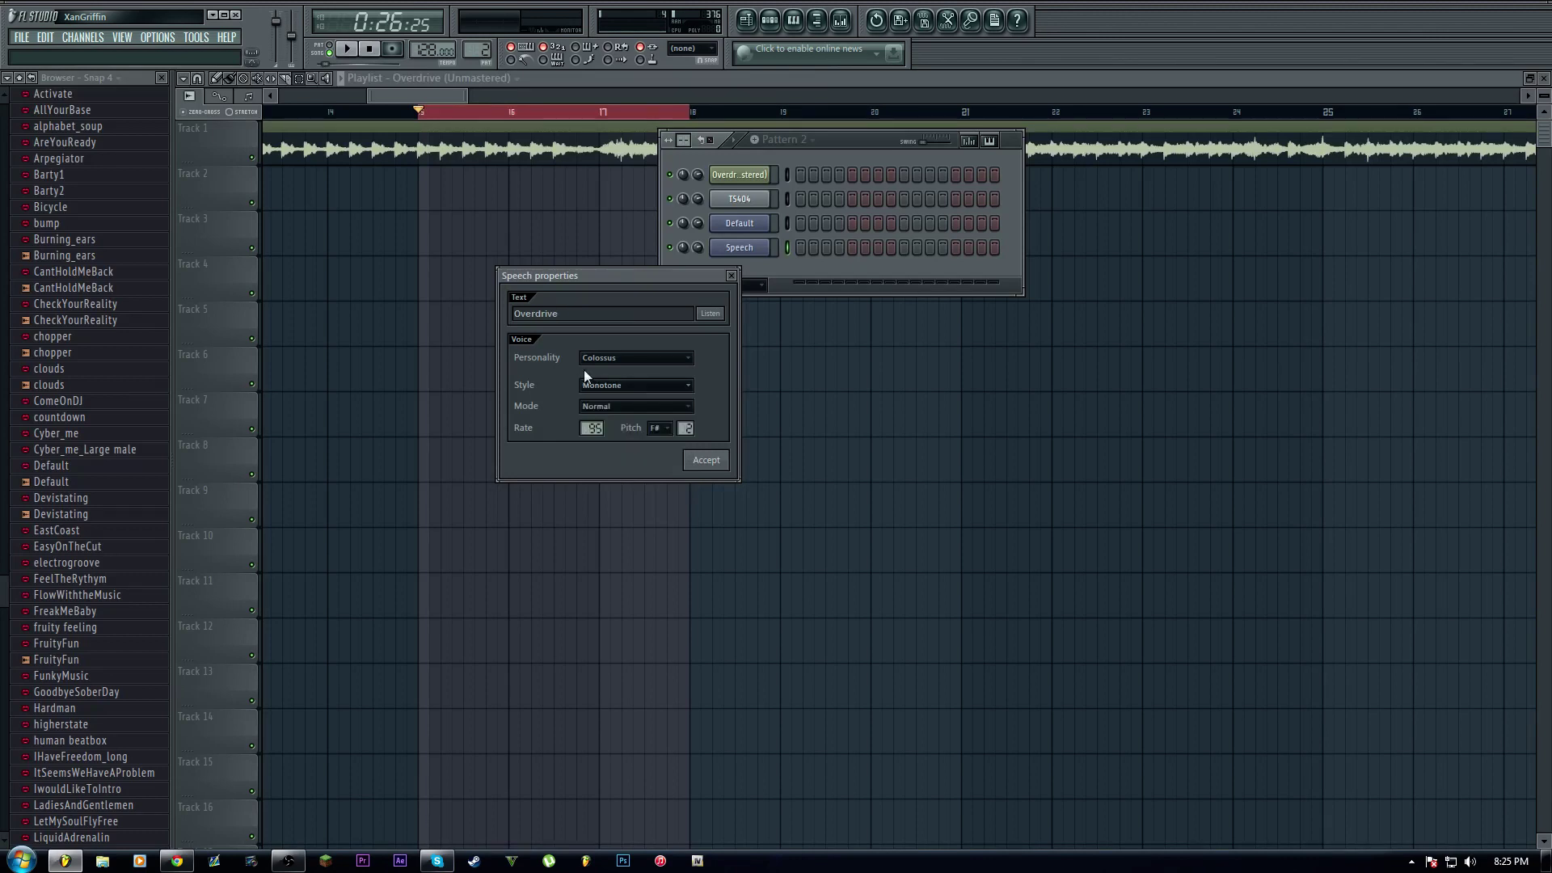
Audition the Child, Mellow female, Martian, Old woman, Nerd and Choirboy personalities for the speech
{"action": "left_click", "coordinate": [609, 355]}
{"action": "left_click", "coordinate": [612, 365]}
{"action": "left_click", "coordinate": [612, 359]}
{"action": "left_click", "coordinate": [610, 419]}
{"action": "left_click", "coordinate": [603, 356]}
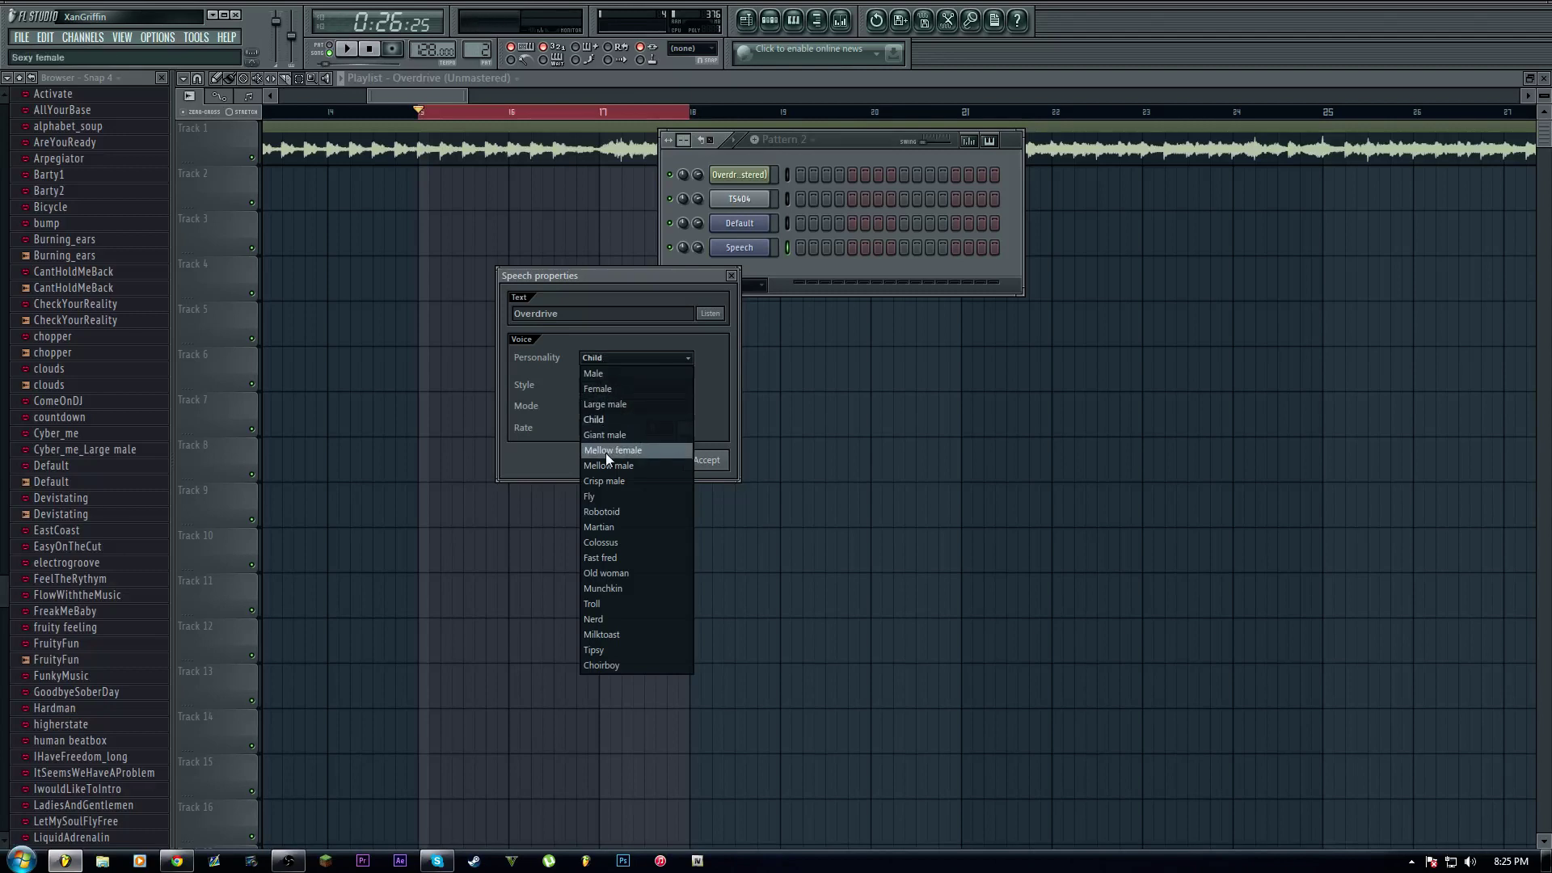
{"action": "left_click", "coordinate": [605, 452]}
{"action": "left_click", "coordinate": [615, 358]}
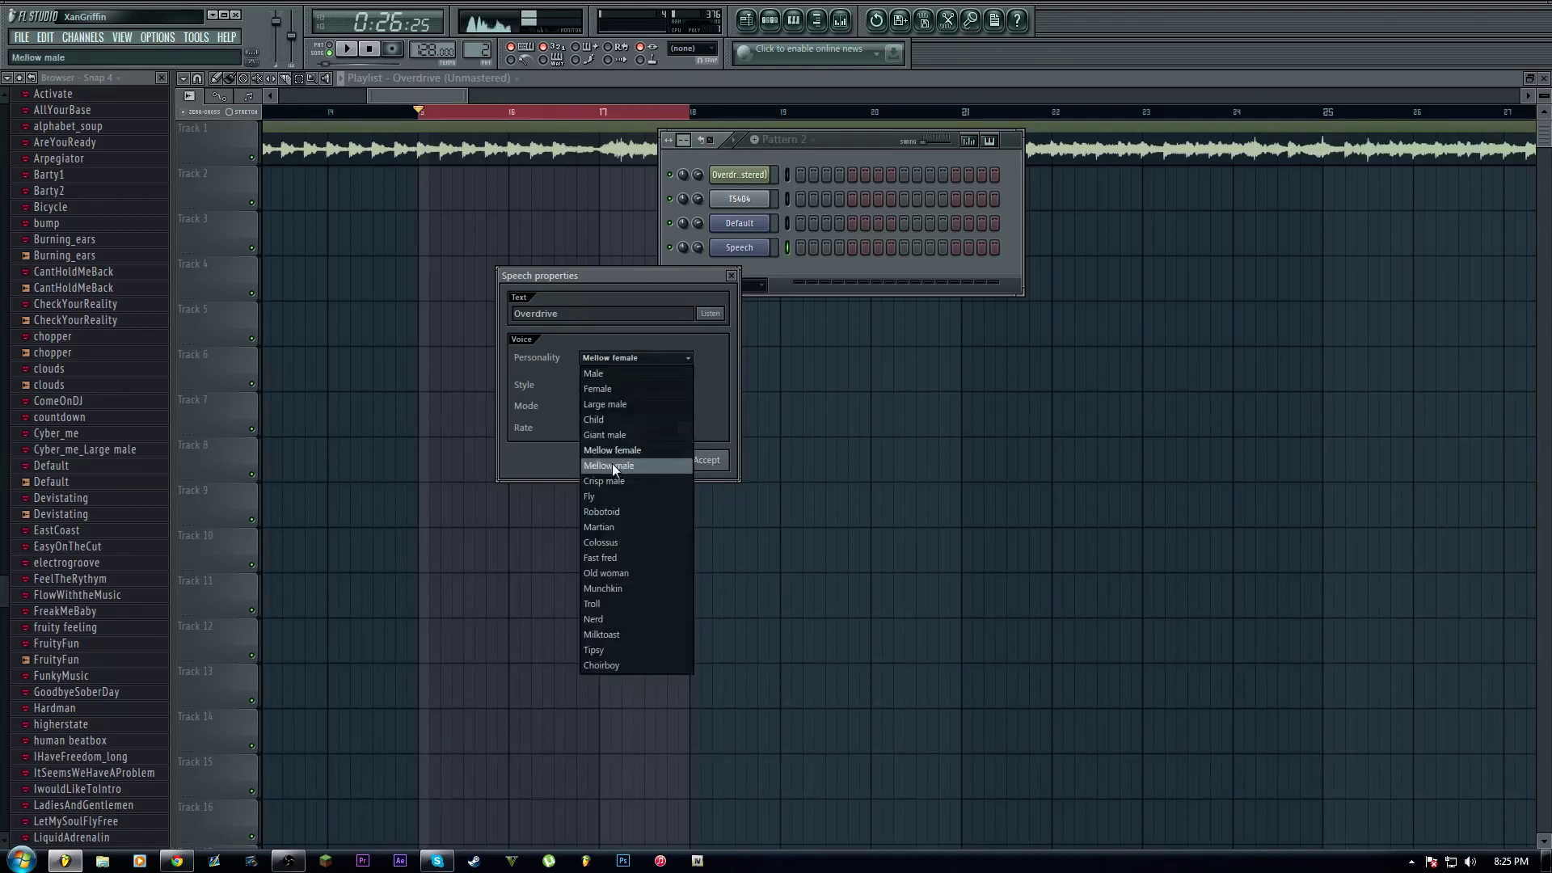
{"action": "left_click", "coordinate": [614, 528]}
{"action": "left_click", "coordinate": [616, 358]}
{"action": "left_click", "coordinate": [633, 573]}
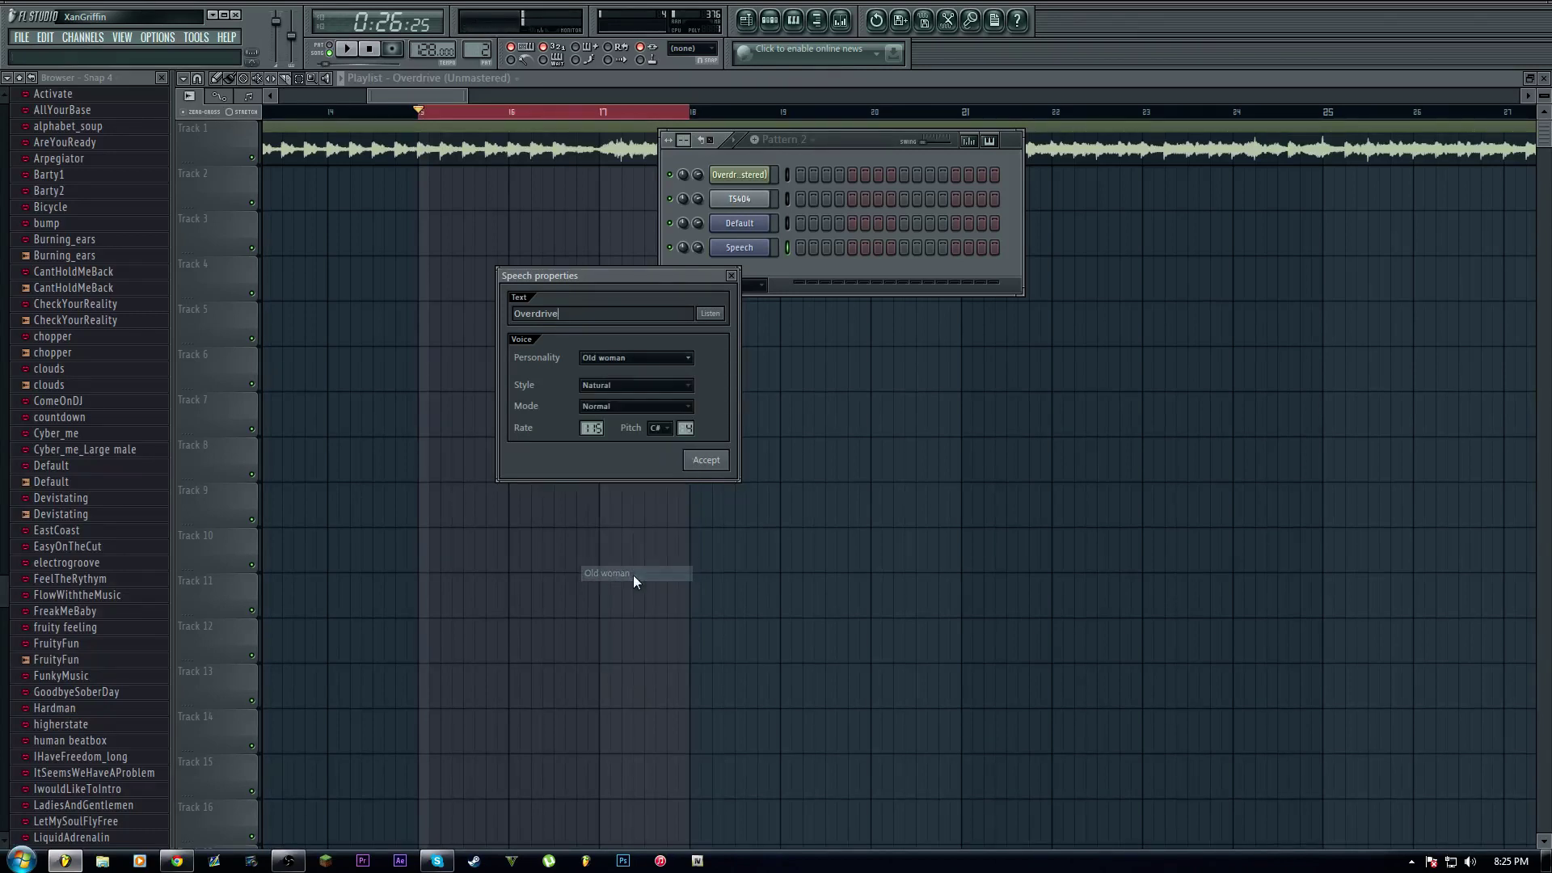
{"action": "left_click", "coordinate": [600, 360]}
{"action": "left_click", "coordinate": [602, 619]}
{"action": "left_click", "coordinate": [612, 356]}
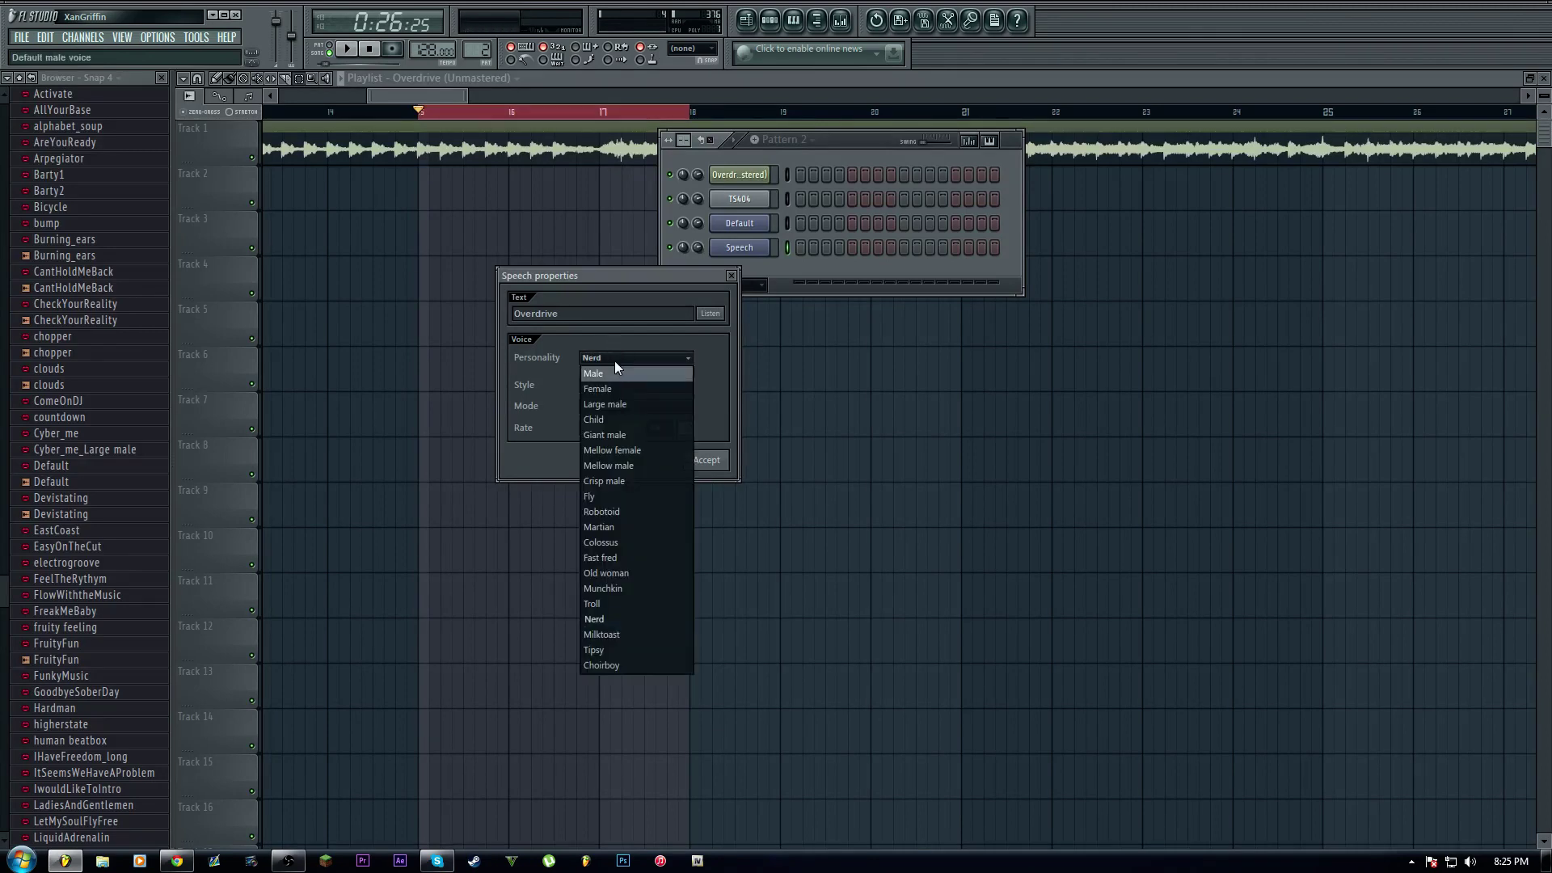
{"action": "left_click", "coordinate": [598, 664]}
Choose the Robotoid personality, set the speech rate to 94, keep the F# key and adjust the pitch octave
{"action": "left_click", "coordinate": [603, 356]}
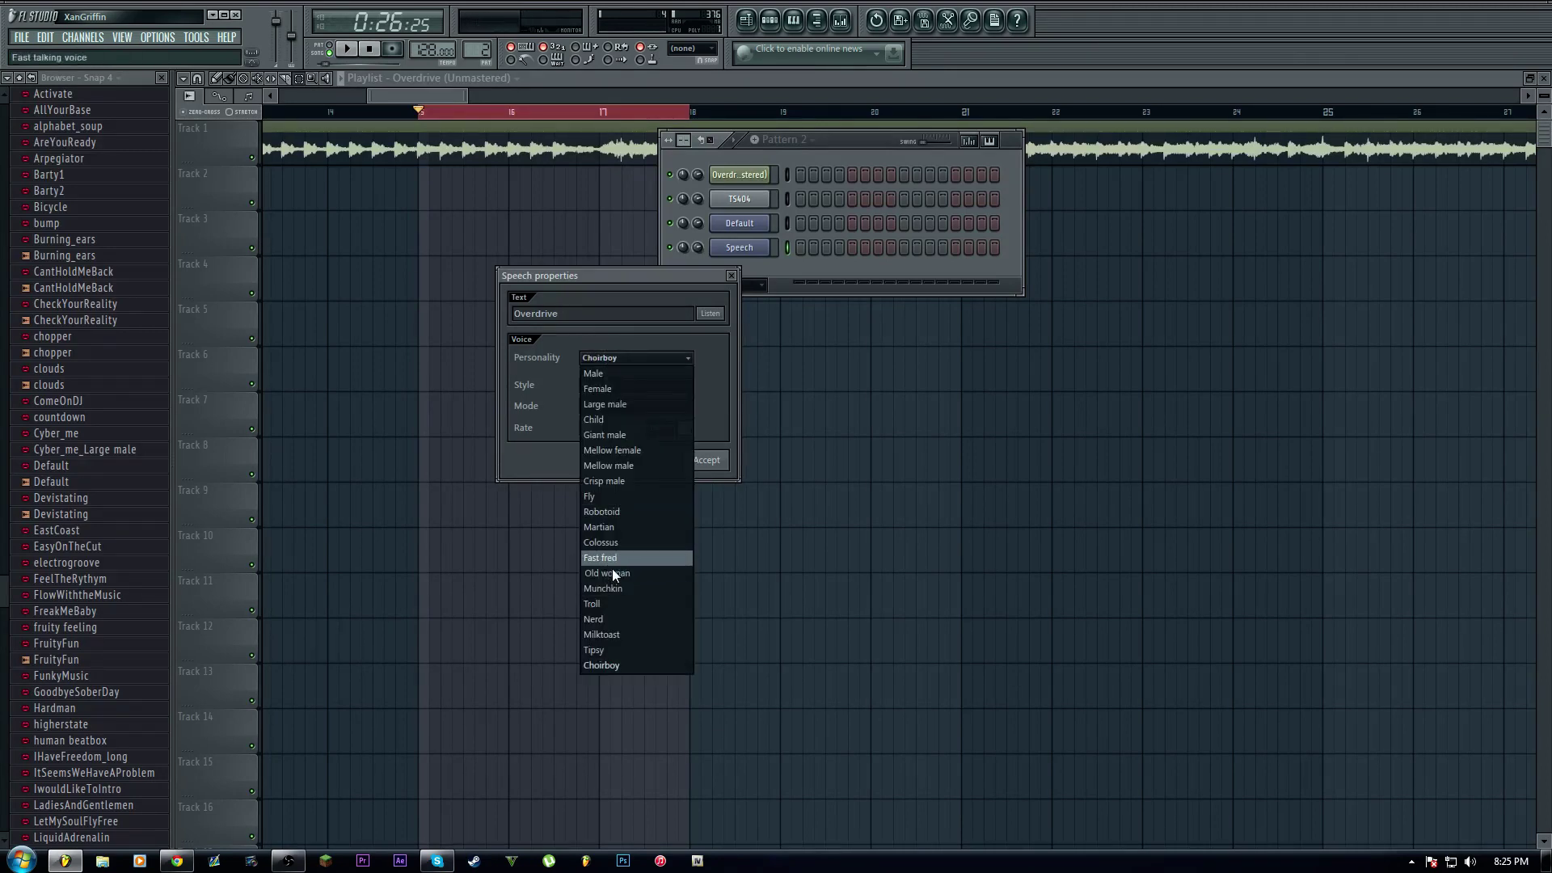
{"action": "left_click", "coordinate": [608, 511]}
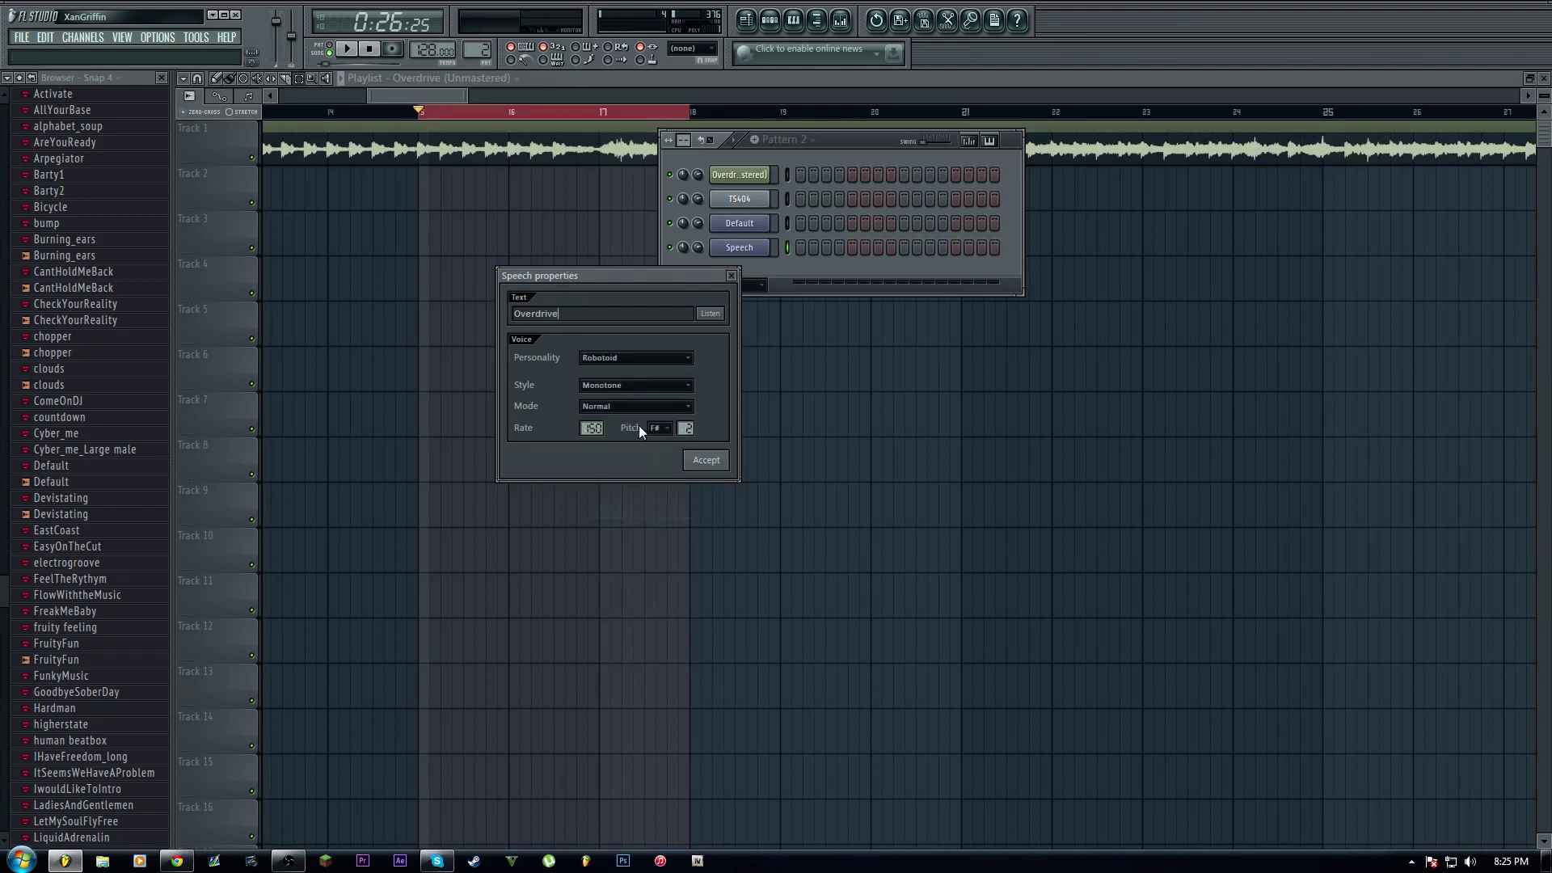
{"action": "left_click_drag", "start_coordinate": [593, 428], "coordinate": [592, 464]}
{"action": "left_click_drag", "start_coordinate": [592, 429], "coordinate": [593, 430]}
{"action": "left_click", "coordinate": [660, 428]}
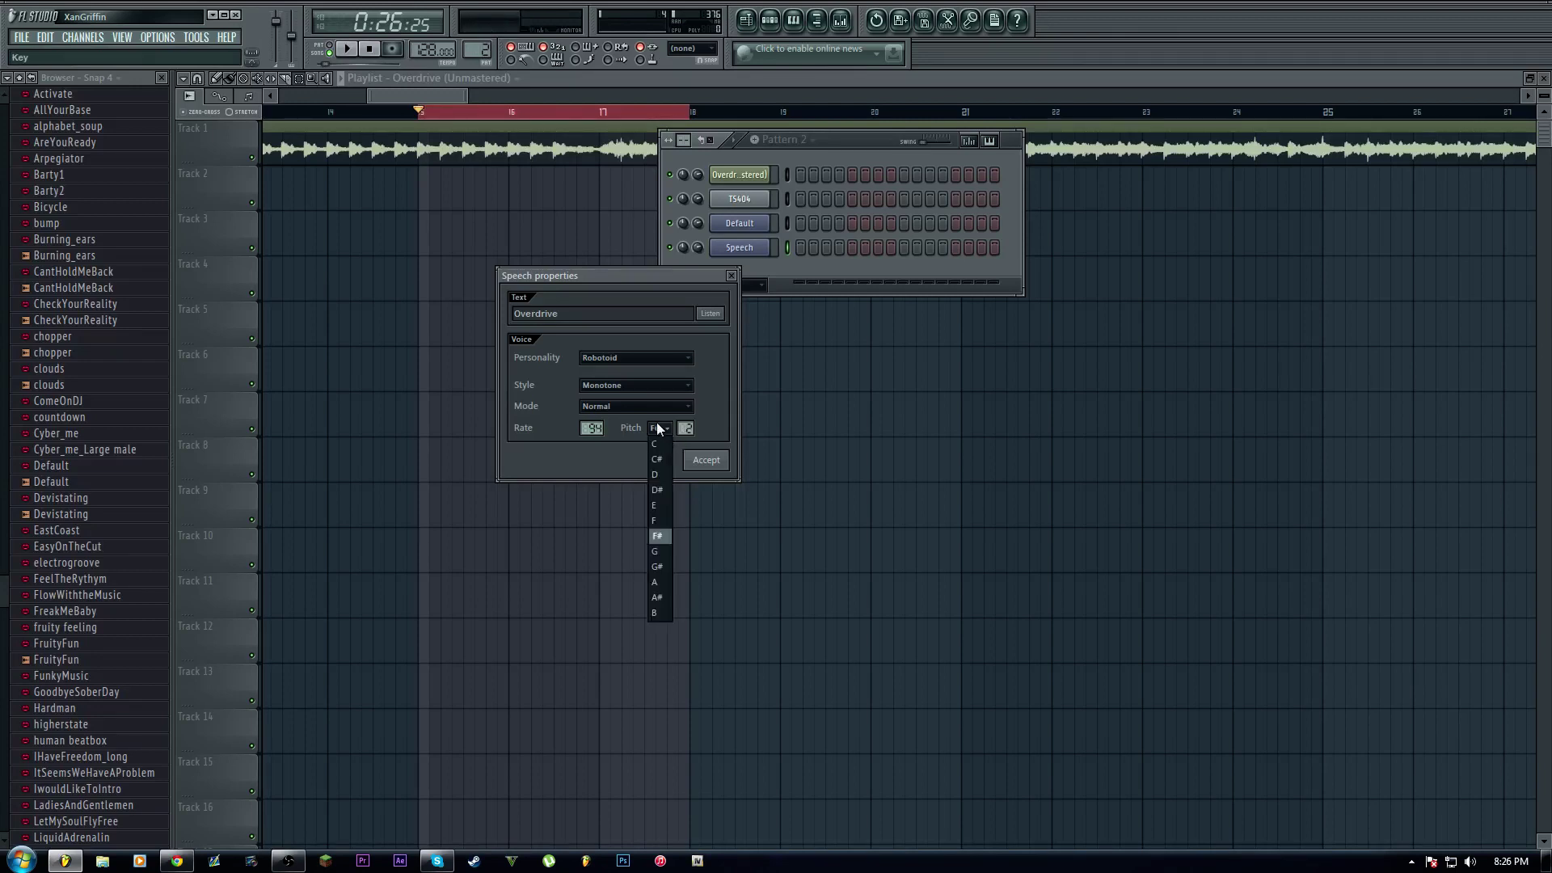
{"action": "left_click", "coordinate": [656, 422]}
{"action": "left_click_drag", "start_coordinate": [689, 432], "coordinate": [689, 432]}
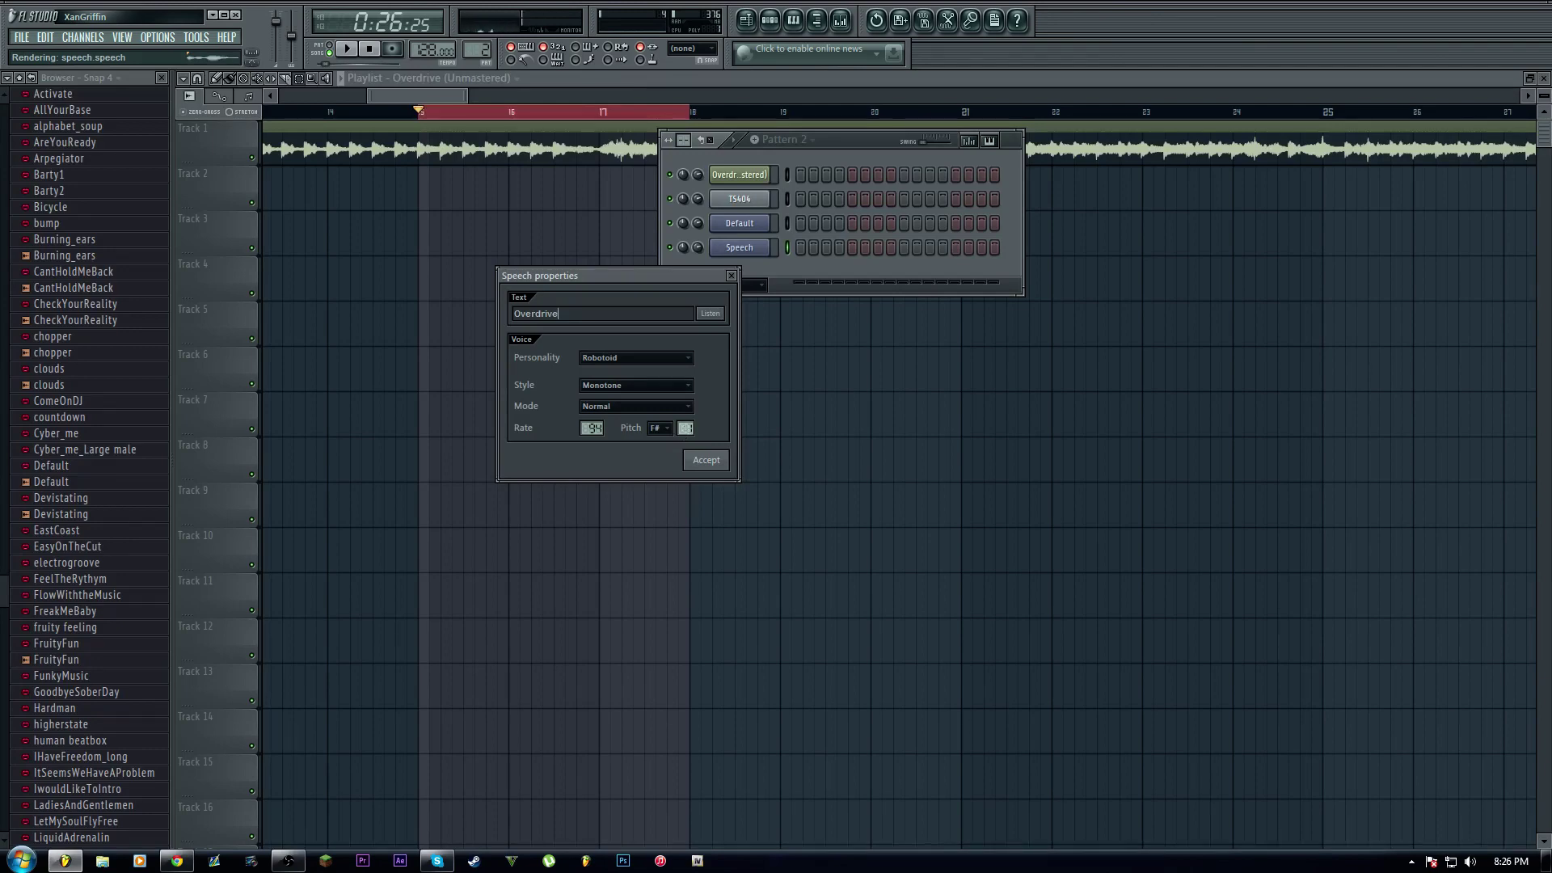
Accept the speech settings and save the speech synthesis file as Overdrive_Robotoid
{"action": "left_click", "coordinate": [704, 460]}
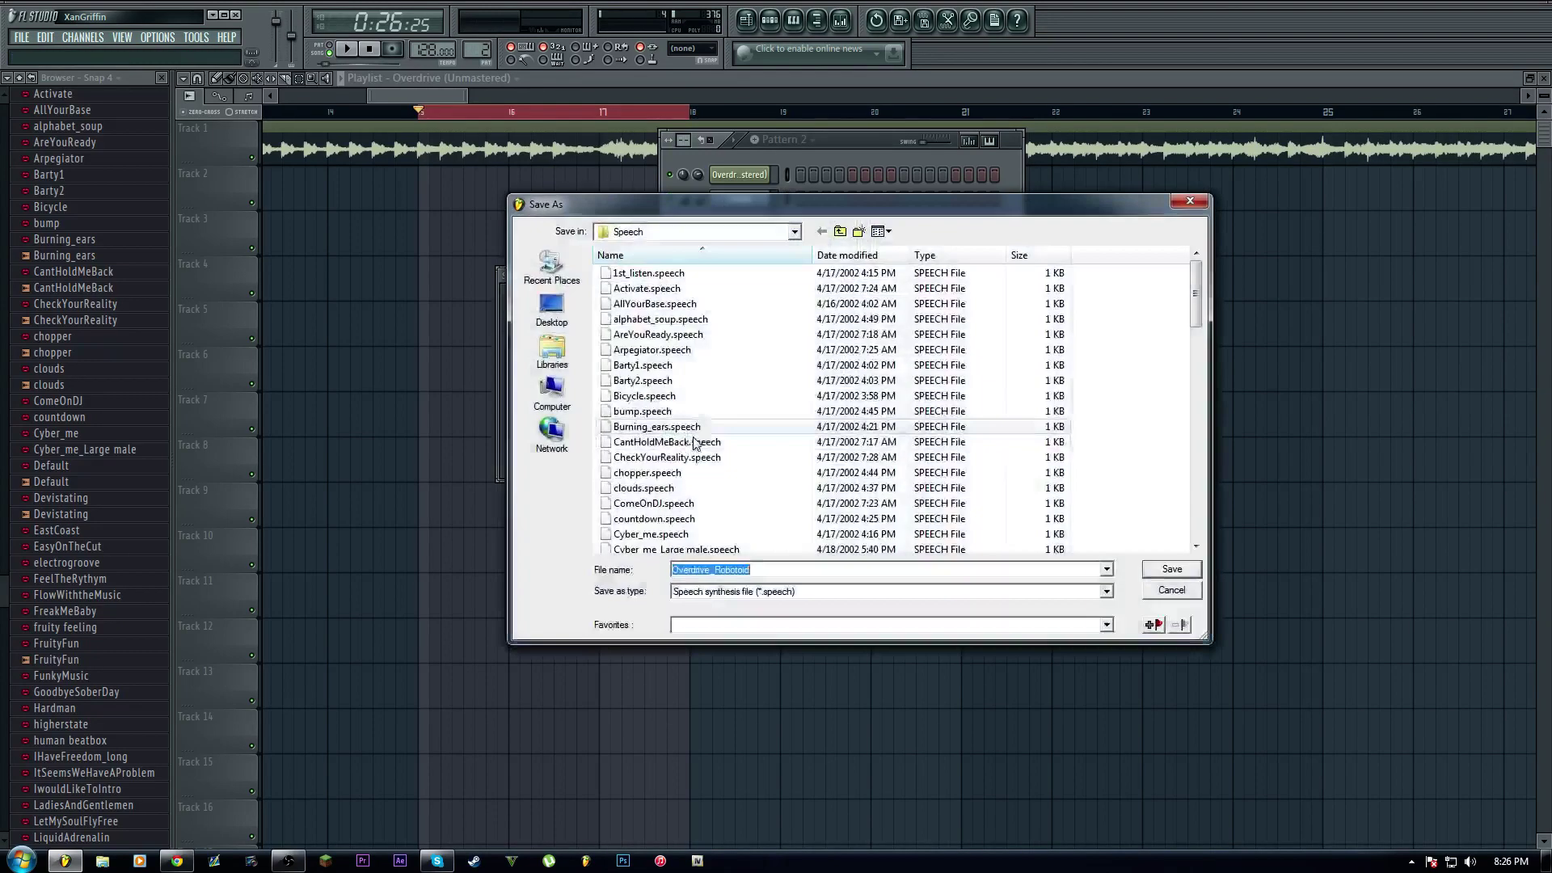
{"action": "left_click", "coordinate": [1164, 575]}
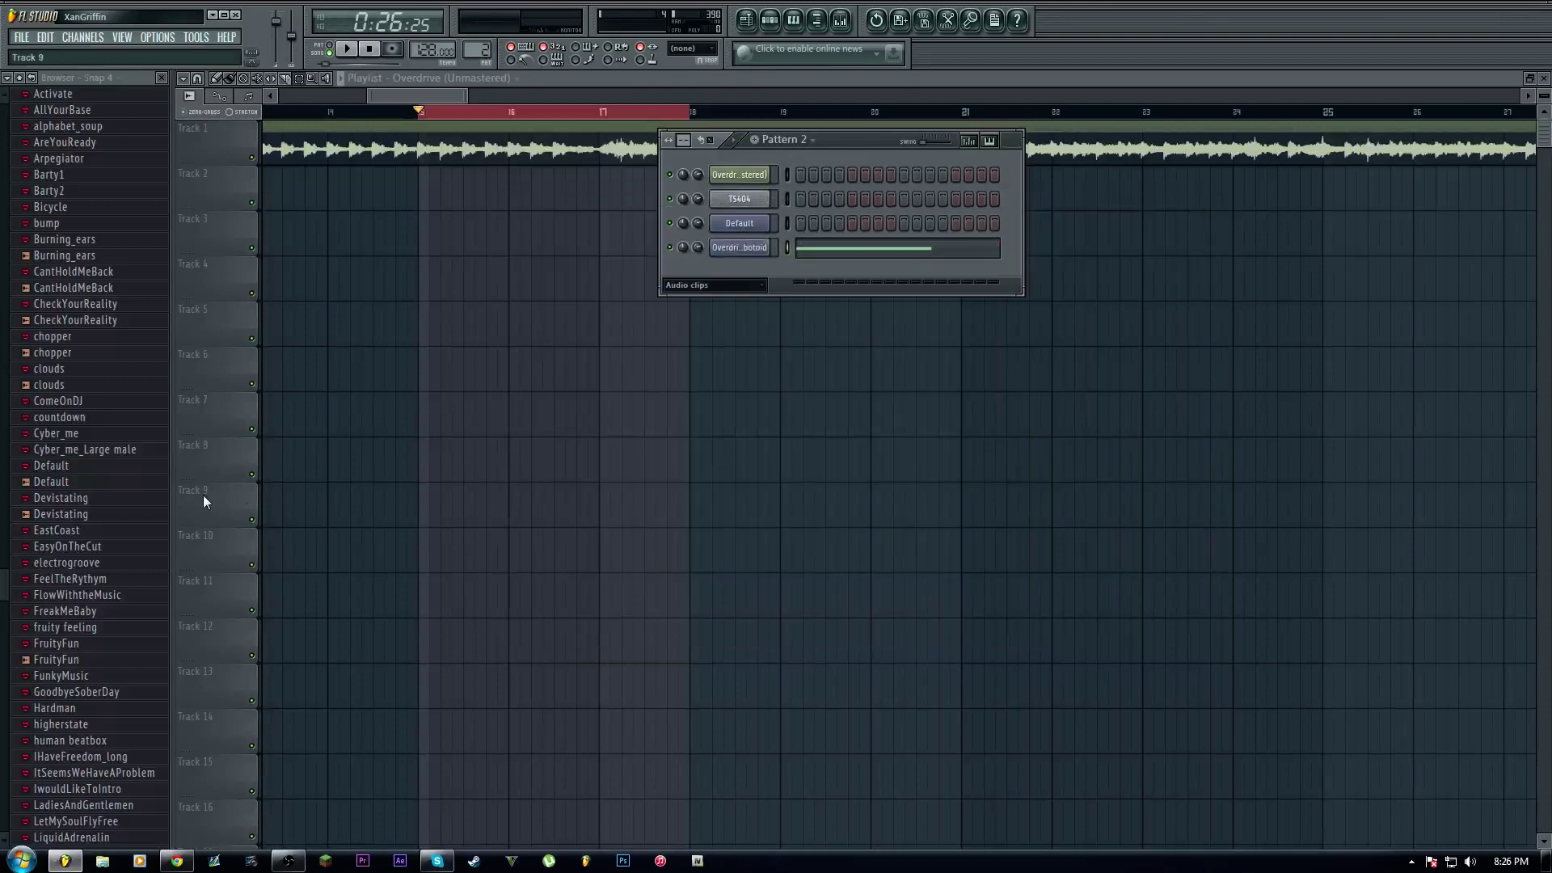
Find the Overdrive_Robotoid sample in the browser, audition it and play the selected song section leading into the drop
{"action": "left_click_drag", "start_coordinate": [3, 607], "coordinate": [14, 679]}
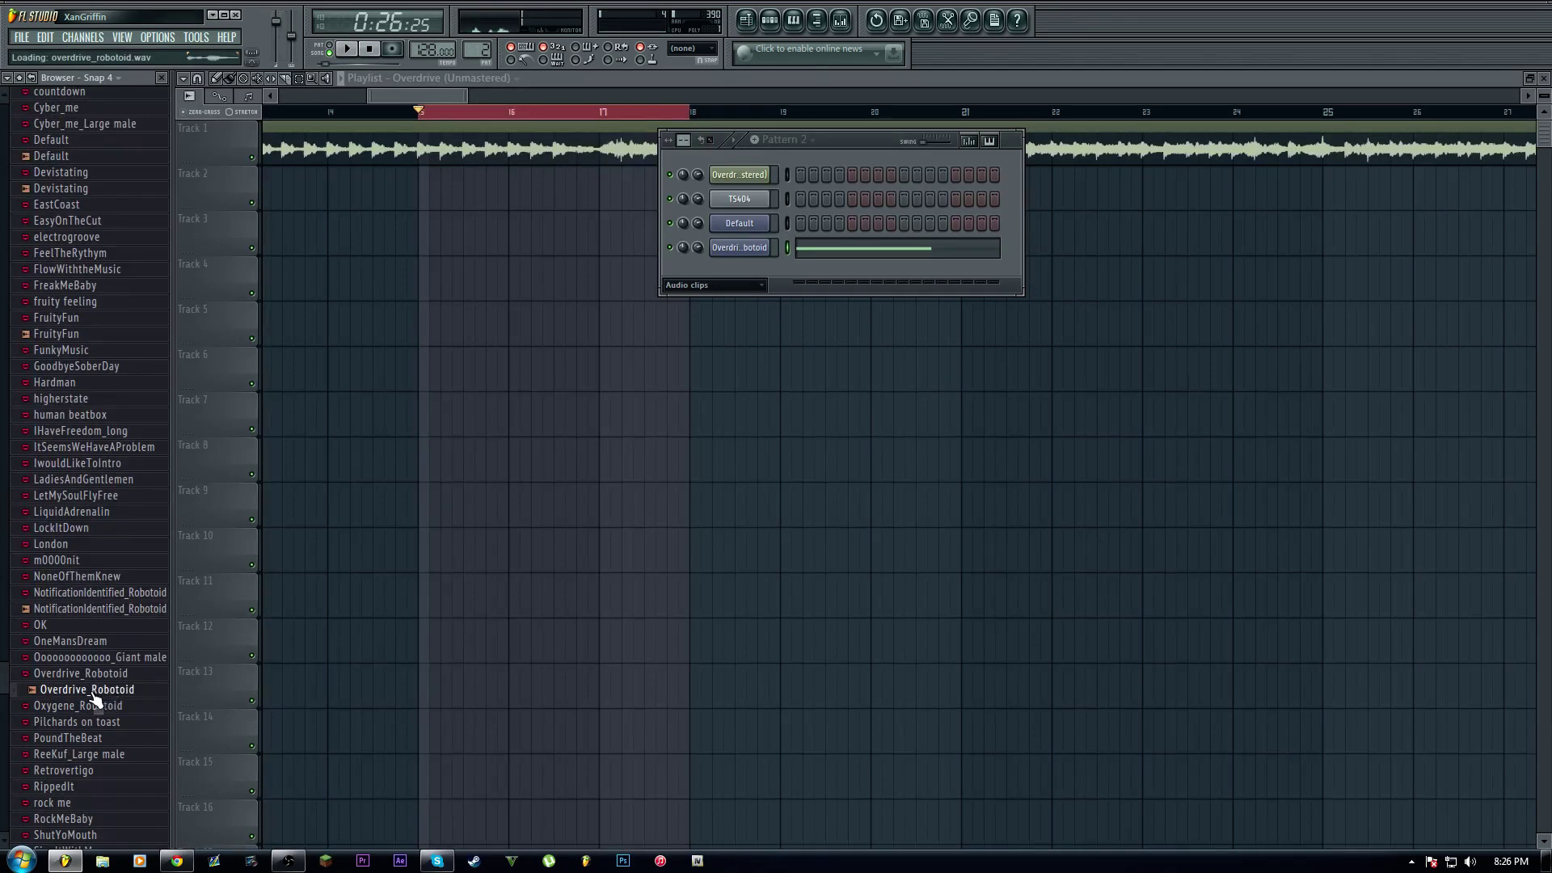
{"action": "left_click_drag", "start_coordinate": [421, 94], "coordinate": [419, 92]}
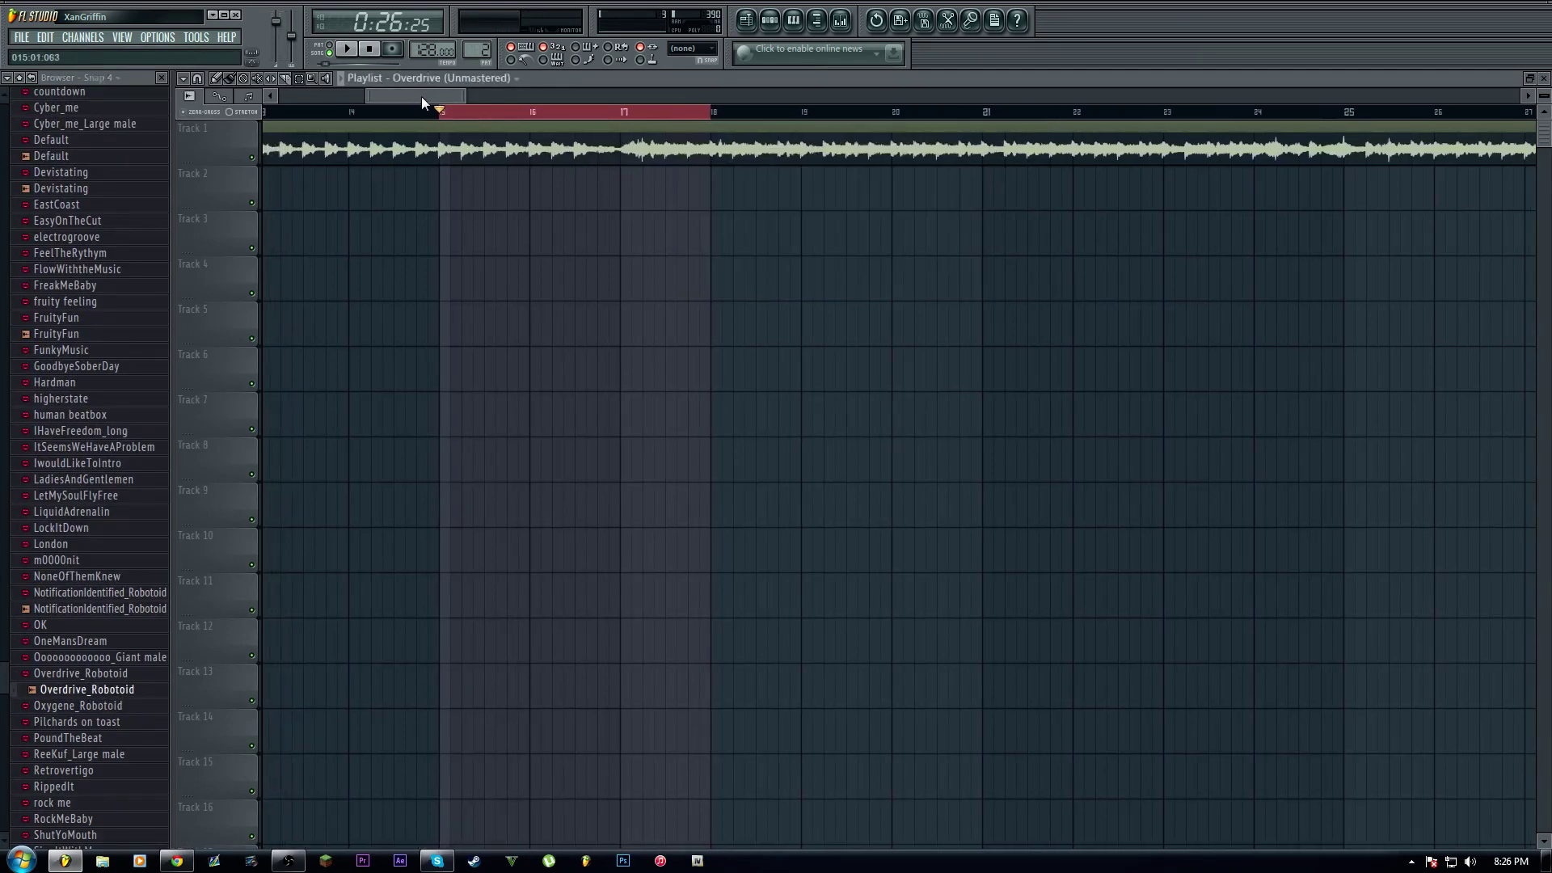
{"action": "key", "text": "space"}
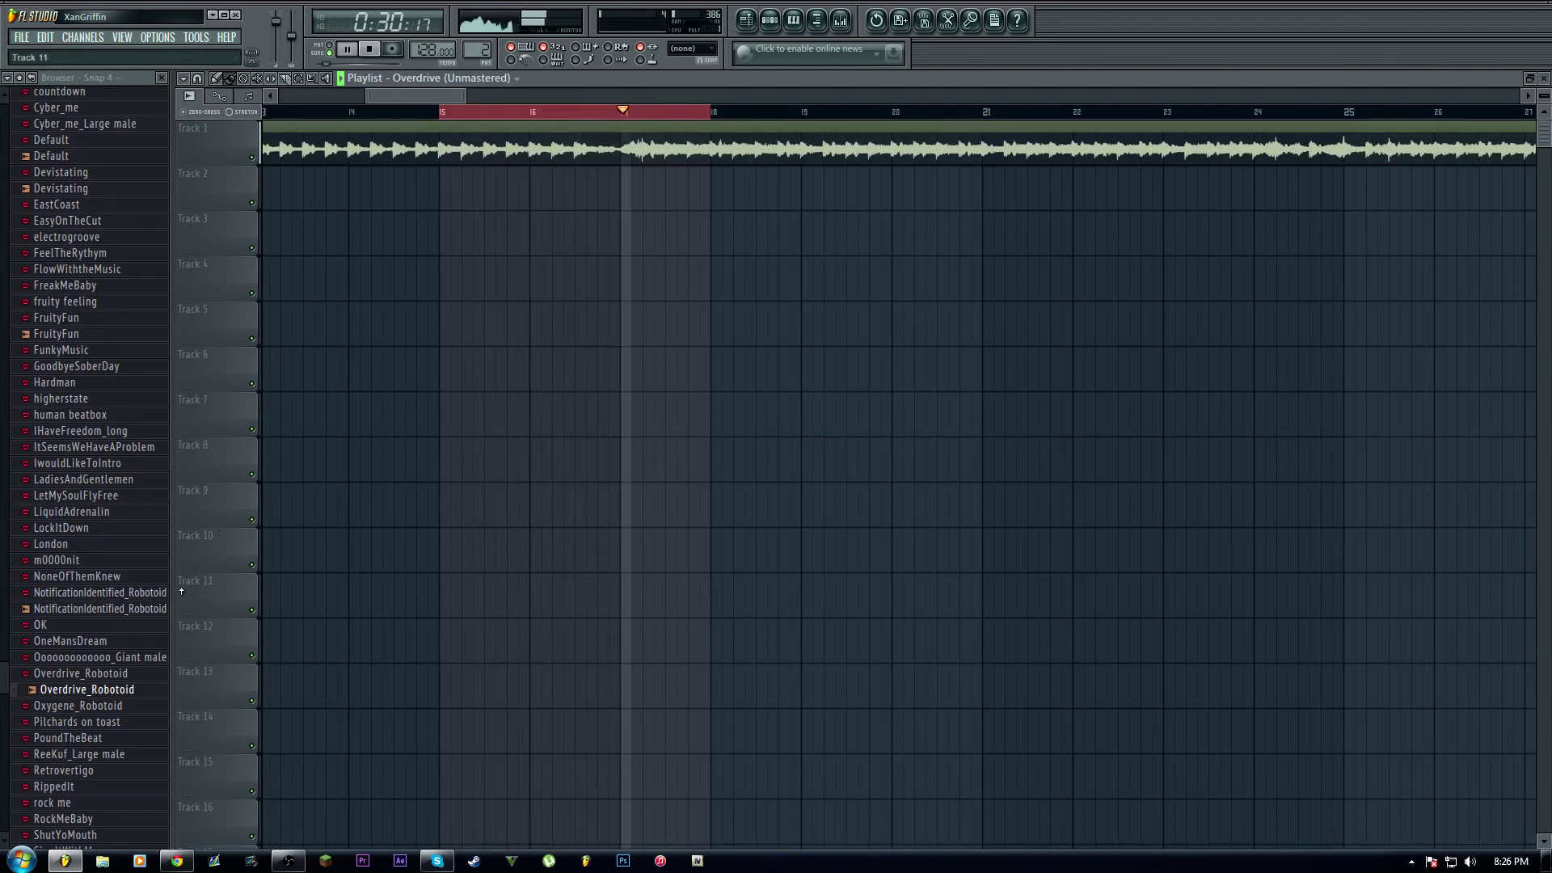
{"action": "key", "text": "space"}
{"action": "left_click", "coordinate": [111, 695]}
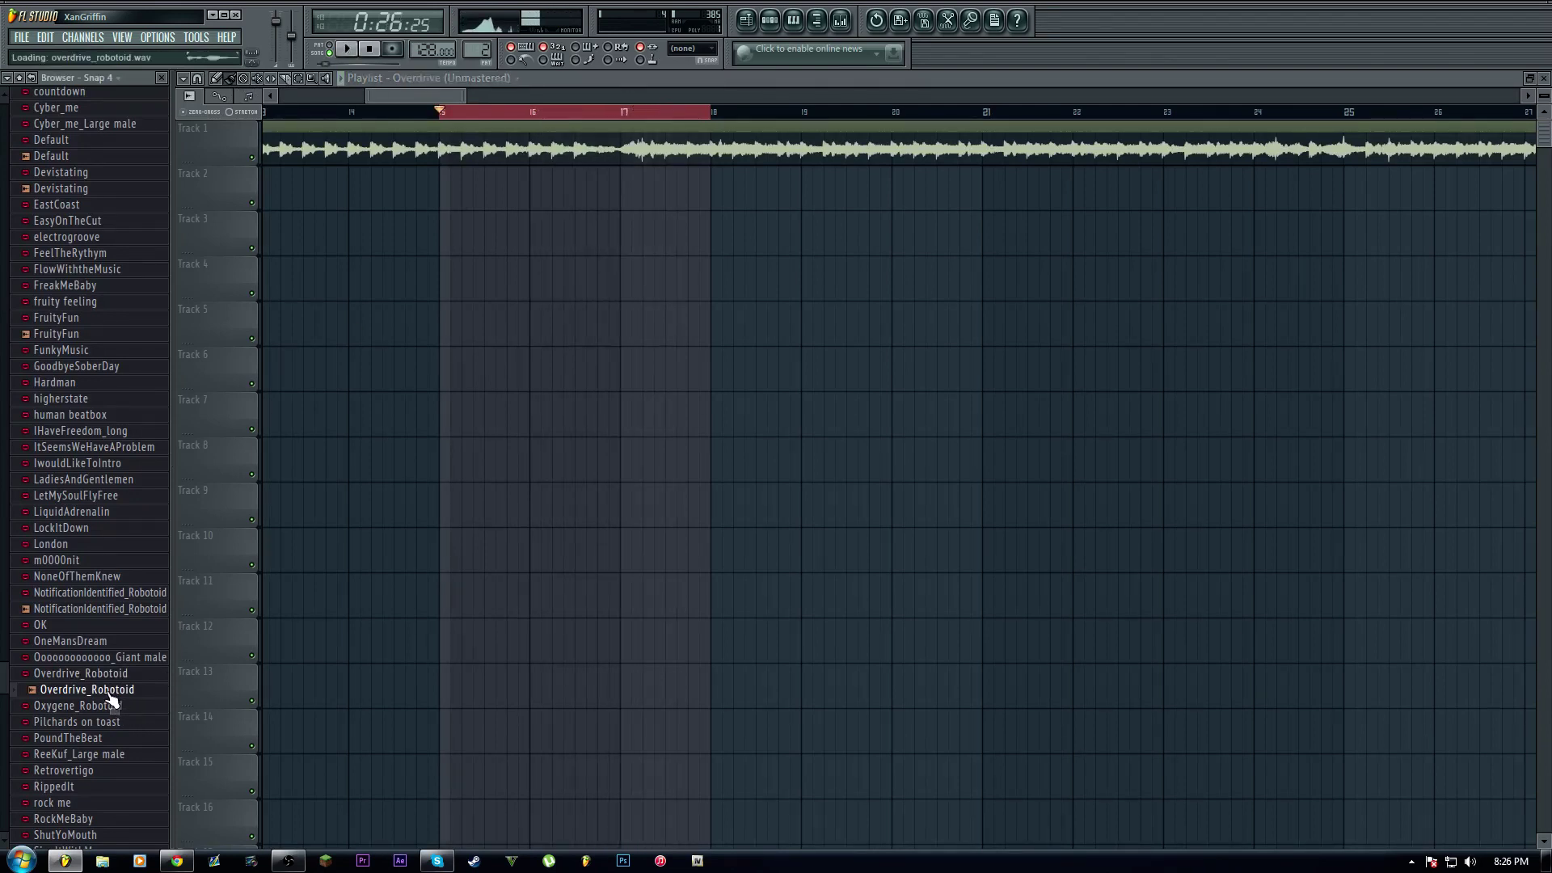
Place the Overdrive_Robotoid sample on Track 2 at the start of bar 15 and shorten the playback selection to bar 15
{"action": "scroll", "coordinate": [444, 97], "scroll_direction": "down", "scroll_amount": 6}
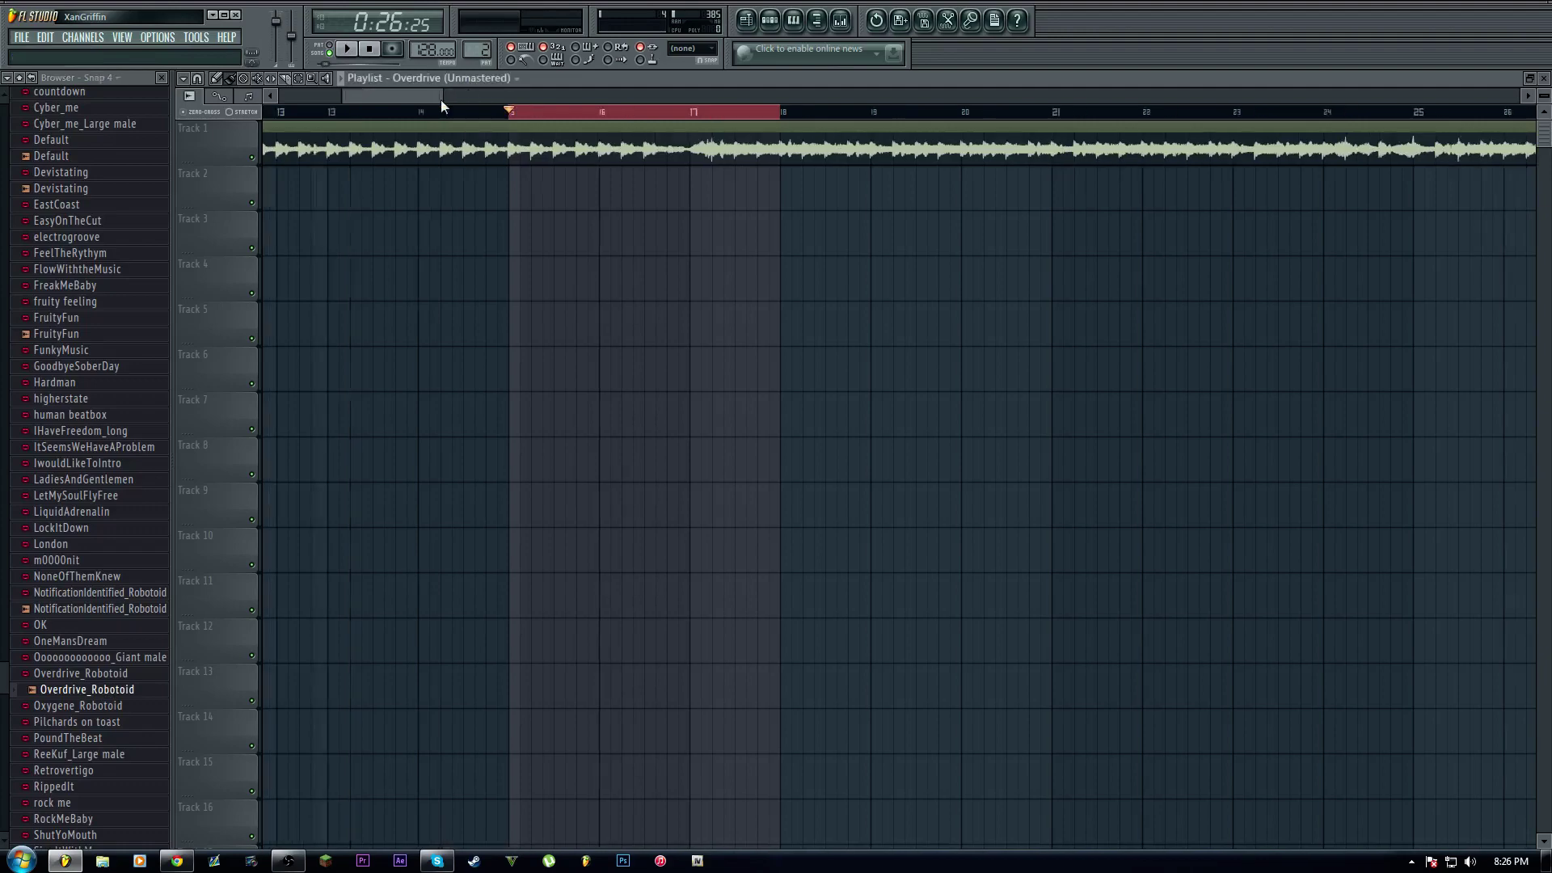
{"action": "scroll", "coordinate": [376, 115], "scroll_direction": "up", "scroll_amount": 4}
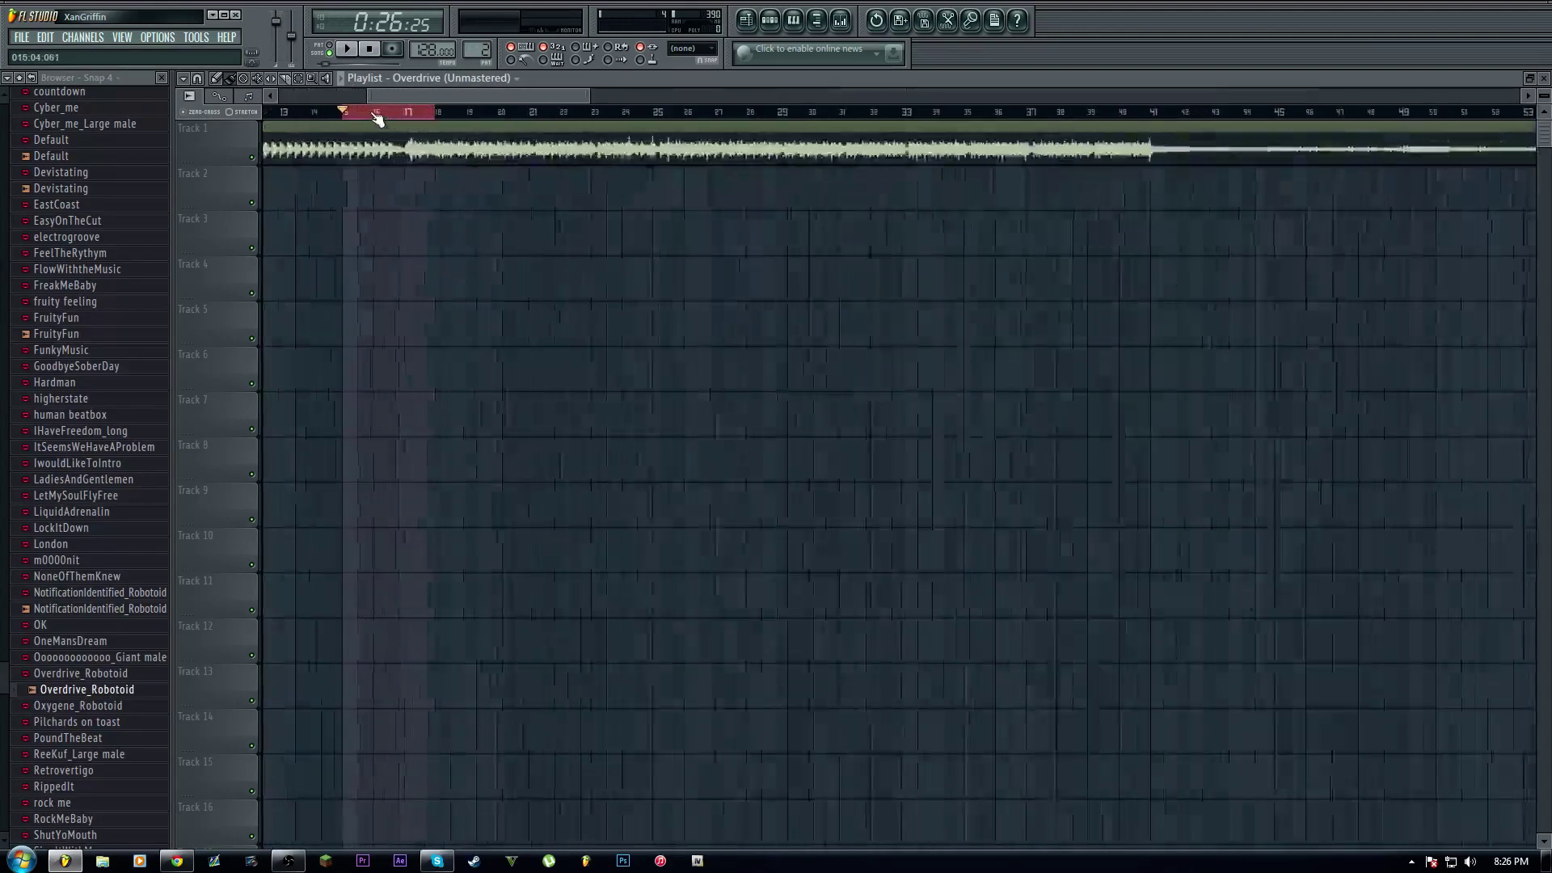
{"action": "scroll", "coordinate": [374, 115], "scroll_direction": "down", "scroll_amount": 4}
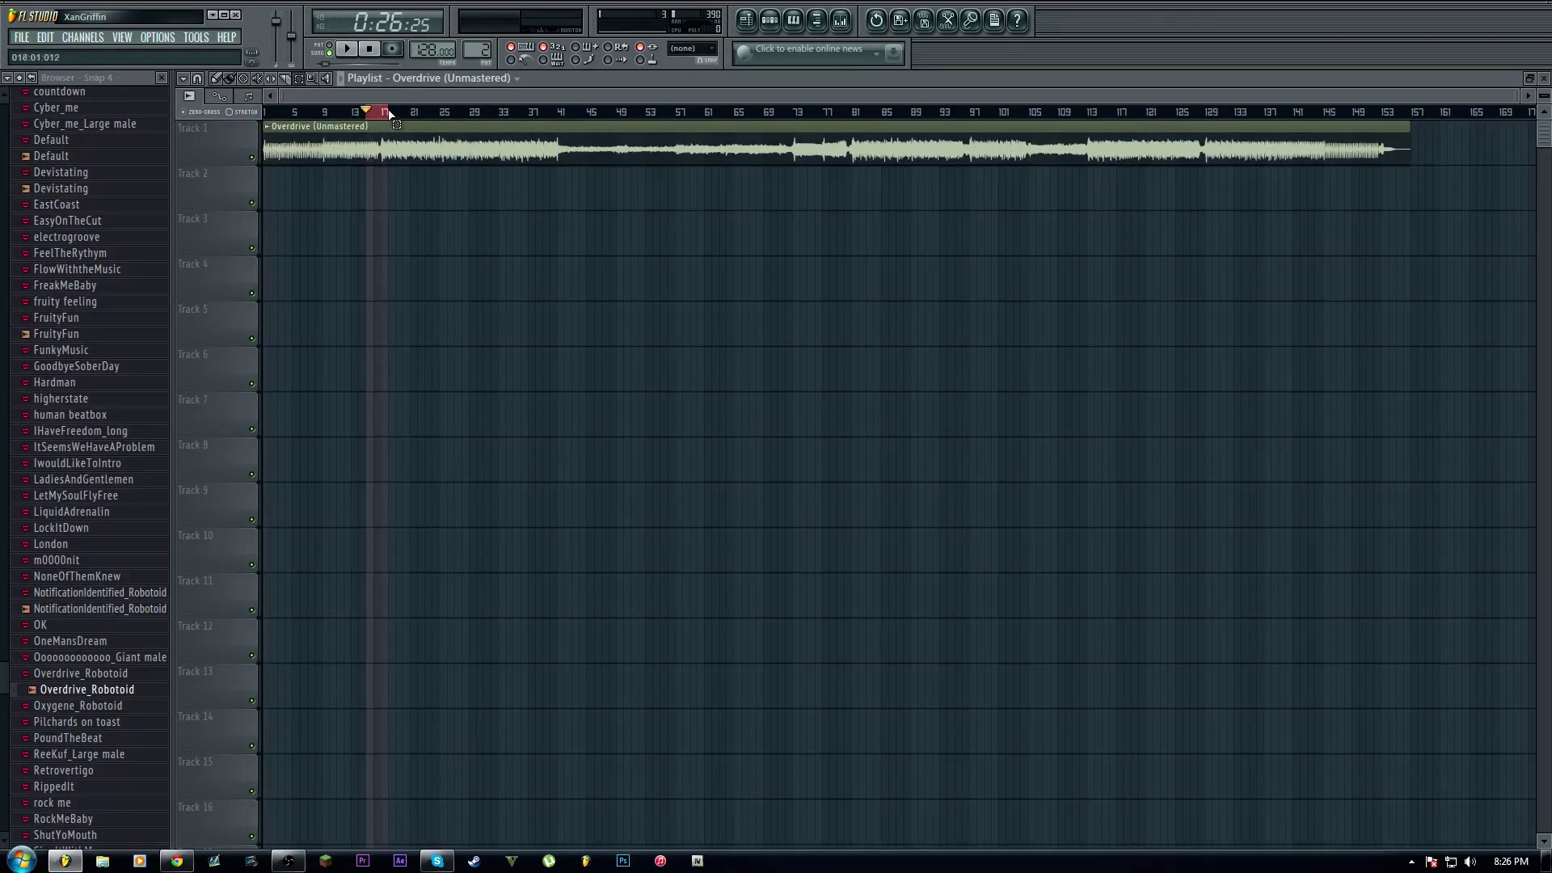
{"action": "left_click", "coordinate": [255, 161]}
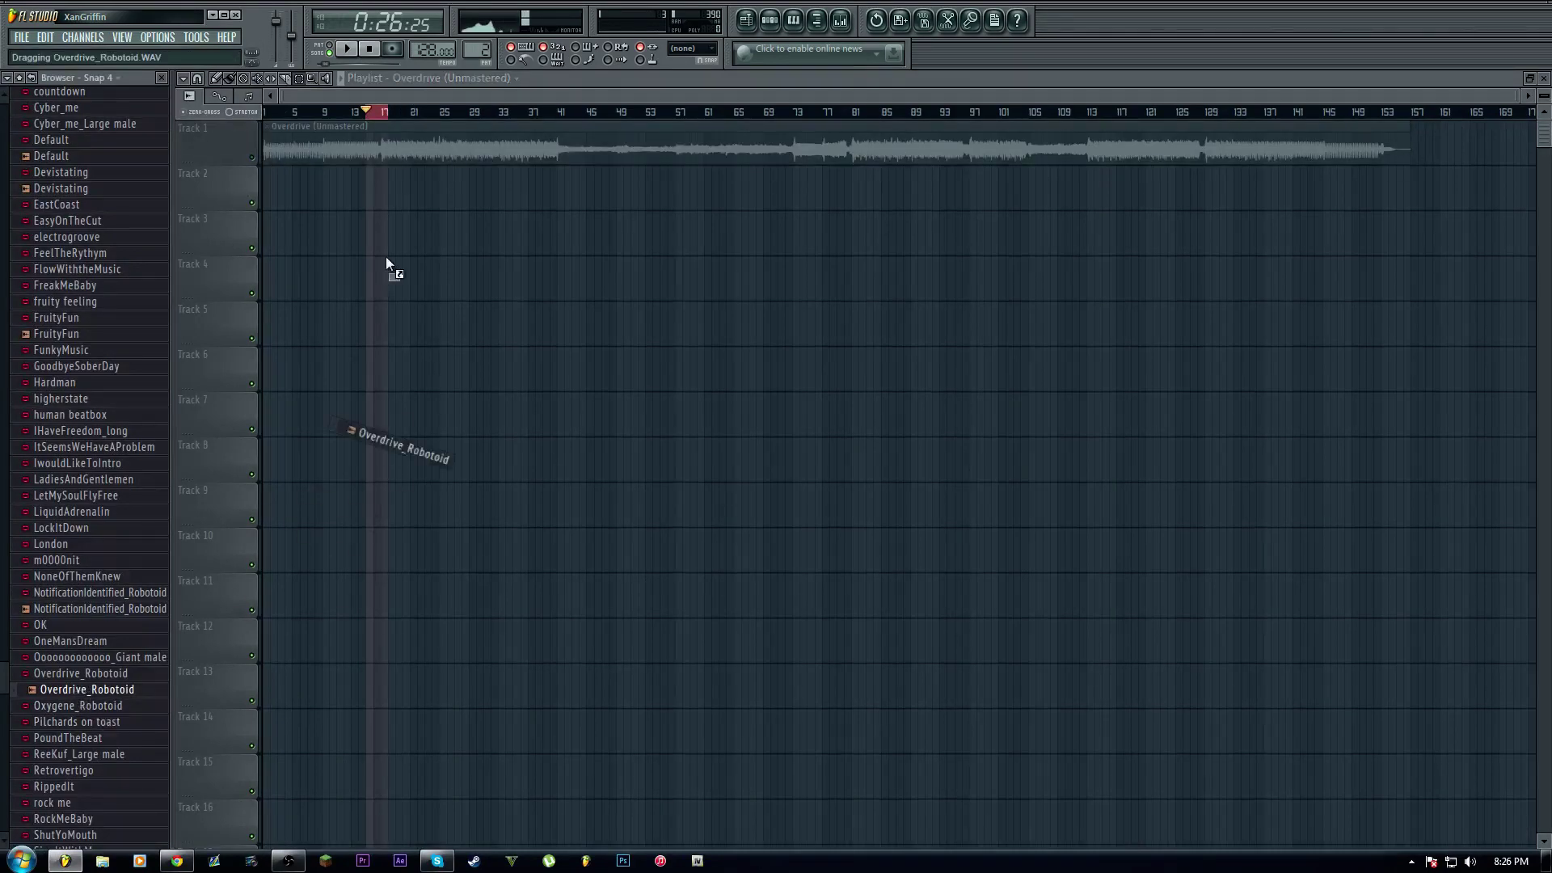
{"action": "left_click_drag", "start_coordinate": [385, 256], "coordinate": [376, 190]}
{"action": "scroll", "coordinate": [366, 121], "scroll_direction": "up", "scroll_amount": 5}
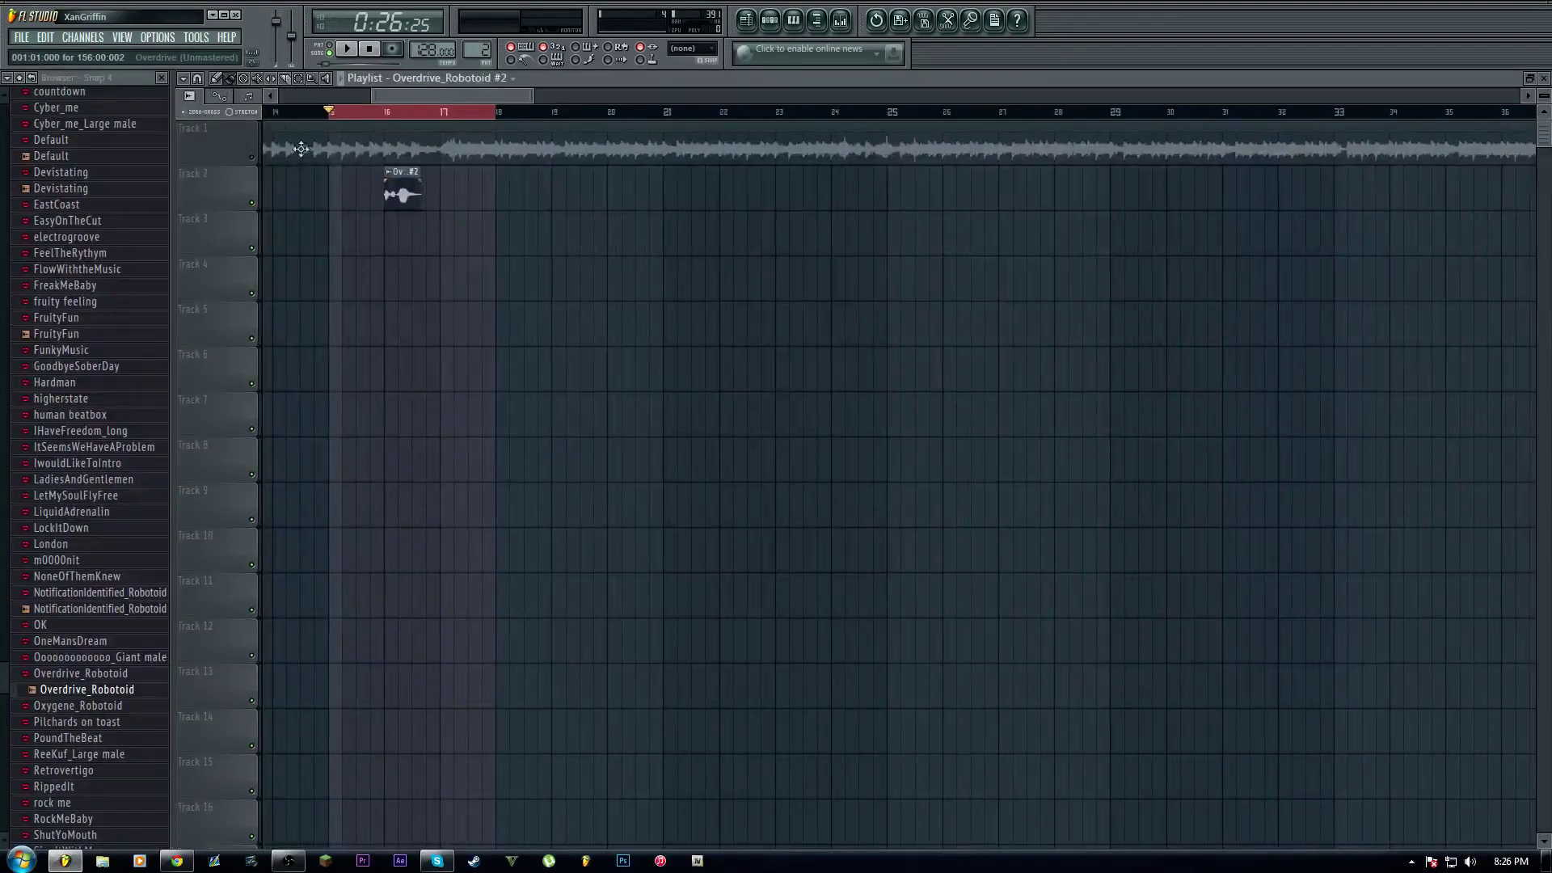
{"action": "left_click_drag", "start_coordinate": [405, 195], "coordinate": [350, 201]}
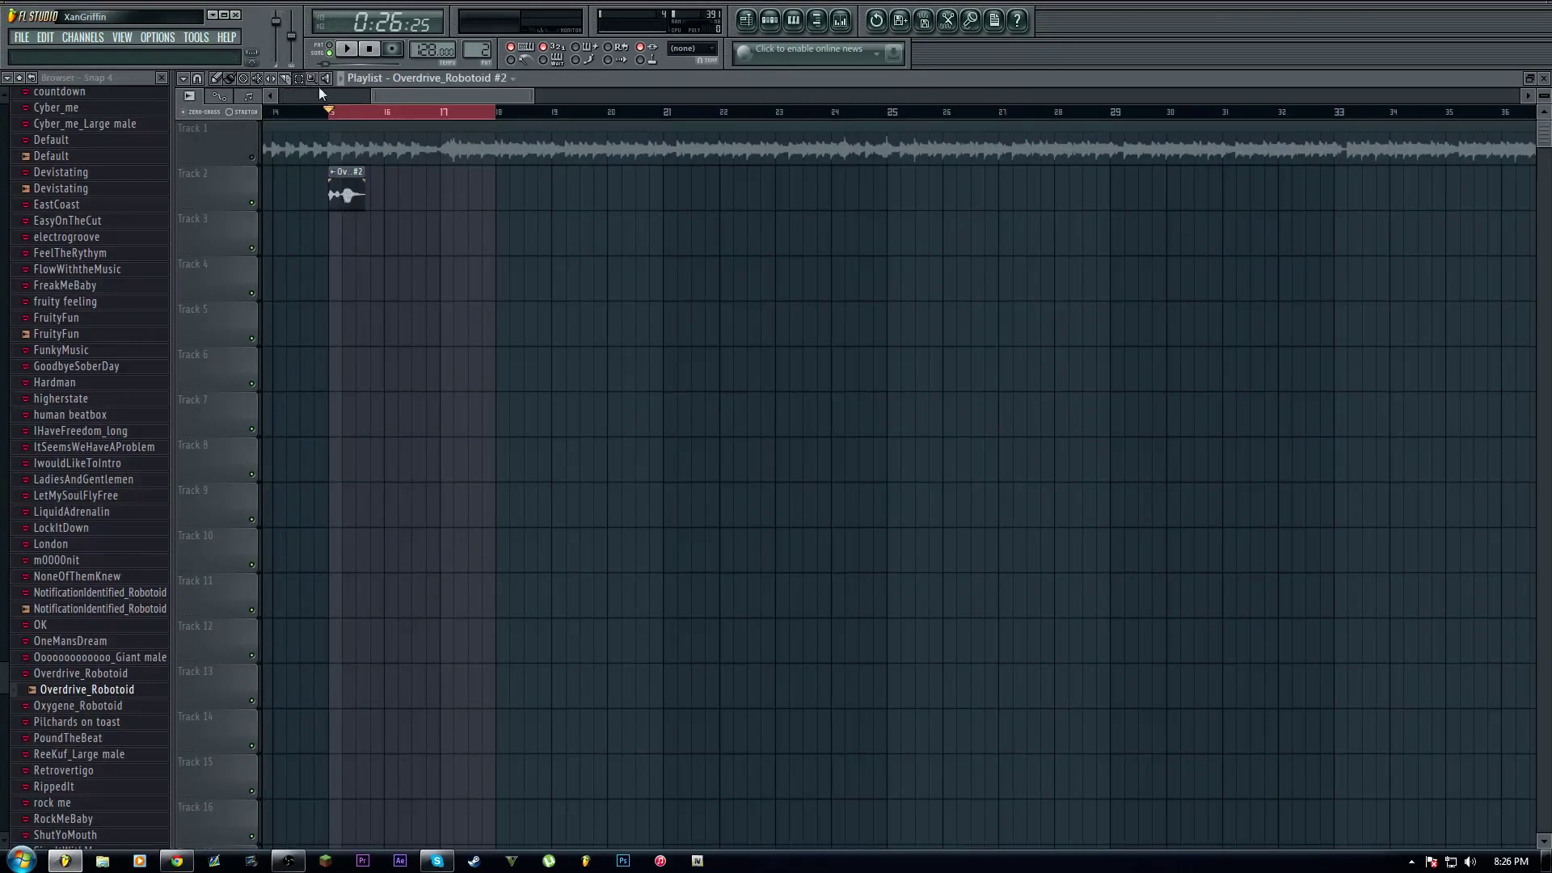
{"action": "left_click_drag", "start_coordinate": [376, 115], "coordinate": [359, 121]}
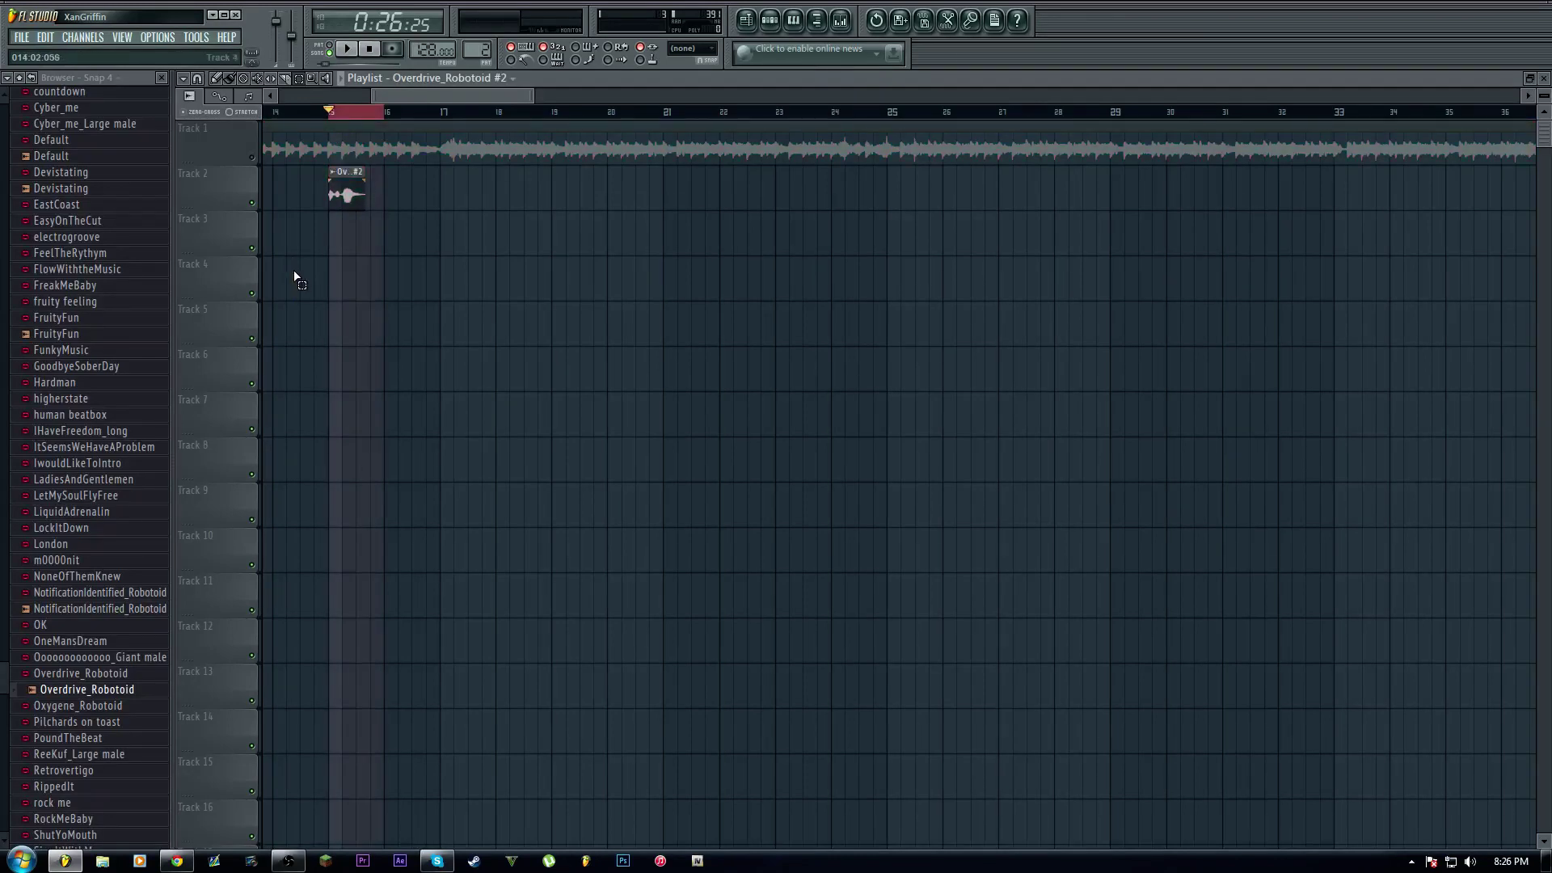
Link the Overdrive_Robotoid #2 channel to mixer Insert 5 and play the looped bar
{"action": "key", "text": "F9"}
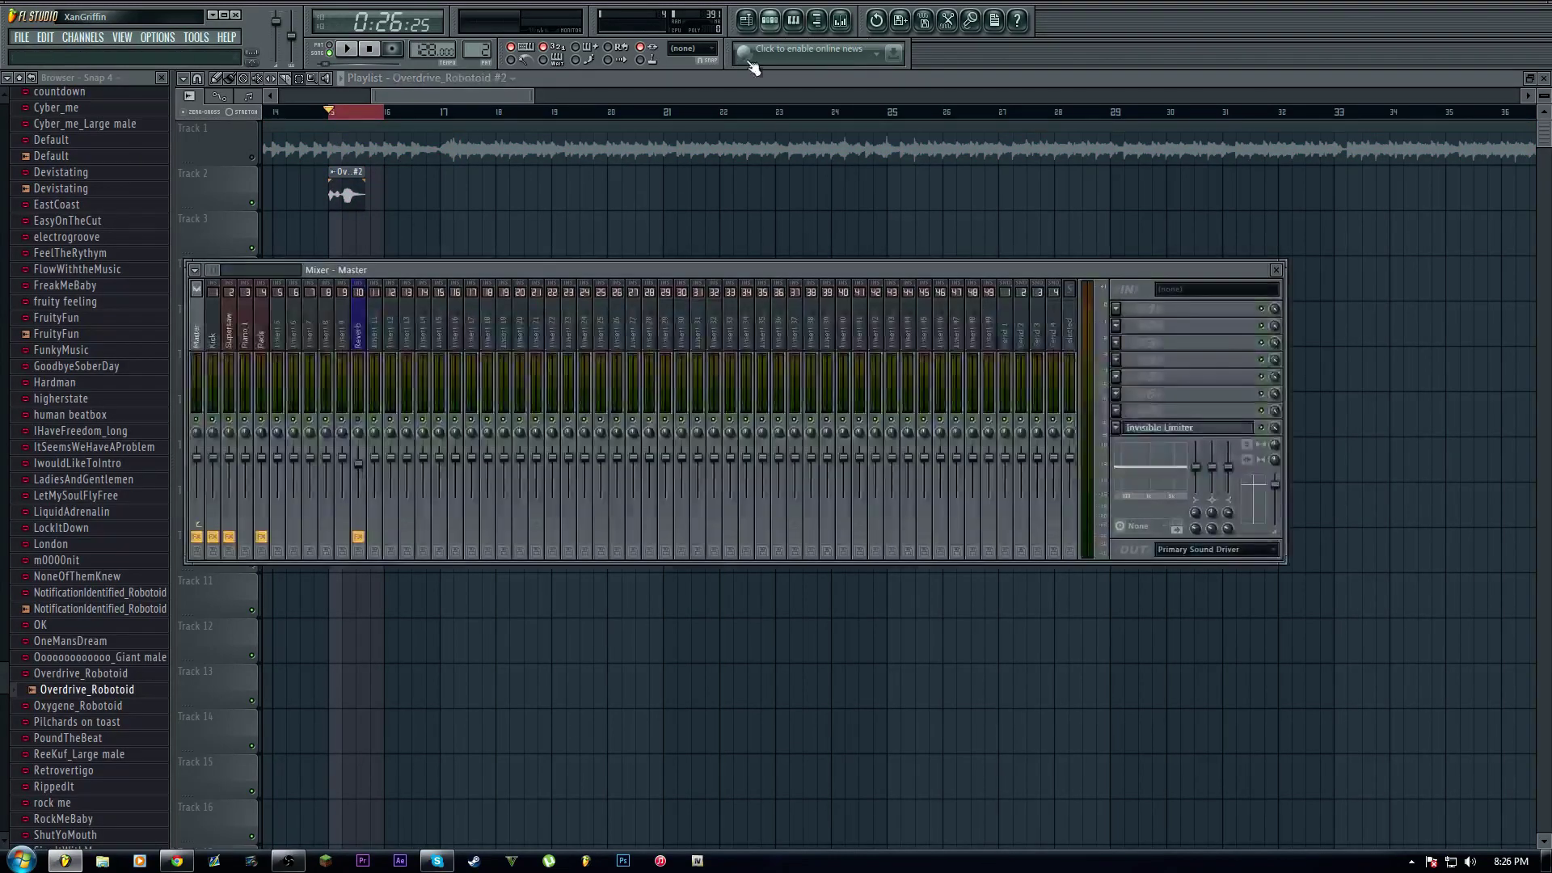
{"action": "left_click", "coordinate": [779, 30]}
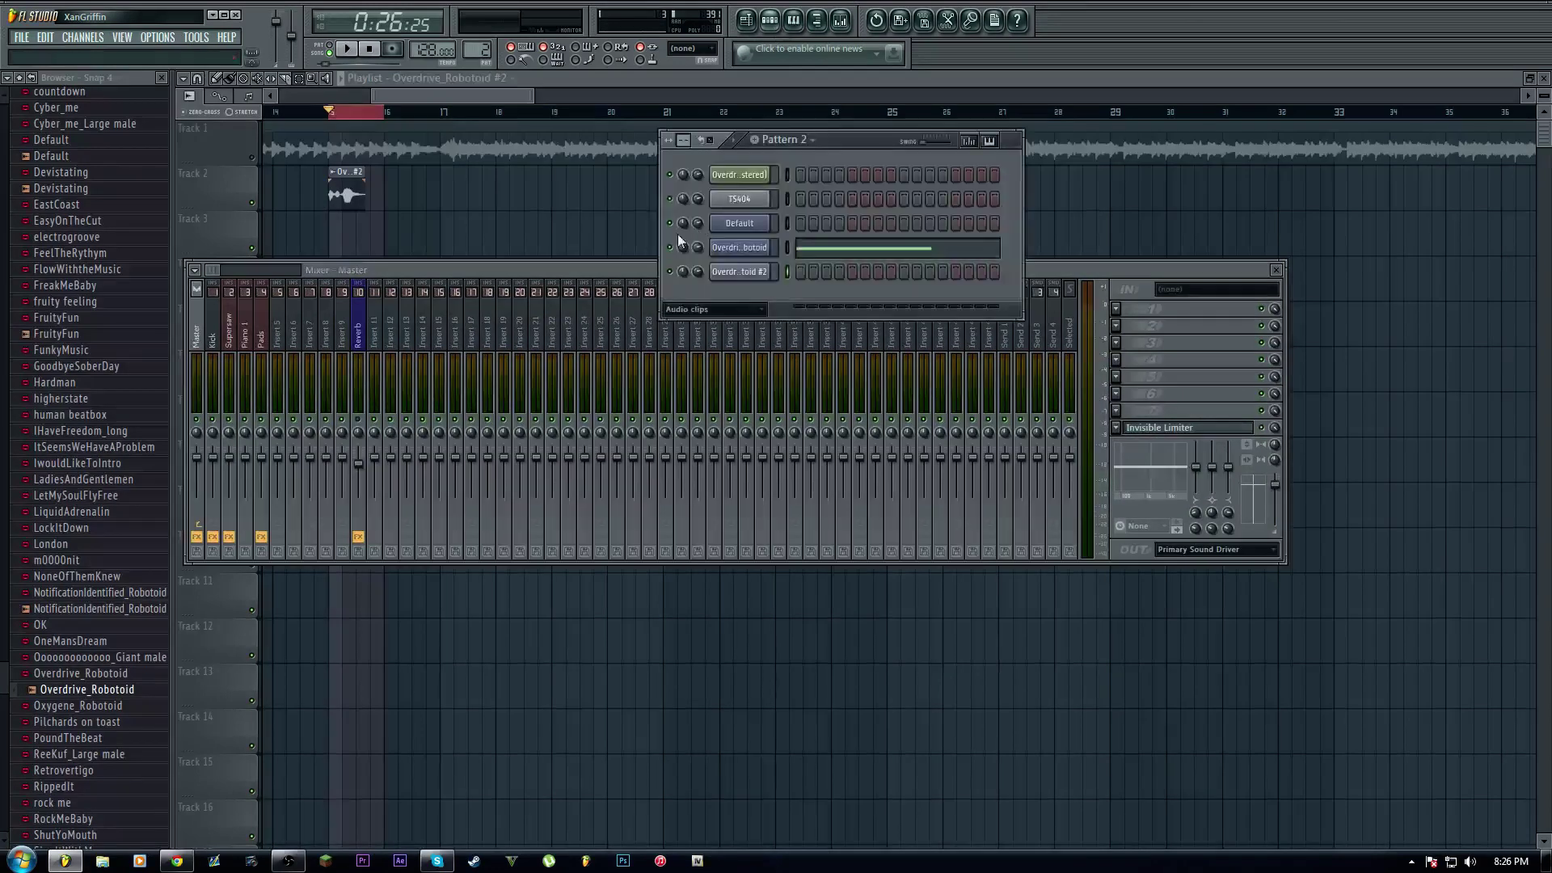
{"action": "left_click", "coordinate": [472, 270]}
{"action": "left_click", "coordinate": [277, 283]}
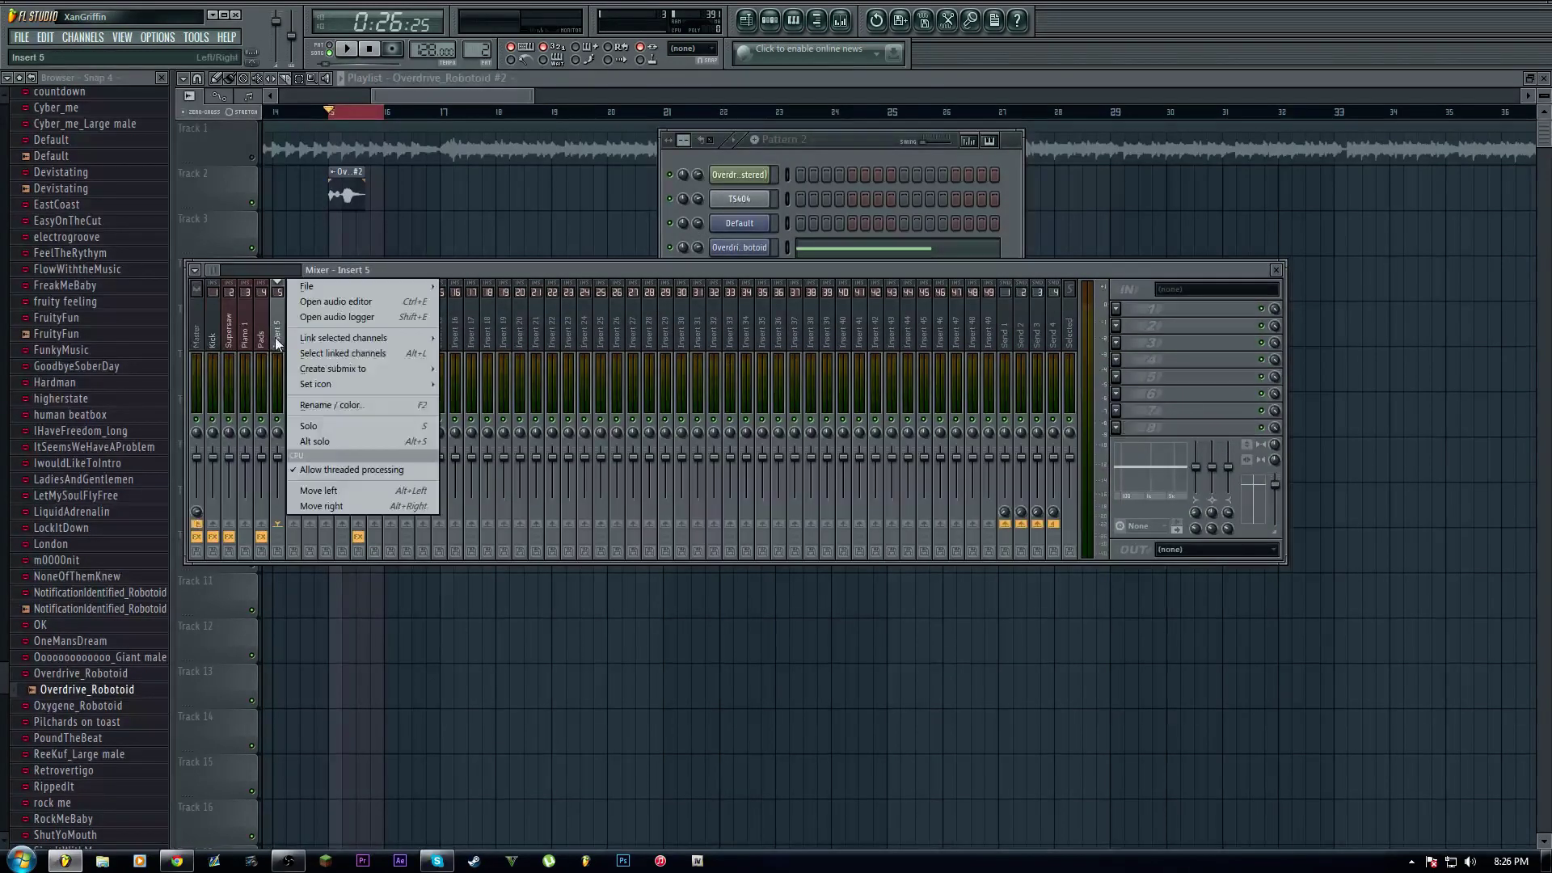
{"action": "mouse_move", "coordinate": [420, 338]}
{"action": "left_click", "coordinate": [496, 338]}
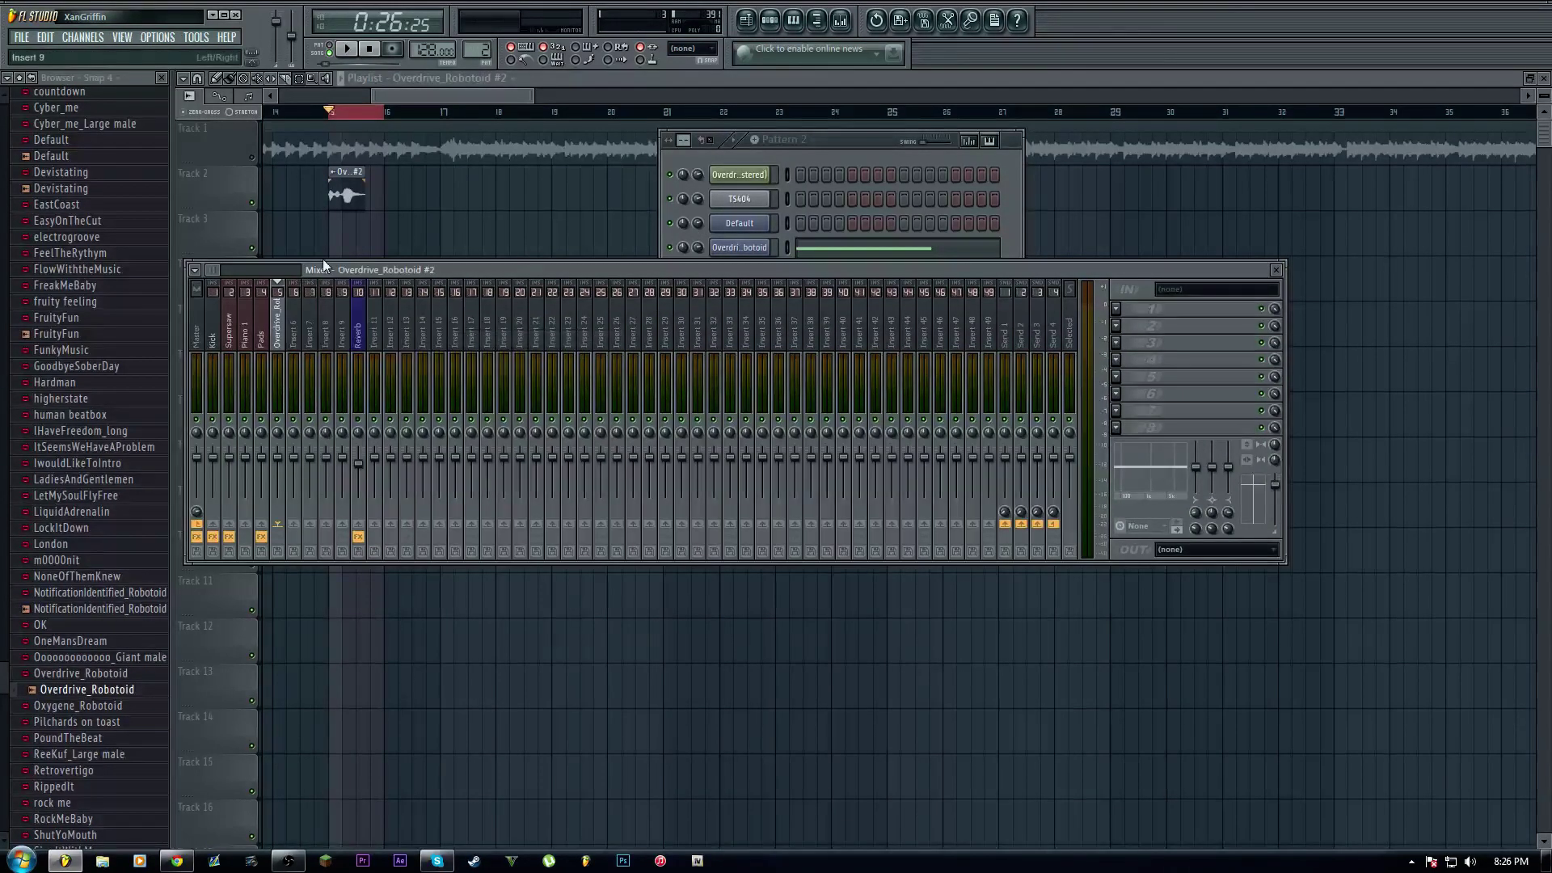
{"action": "key", "text": "space"}
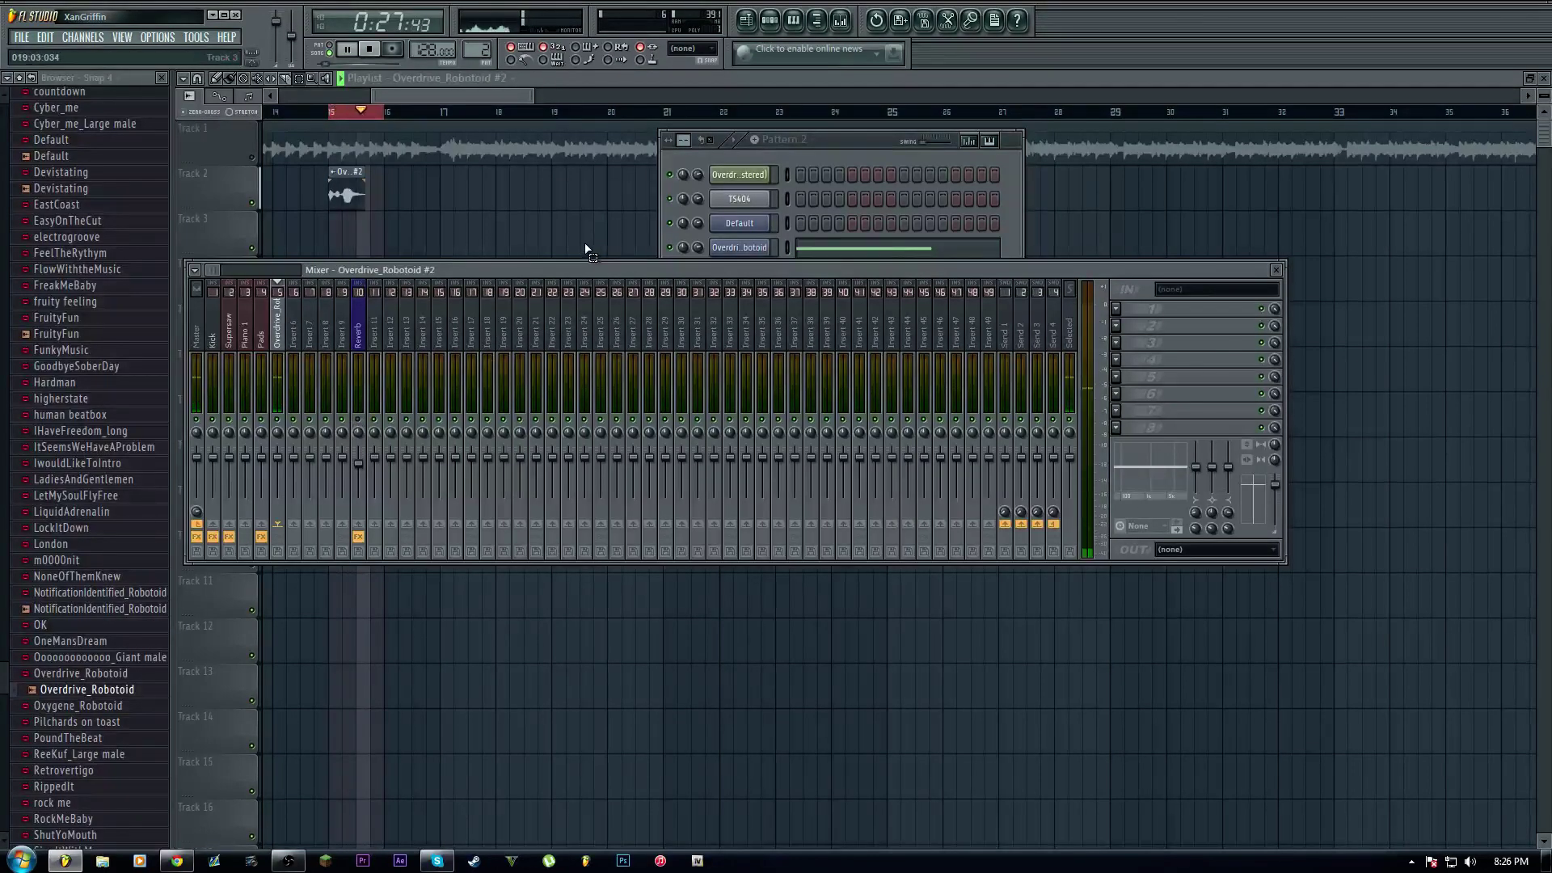
{"action": "key", "text": "space"}
Load Vocodex into the first effect slot of the Overdrive_Robotoid #2 mixer track
{"action": "left_click", "coordinate": [1116, 308]}
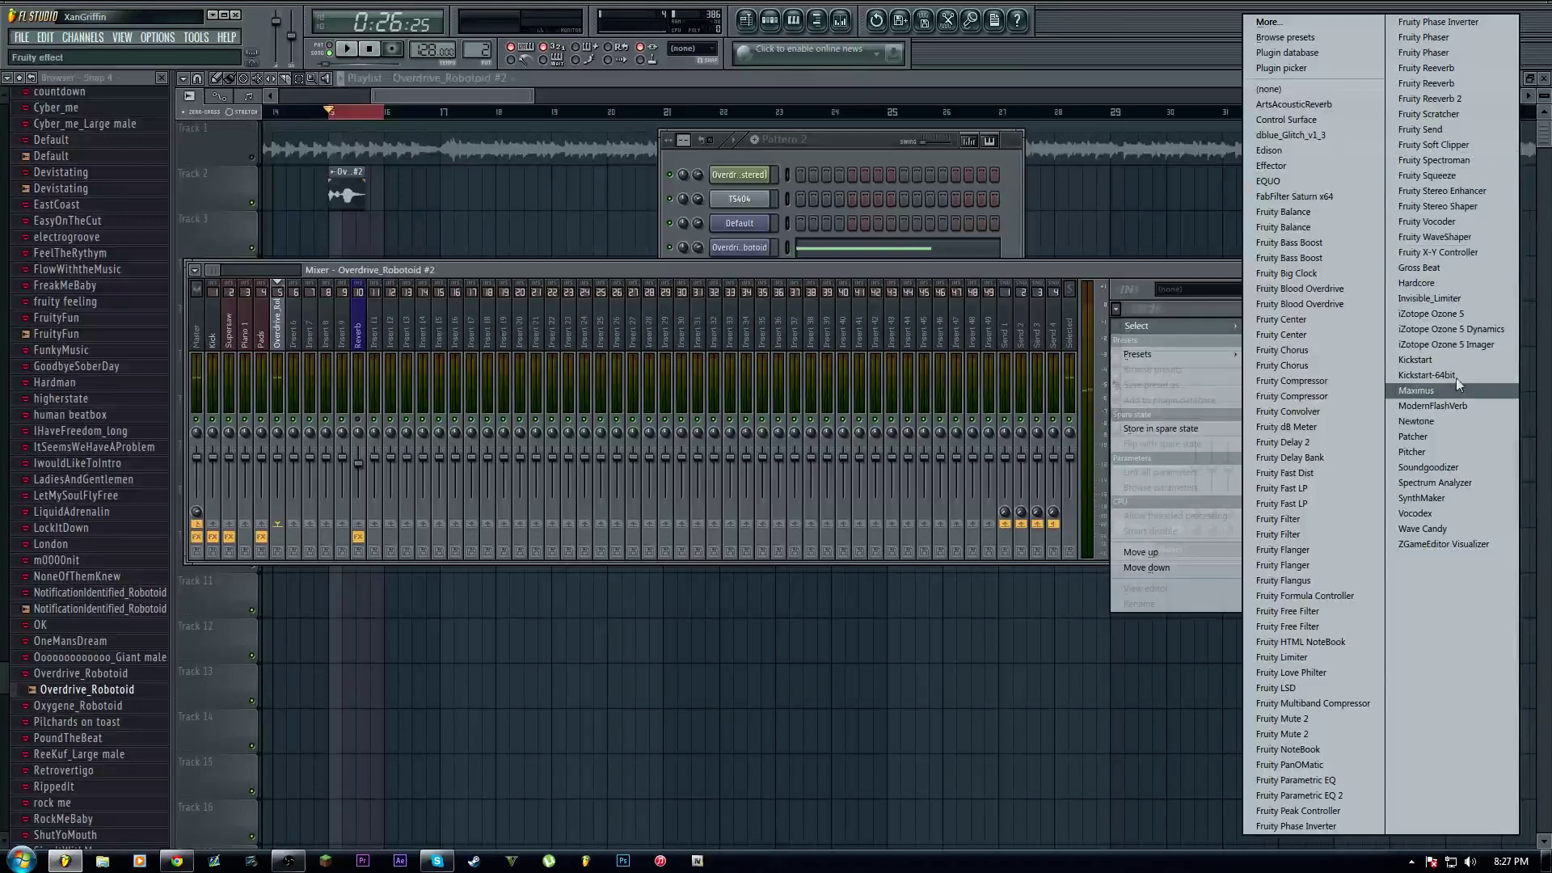
{"action": "left_click", "coordinate": [1438, 515]}
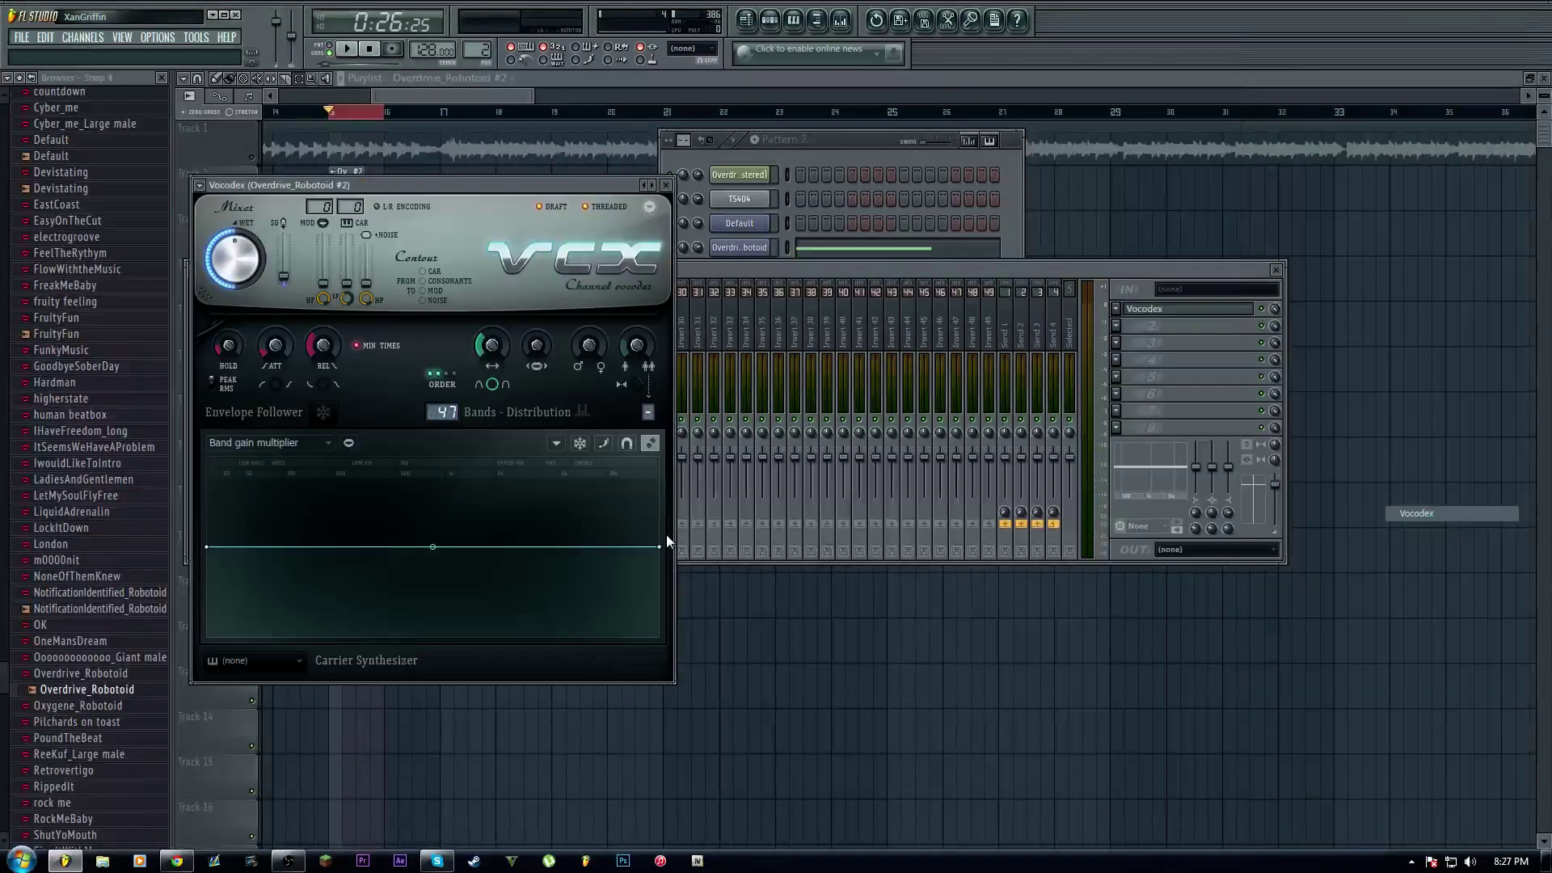
{"action": "left_click_drag", "start_coordinate": [462, 183], "coordinate": [580, 267]}
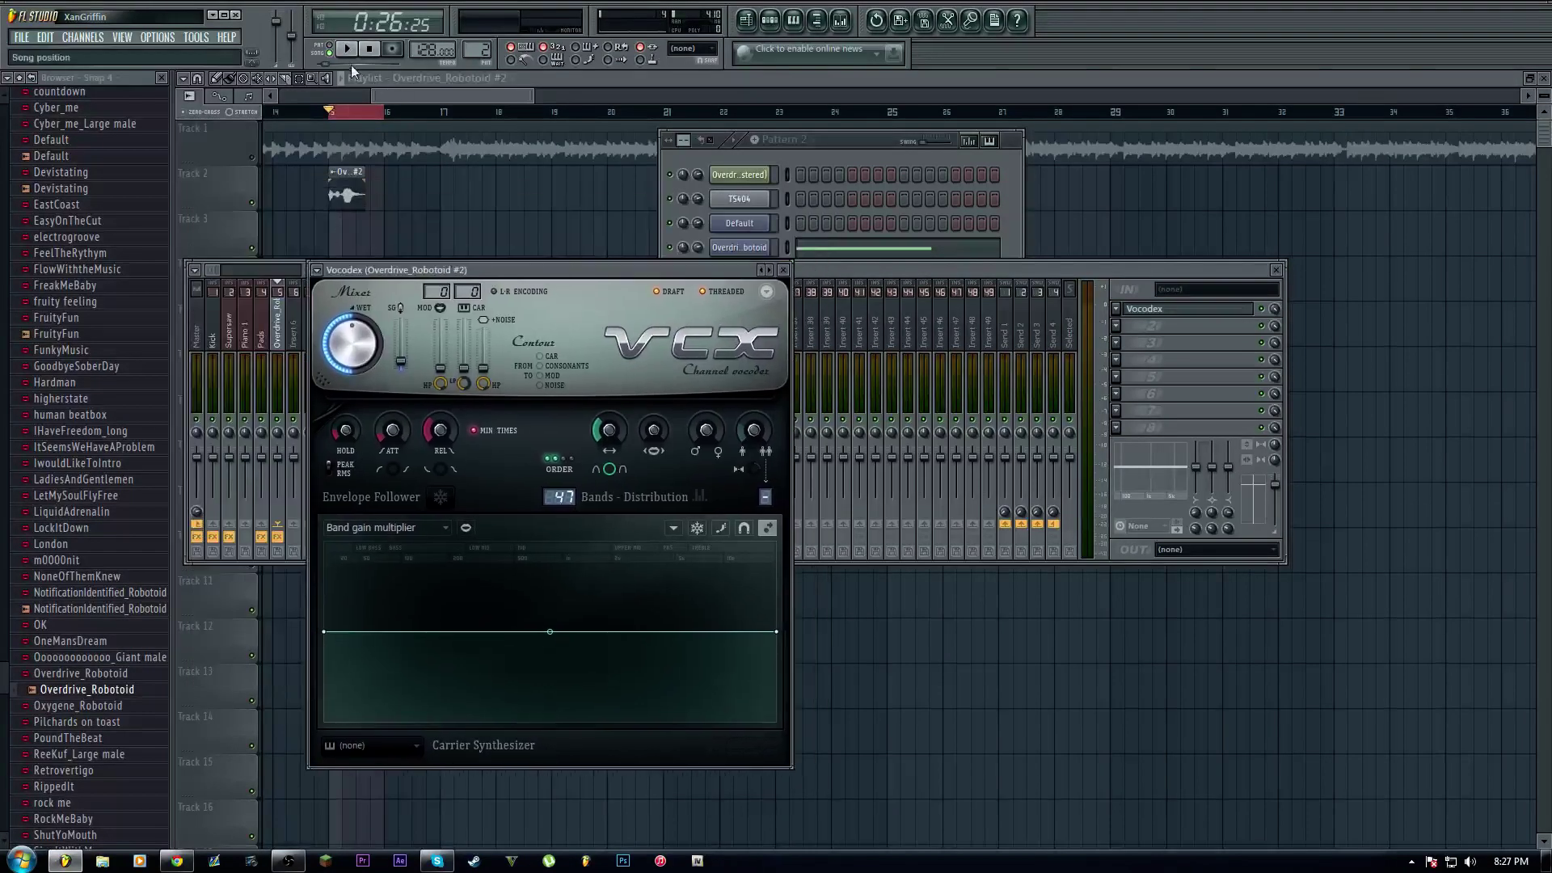
Set Vocodex's band width to maximum with the lowest filter order, slightly raise the modulator bandwidth and use 19 bands
{"action": "key", "text": "space"}
{"action": "left_click_drag", "start_coordinate": [609, 430], "coordinate": [609, 368]}
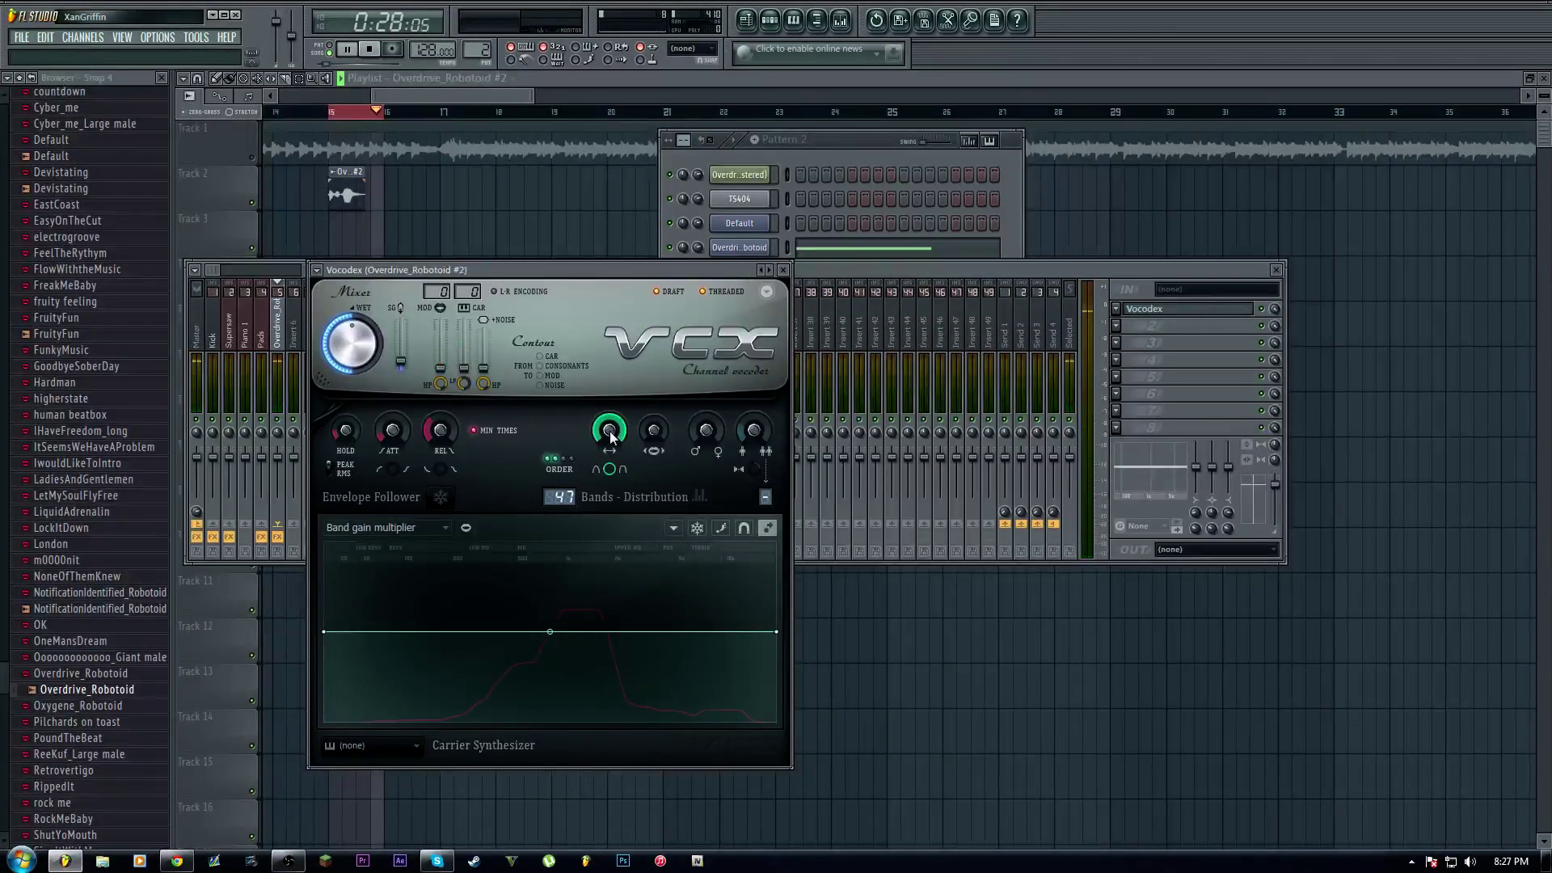
{"action": "left_click", "coordinate": [548, 460]}
{"action": "left_click_drag", "start_coordinate": [653, 432], "coordinate": [653, 402]}
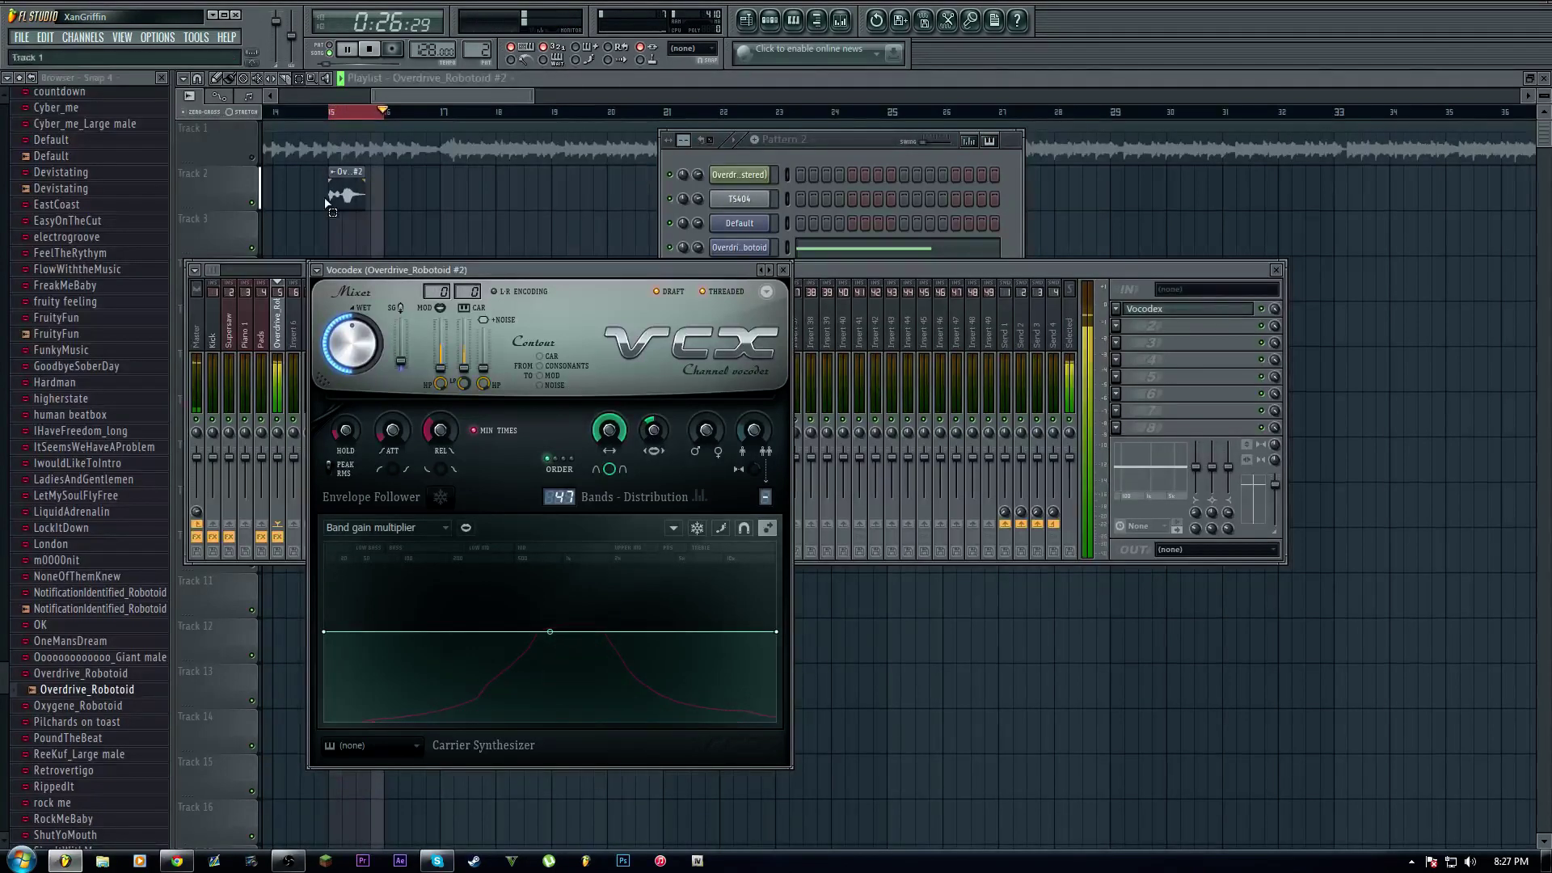
{"action": "left_click", "coordinate": [369, 50]}
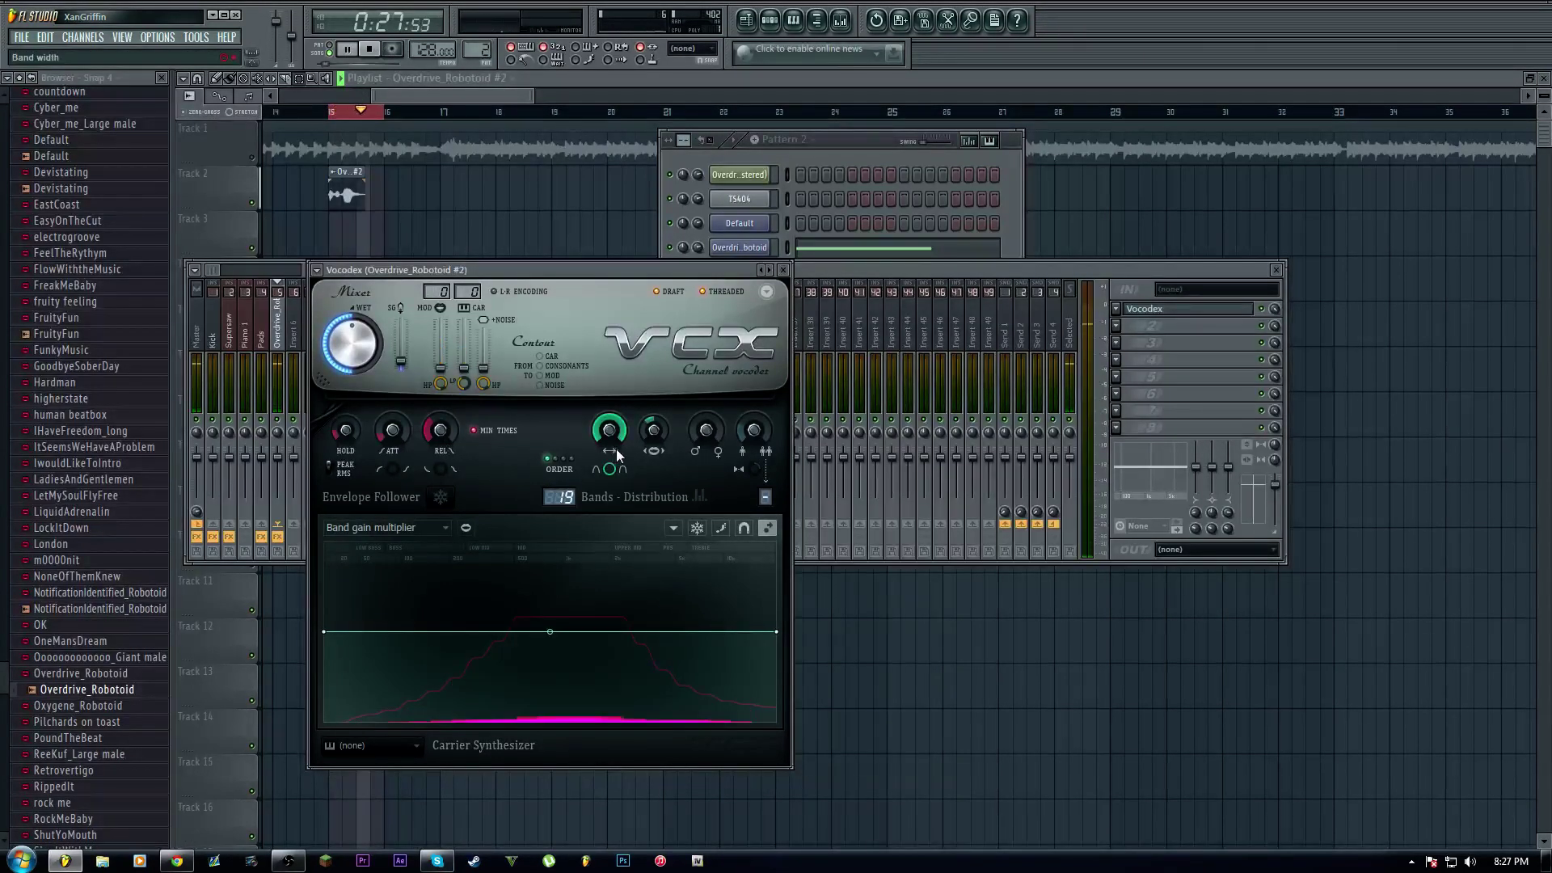
Keep Vocodex's band width at maximum, raise the modulator bandwidth further and shift the formants down toward the male side
{"action": "left_click_drag", "start_coordinate": [616, 442], "coordinate": [620, 372]}
{"action": "left_click_drag", "start_coordinate": [653, 430], "coordinate": [700, 368]}
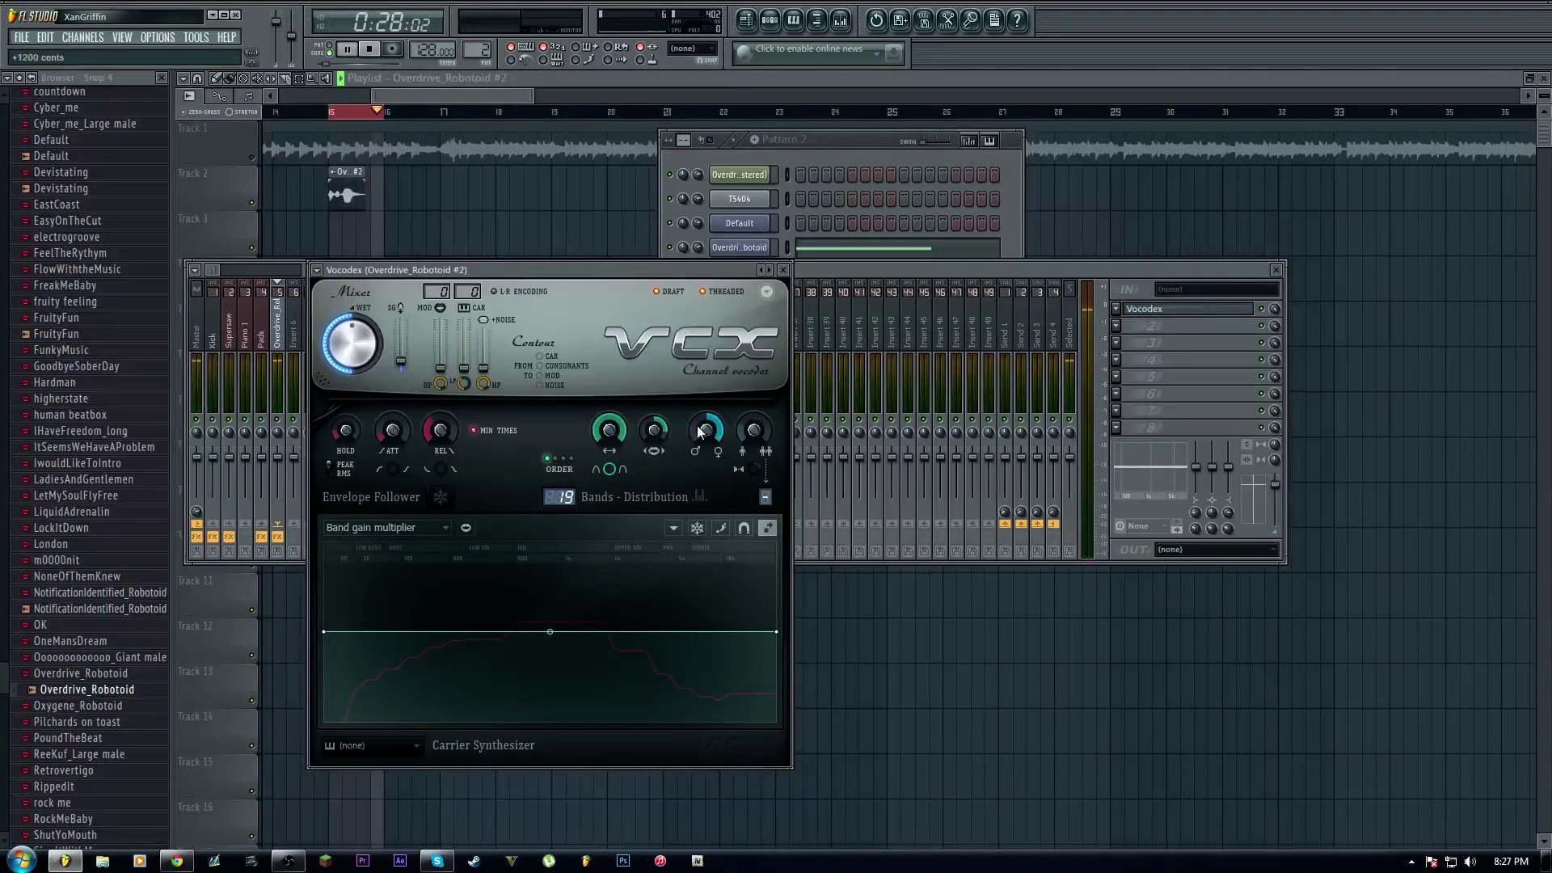
{"action": "left_click_drag", "start_coordinate": [700, 432], "coordinate": [655, 465]}
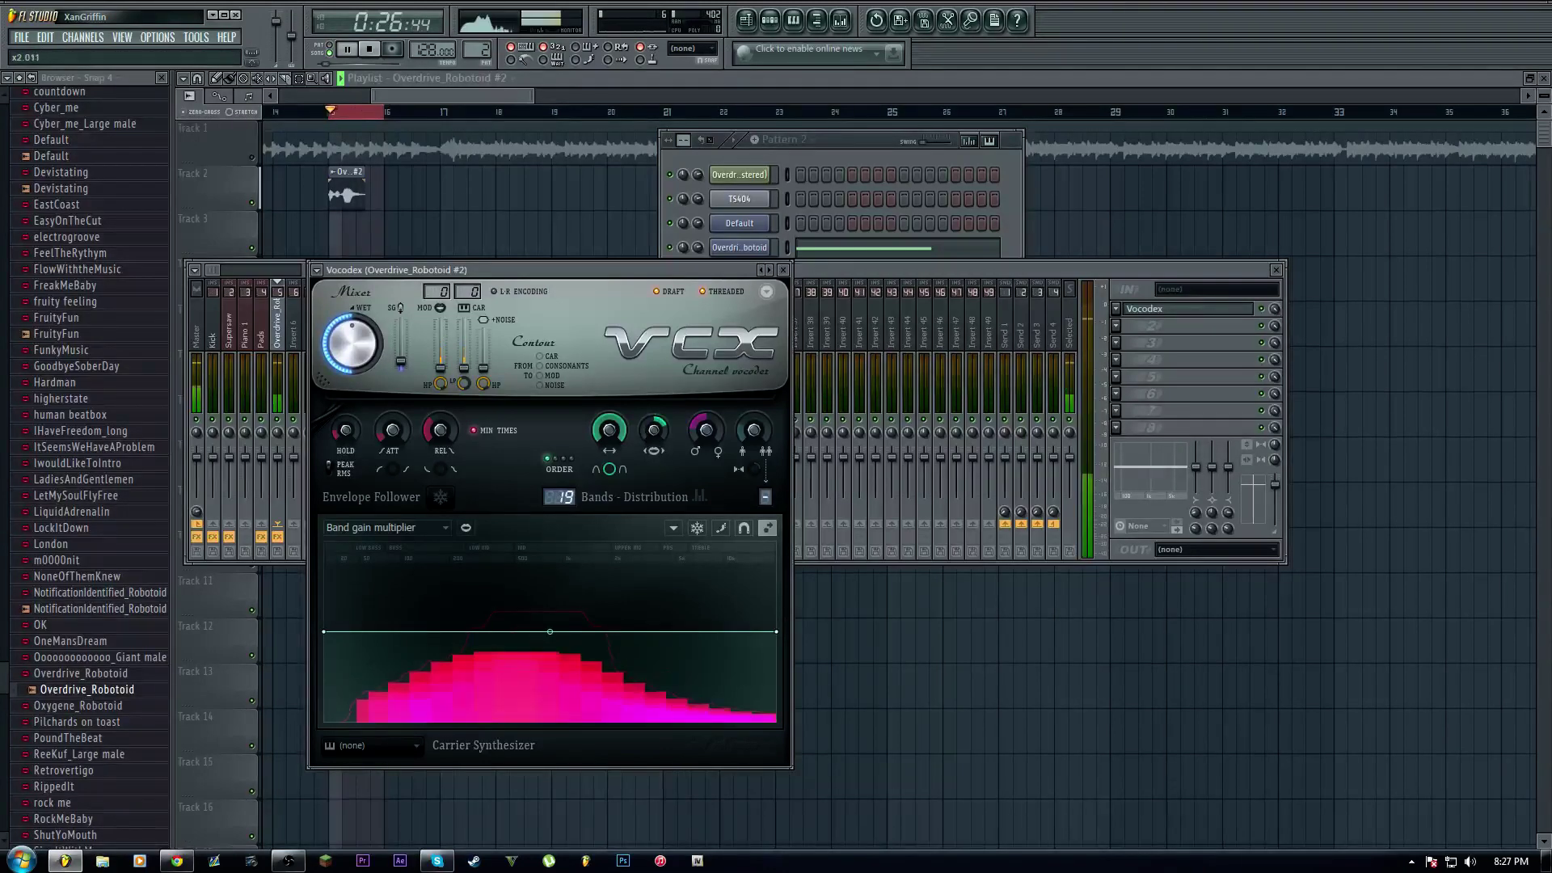
Lengthen the envelope follower's hold, keep the minimum safe times enabled and try freezing the envelope
{"action": "left_click_drag", "start_coordinate": [392, 430], "coordinate": [390, 434]}
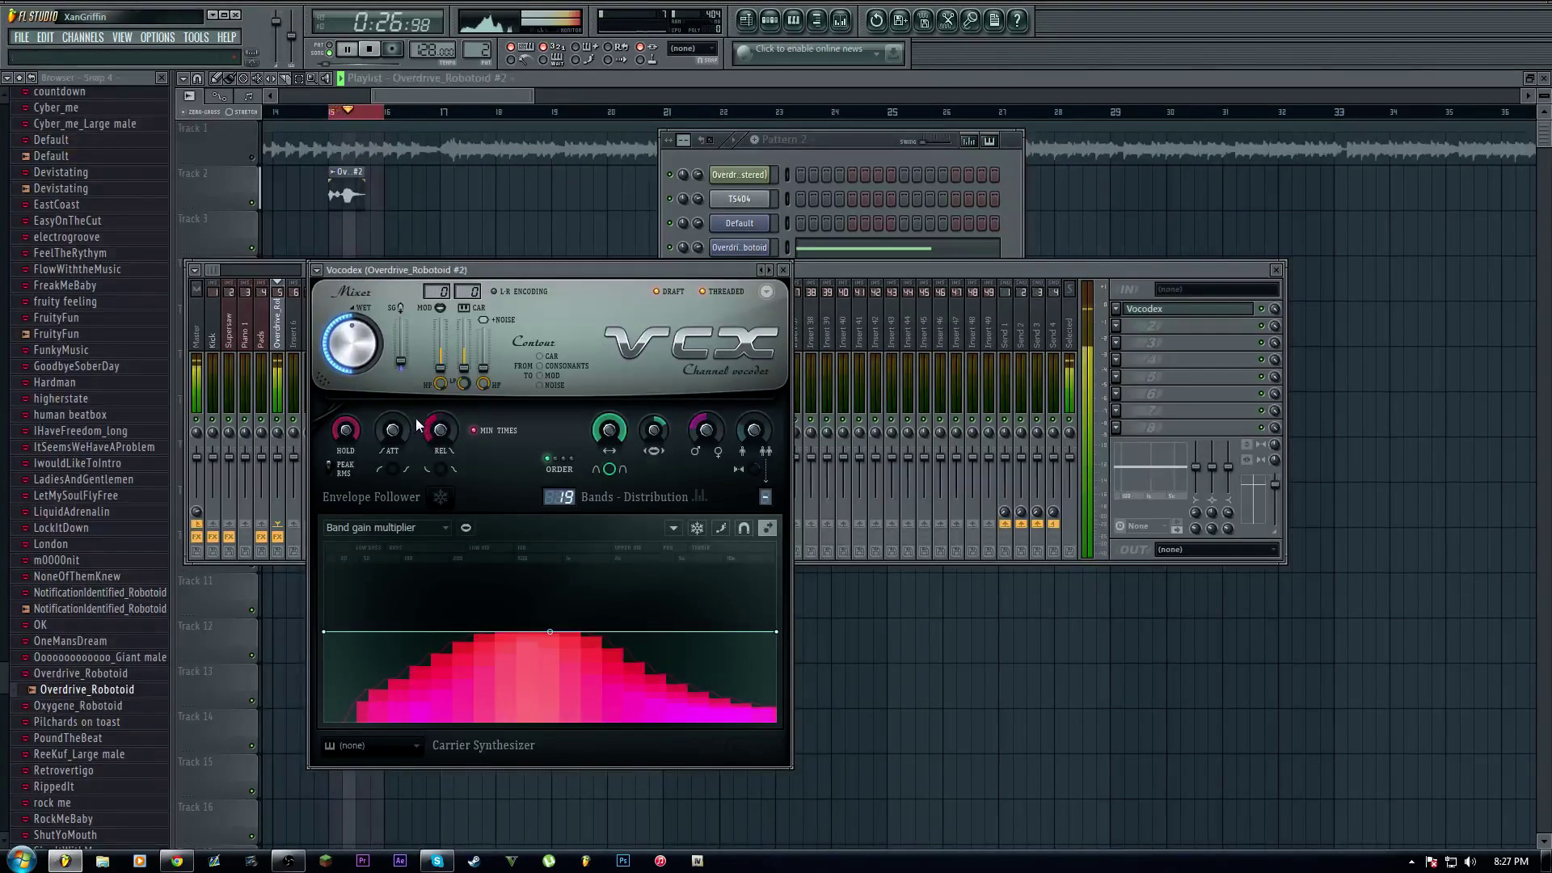
{"action": "left_click", "coordinate": [489, 440]}
{"action": "left_click", "coordinate": [440, 499]}
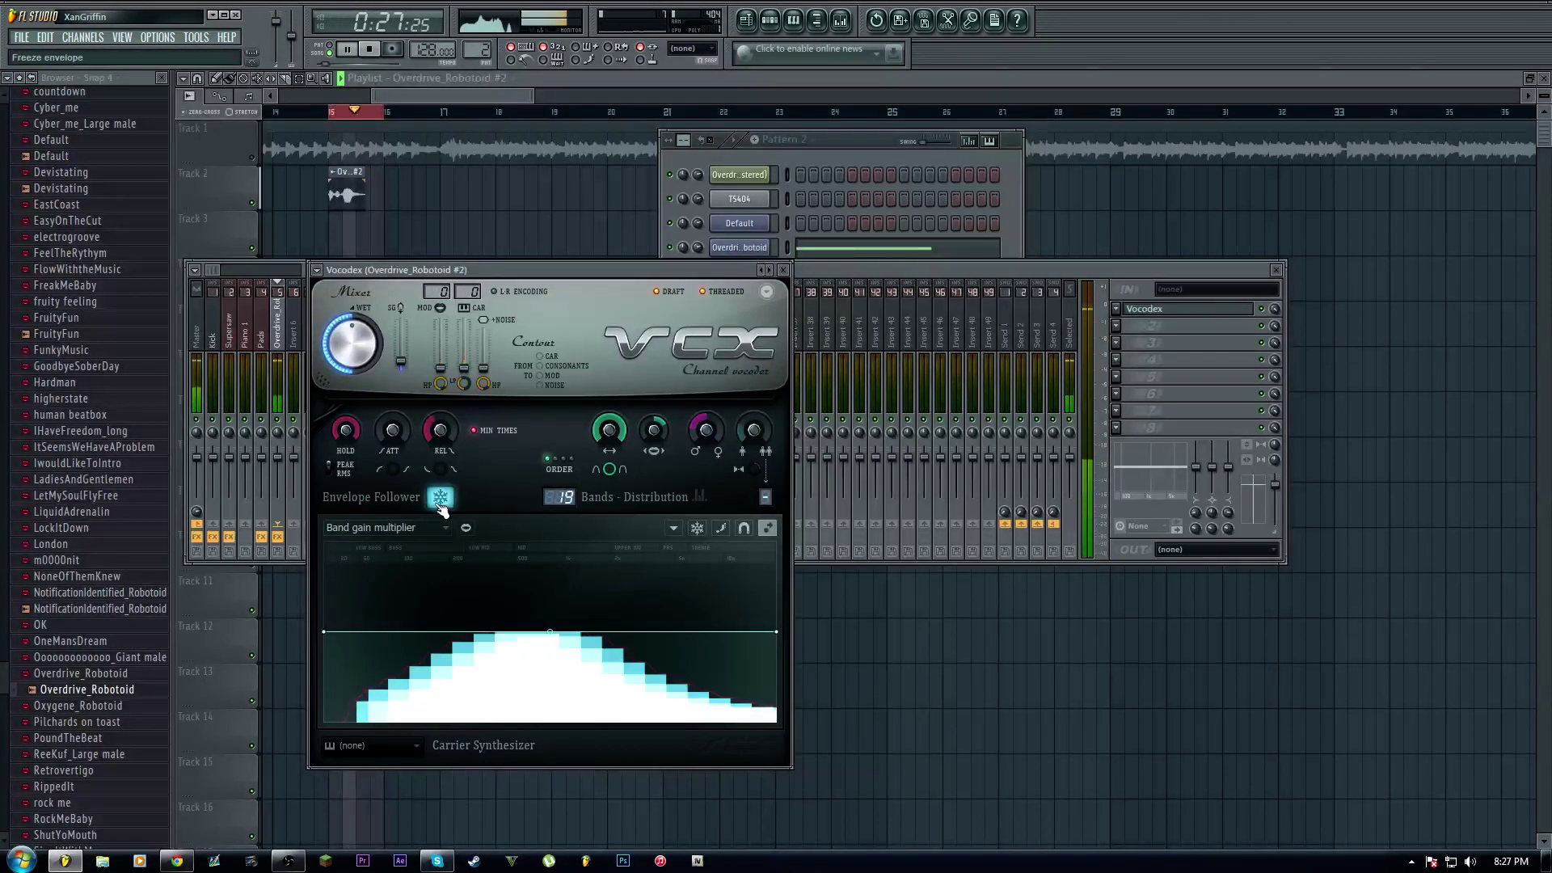
{"action": "left_click", "coordinate": [438, 503]}
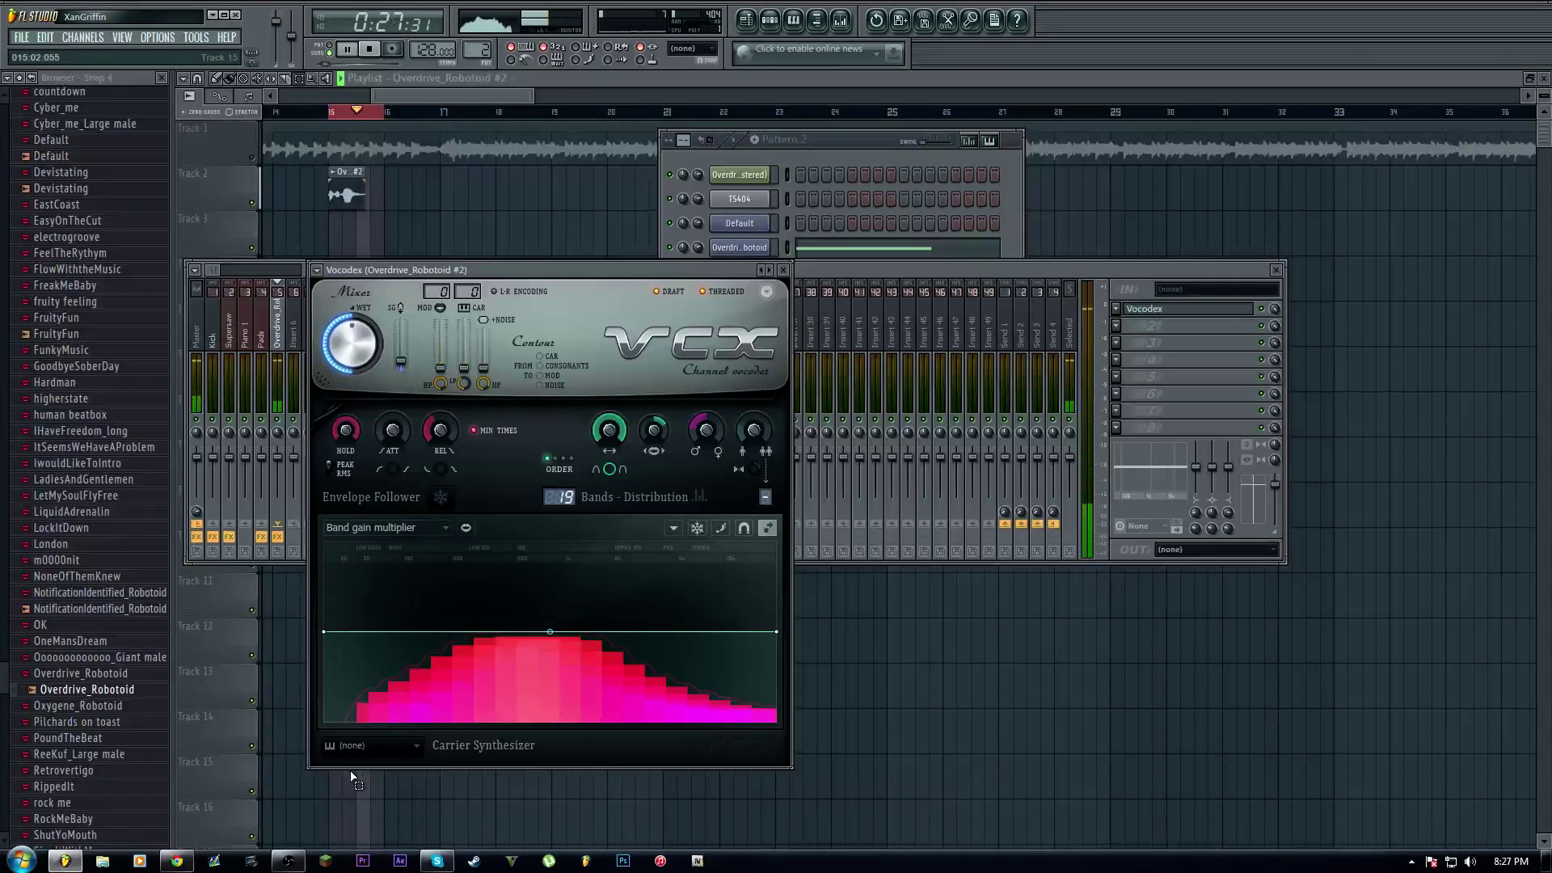
Try the Bright tone in Vocodex's carrier synthesizer, then return the carrier to none
{"action": "left_click", "coordinate": [359, 745]}
{"action": "left_click", "coordinate": [389, 762]}
{"action": "left_click", "coordinate": [388, 749]}
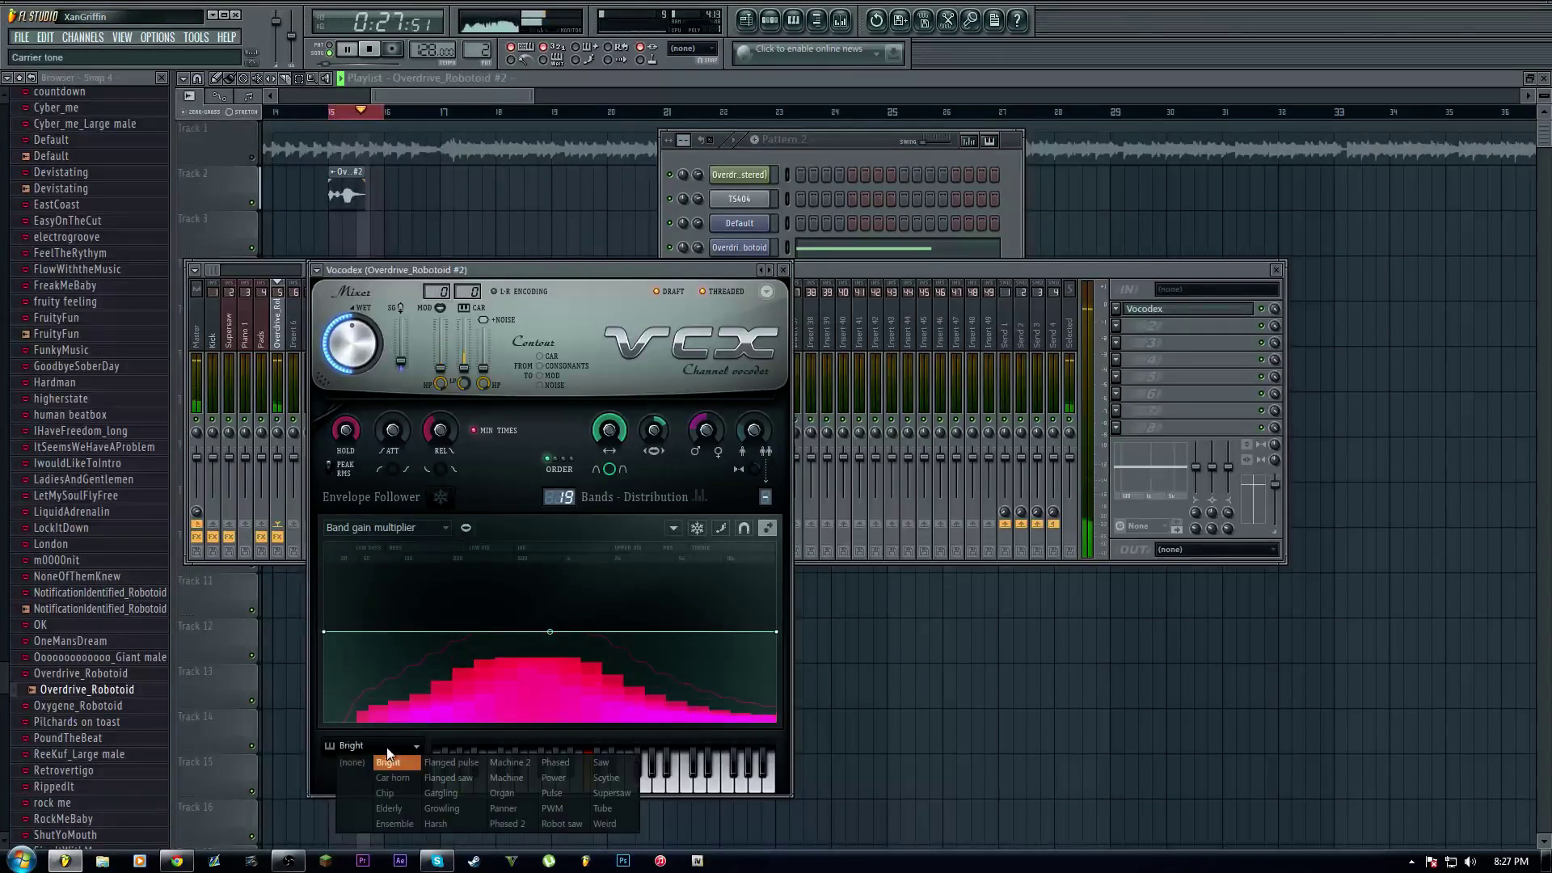
{"action": "left_click", "coordinate": [390, 750]}
{"action": "left_click", "coordinate": [390, 743]}
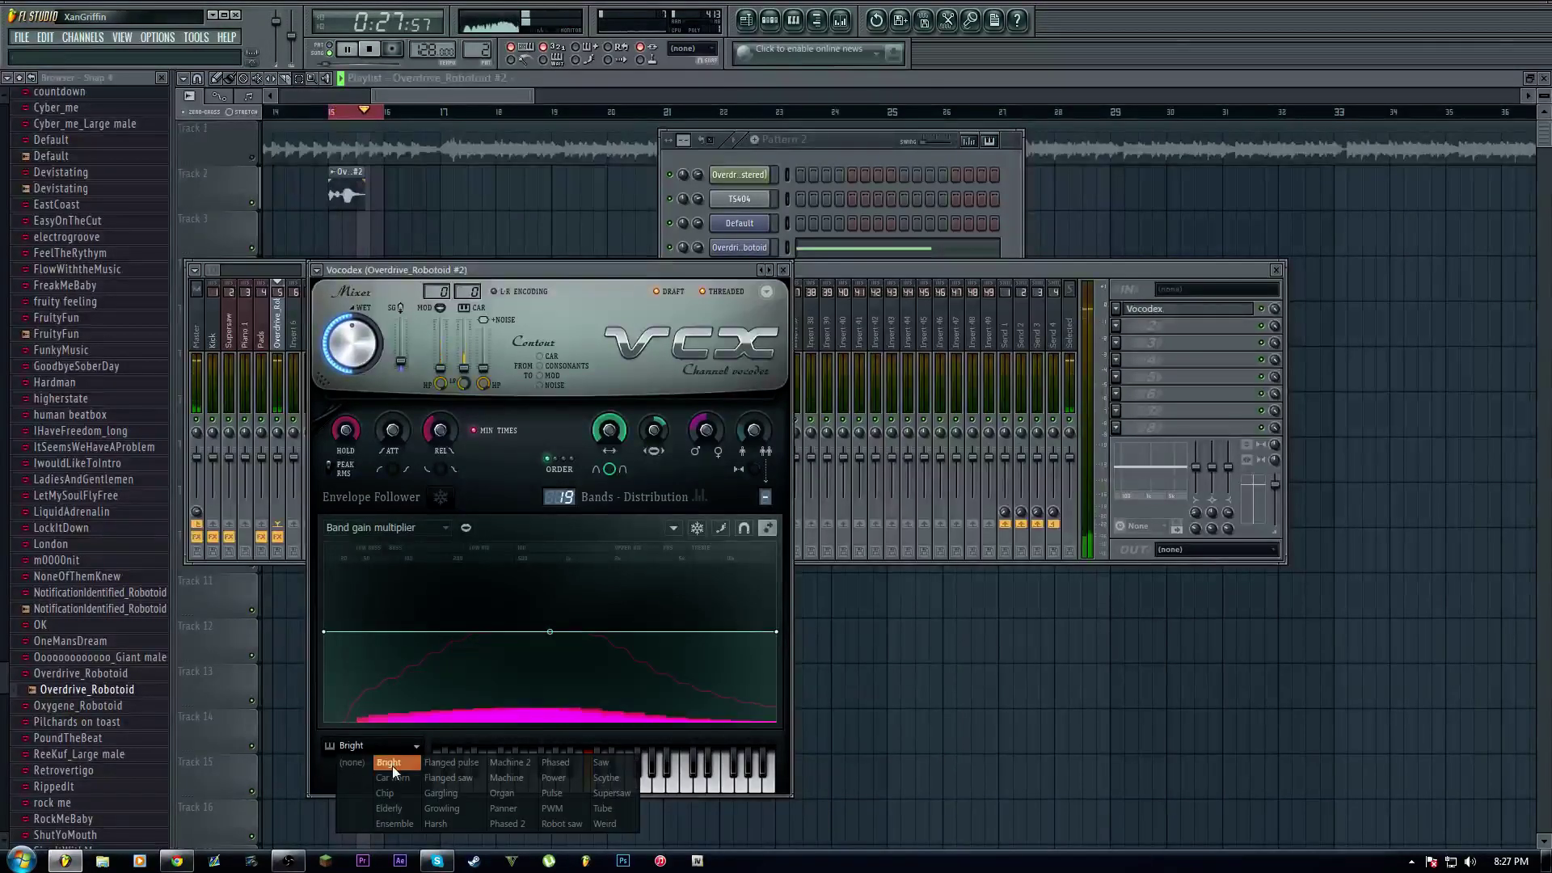
{"action": "left_click", "coordinate": [363, 763]}
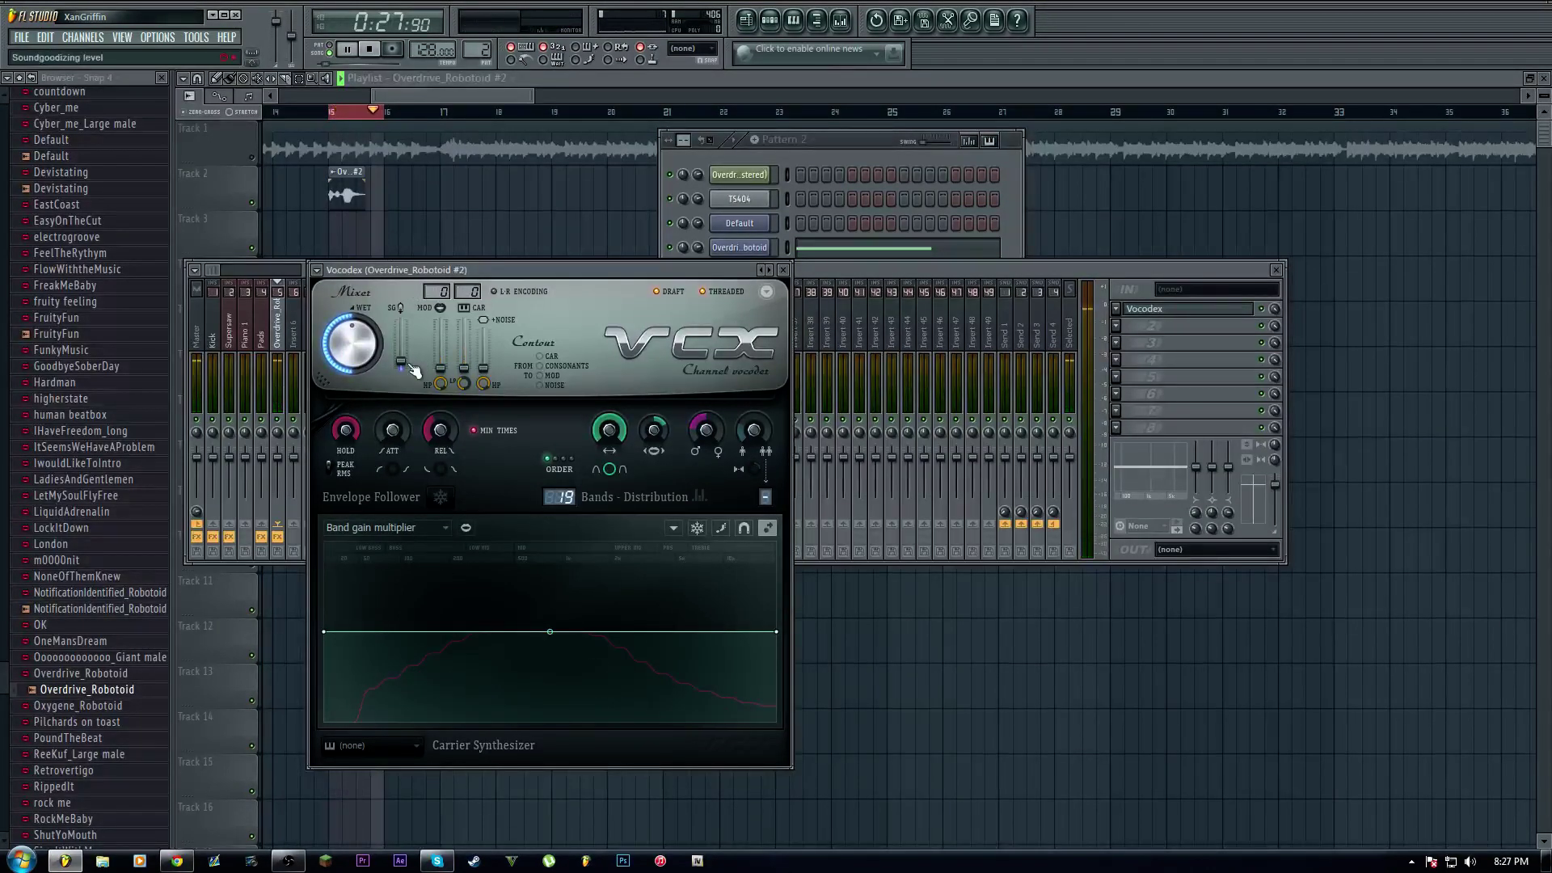
Raise Vocodex's Soundgoodizing level, restore the full band shape, stop playback and close the Vocodex window
{"action": "left_click_drag", "start_coordinate": [411, 366], "coordinate": [474, 368]}
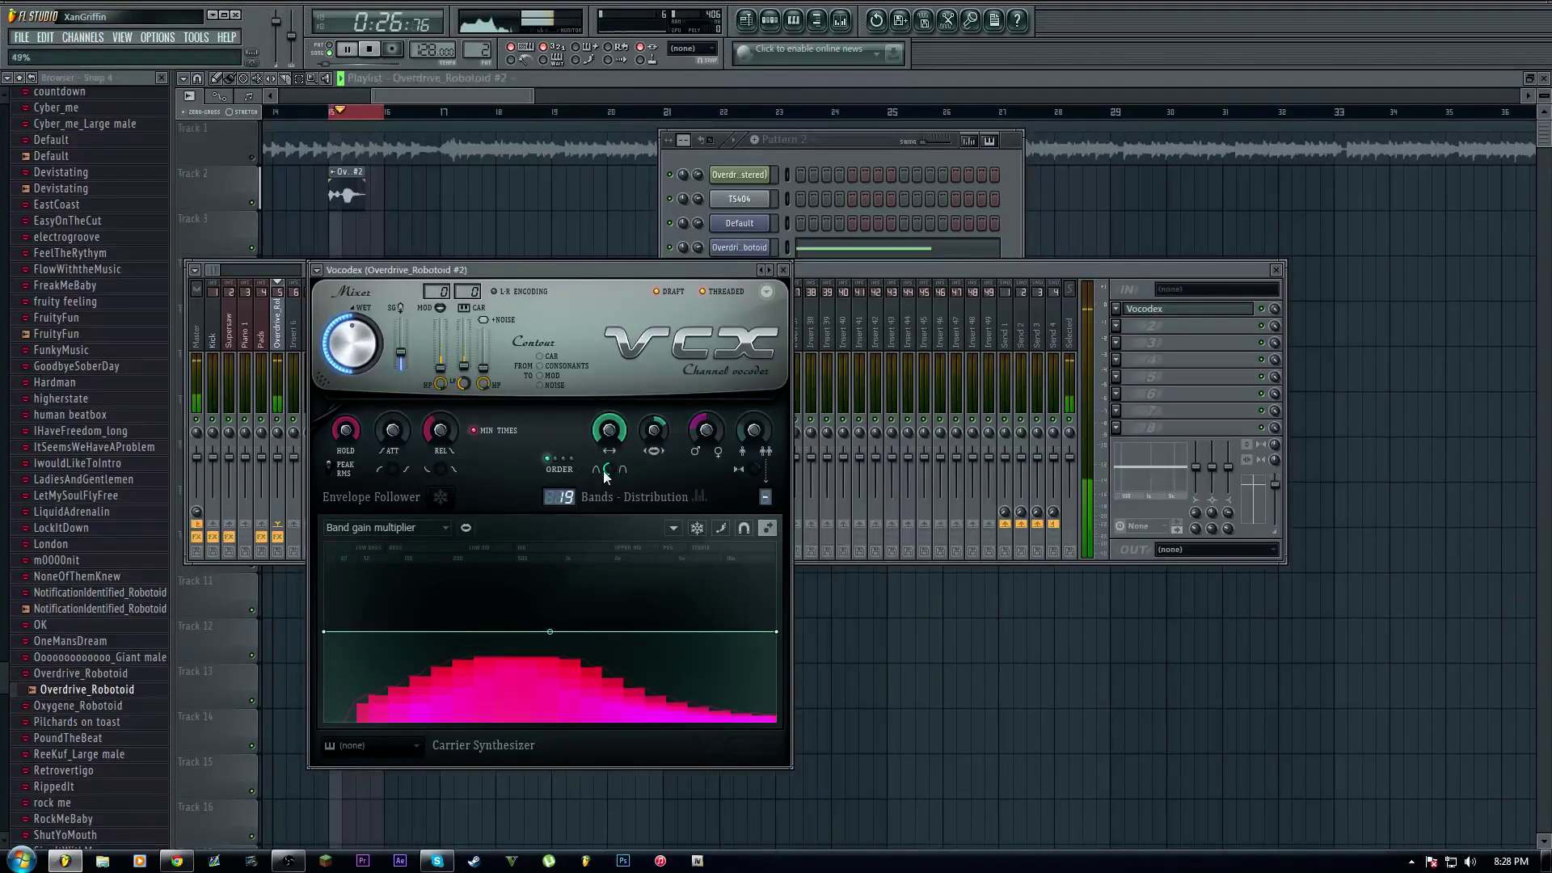
{"action": "left_click_drag", "start_coordinate": [606, 471], "coordinate": [606, 440]}
{"action": "left_click", "coordinate": [369, 50]}
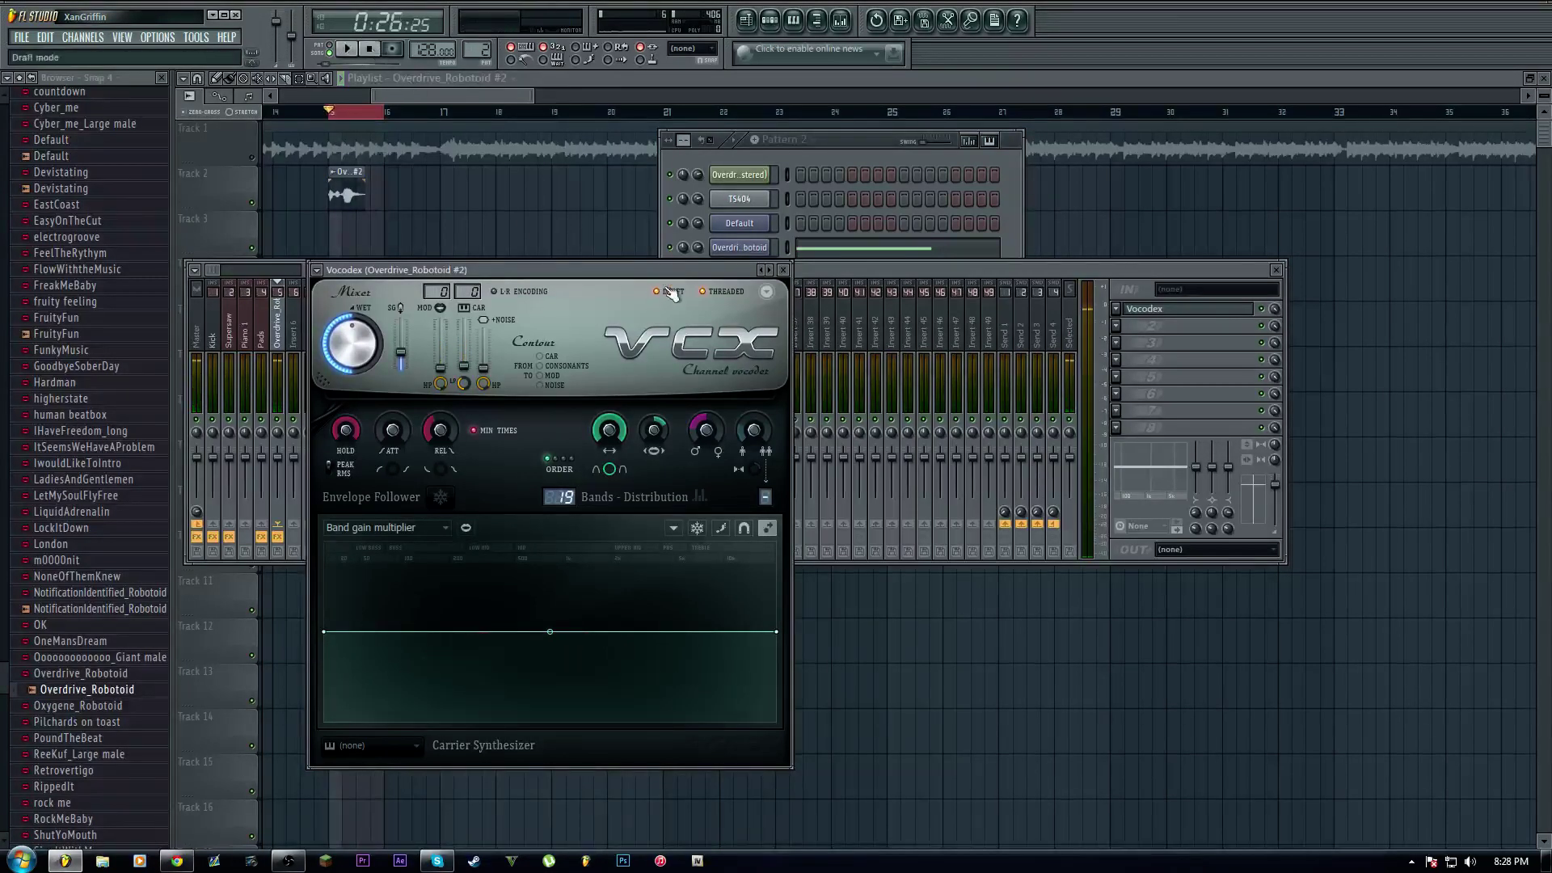
{"action": "left_click", "coordinate": [791, 280]}
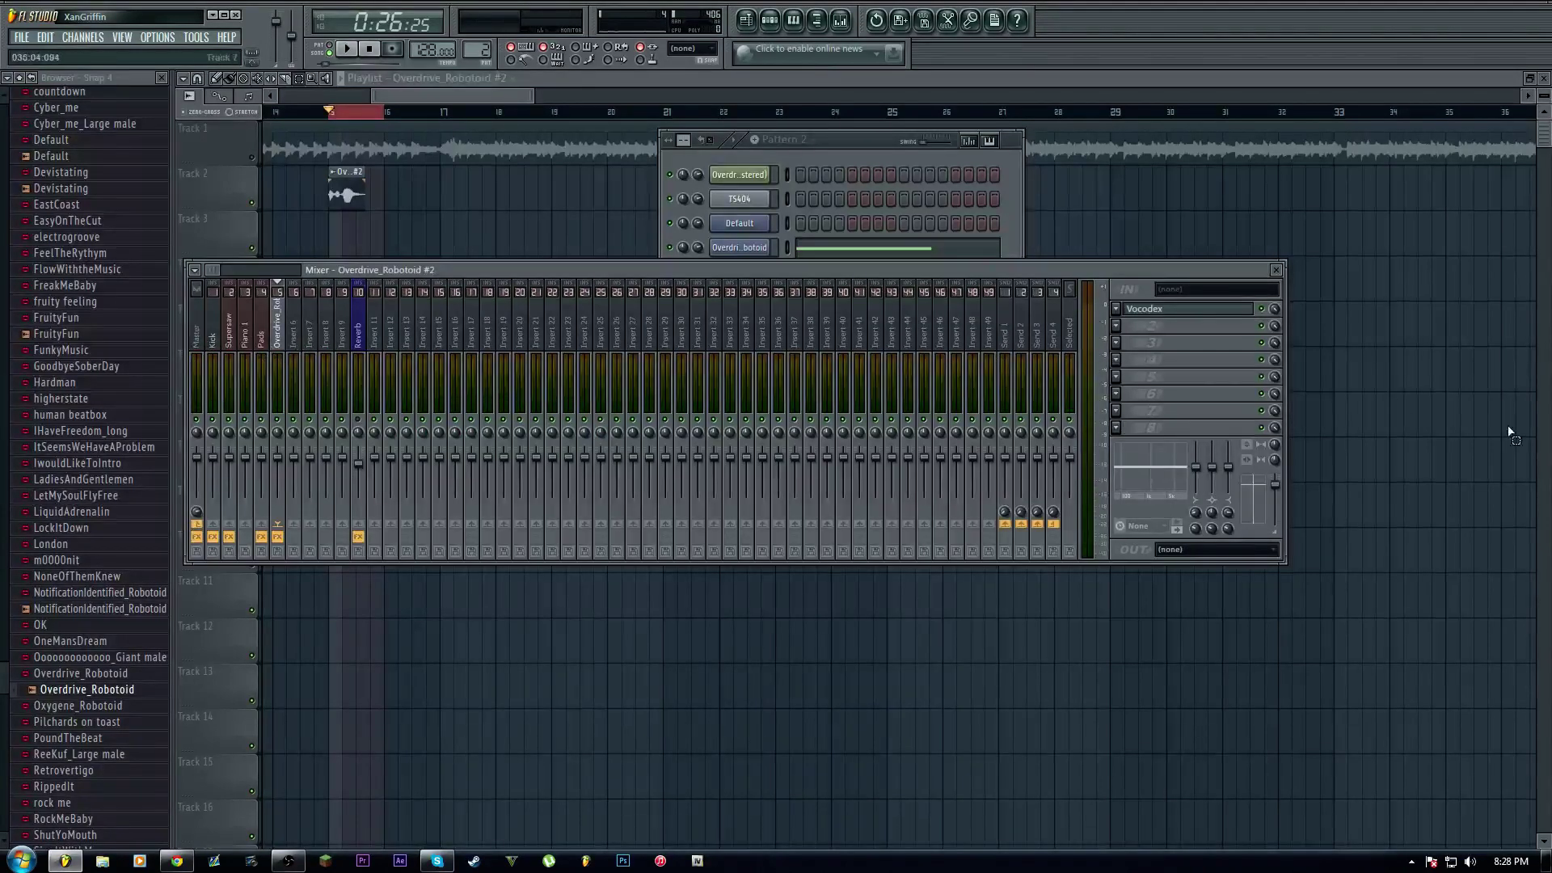
Load Soundgoodizer into the last effect slot of the Overdrive_Robotoid #2 mixer track
{"action": "left_click", "coordinate": [1120, 439]}
{"action": "mouse_move", "coordinate": [1148, 445]}
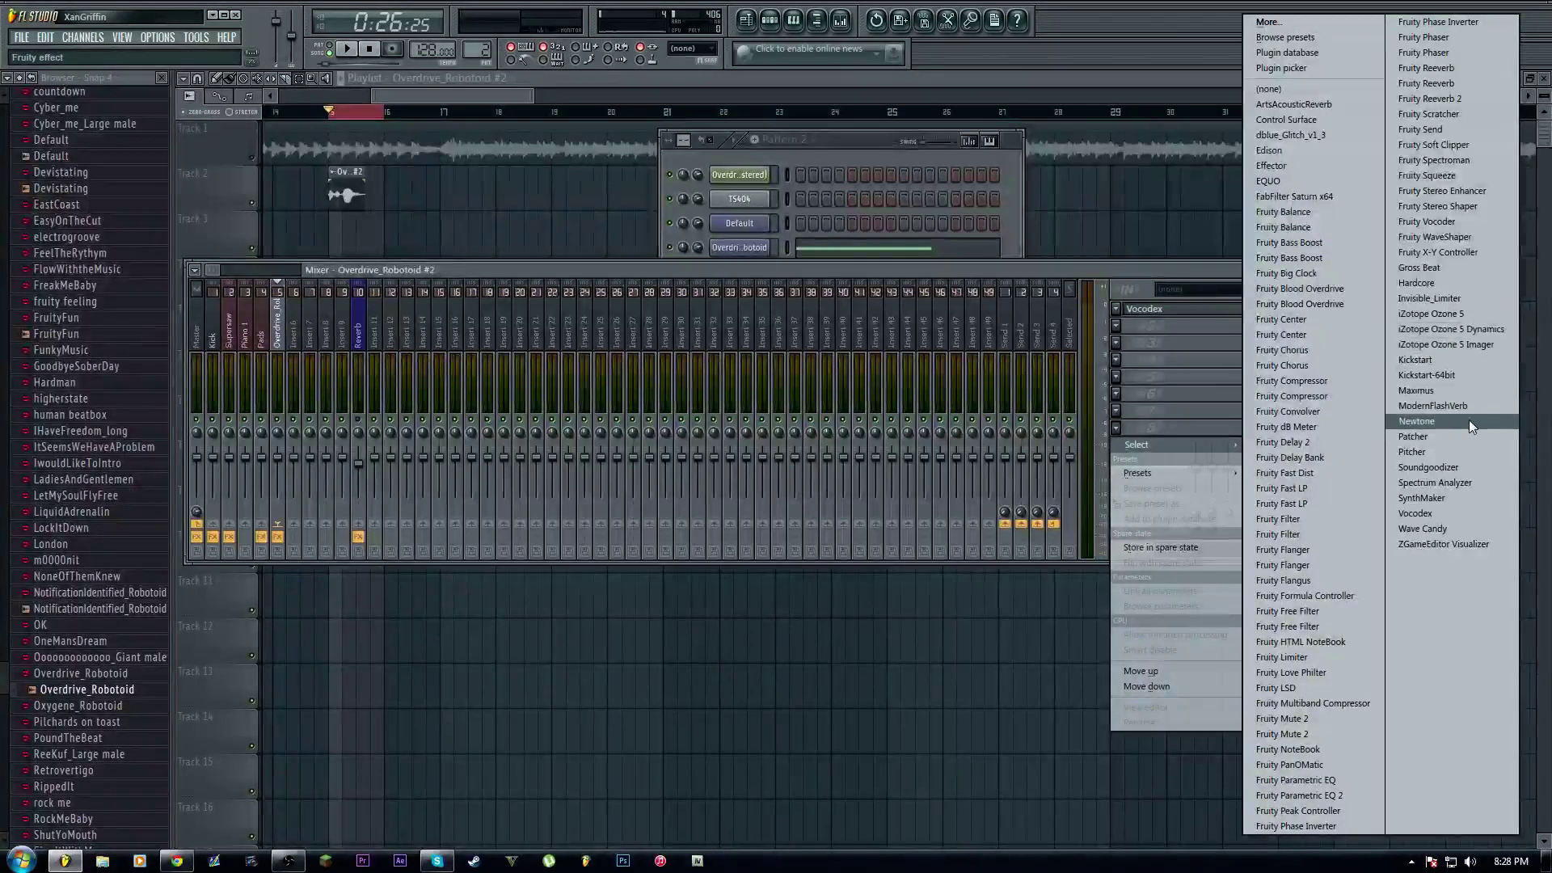
{"action": "left_click", "coordinate": [1428, 467]}
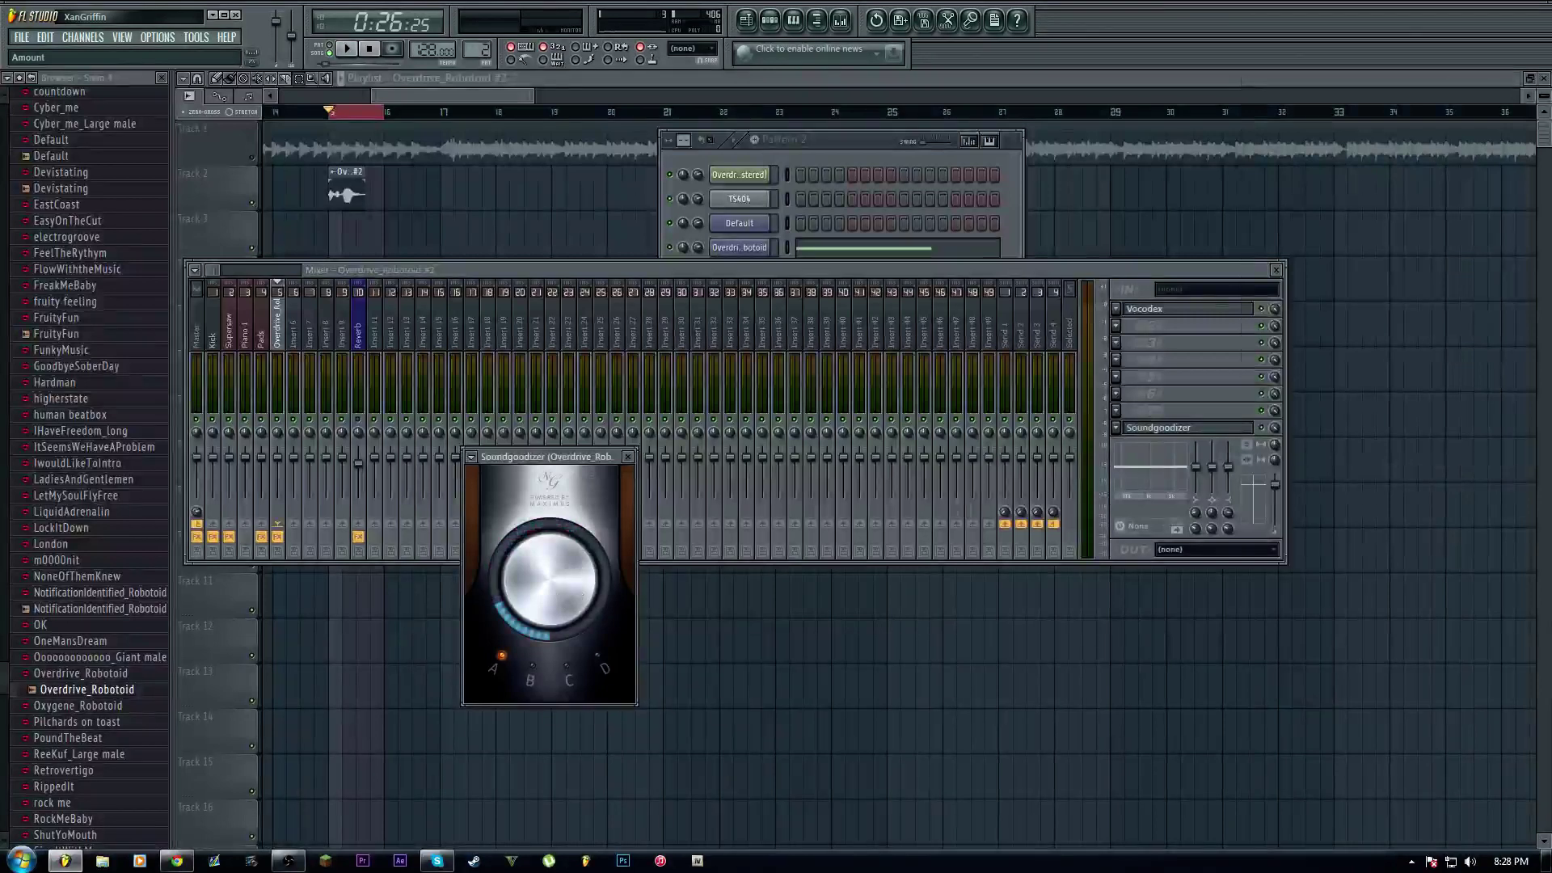
Play the loop, switch Soundgoodizer to mode C, close its window and stop playback
{"action": "left_click", "coordinate": [350, 49]}
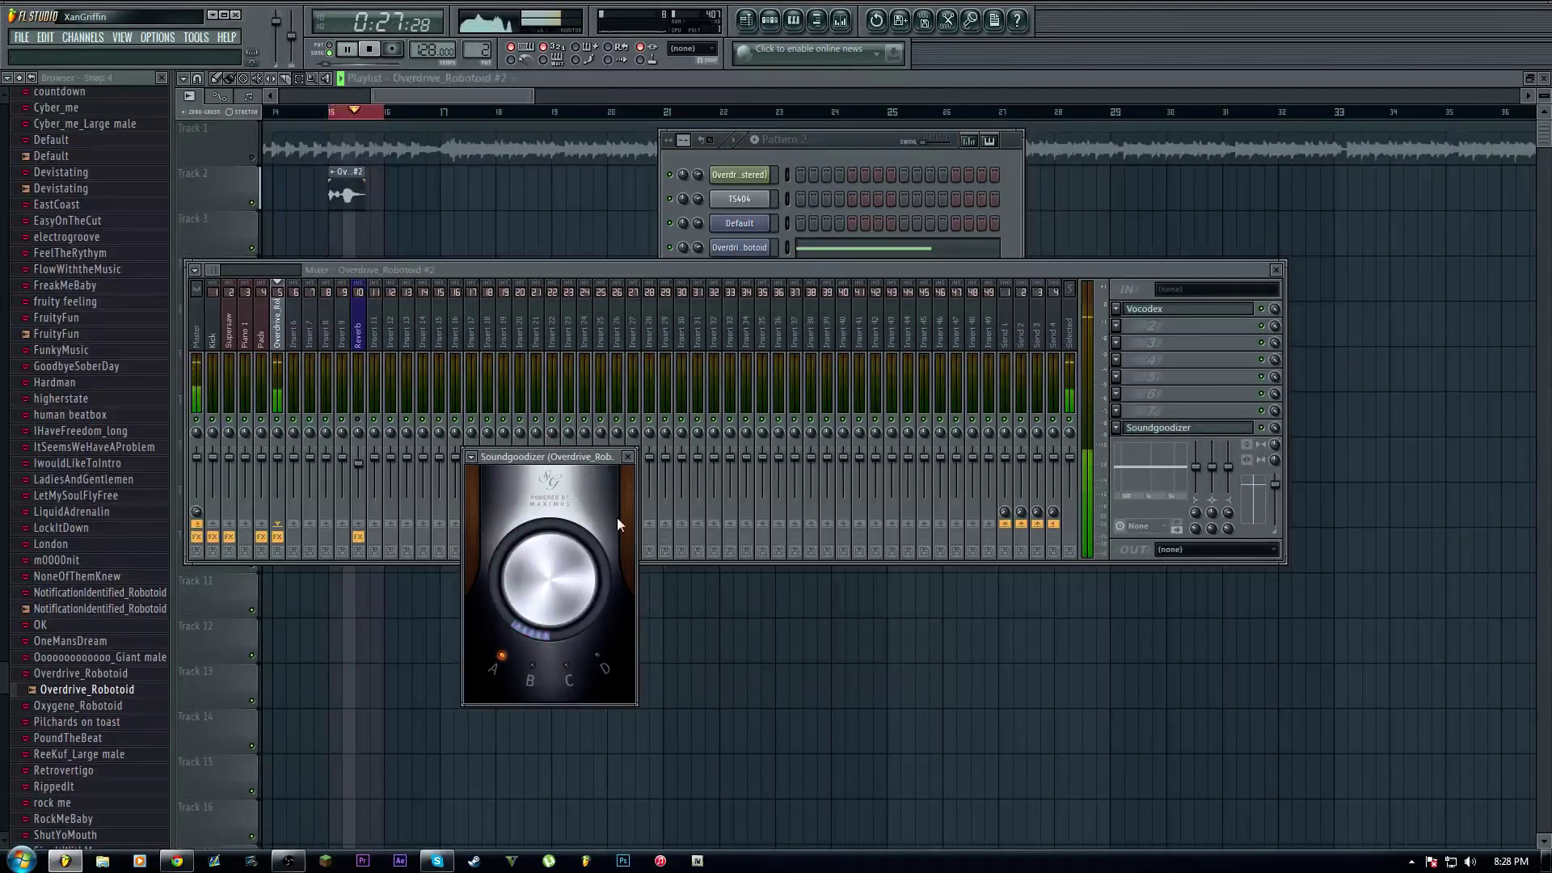
{"action": "left_click", "coordinate": [568, 664]}
{"action": "left_click", "coordinate": [571, 661]}
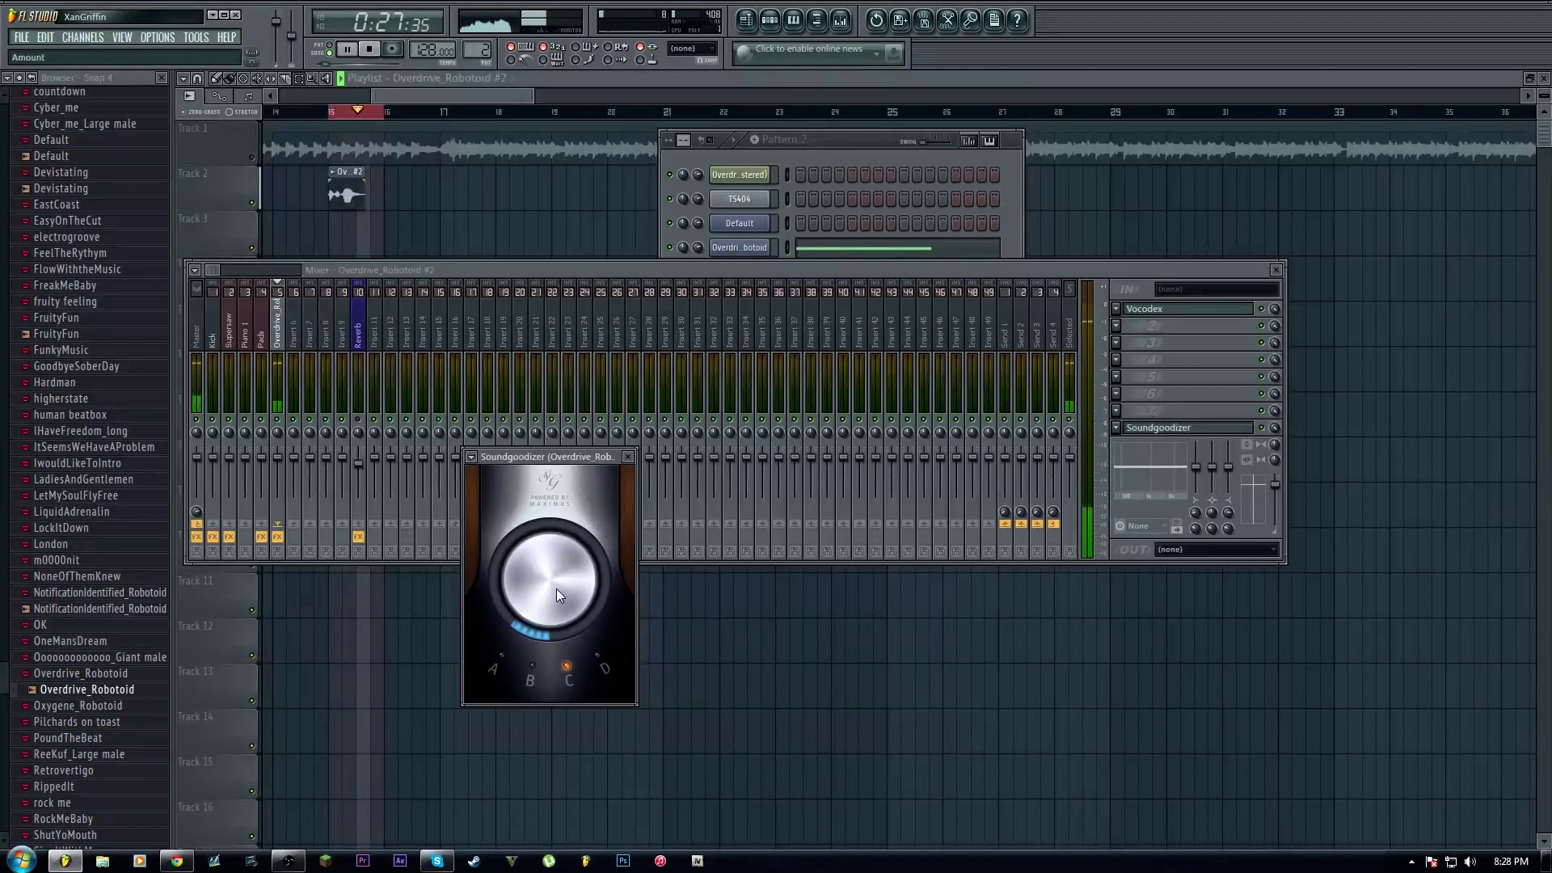
{"action": "left_click", "coordinate": [628, 456]}
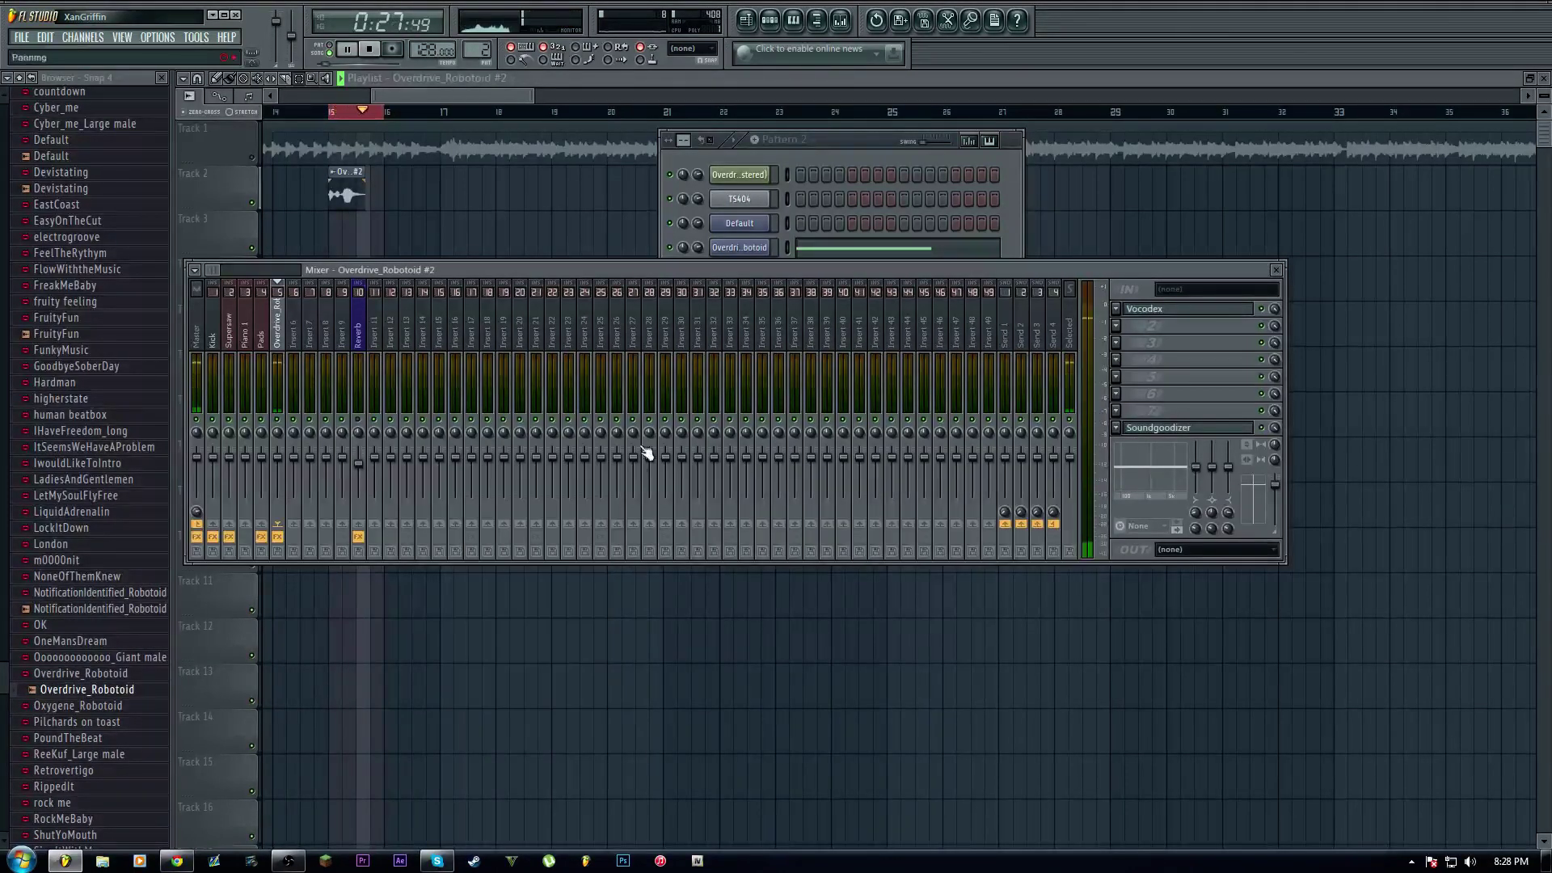
{"action": "key", "text": "space"}
Load Fruity Parametric EQ 2 into slot 7 of the vocal's mixer track and bring the playlist forward
{"action": "left_click", "coordinate": [1122, 413]}
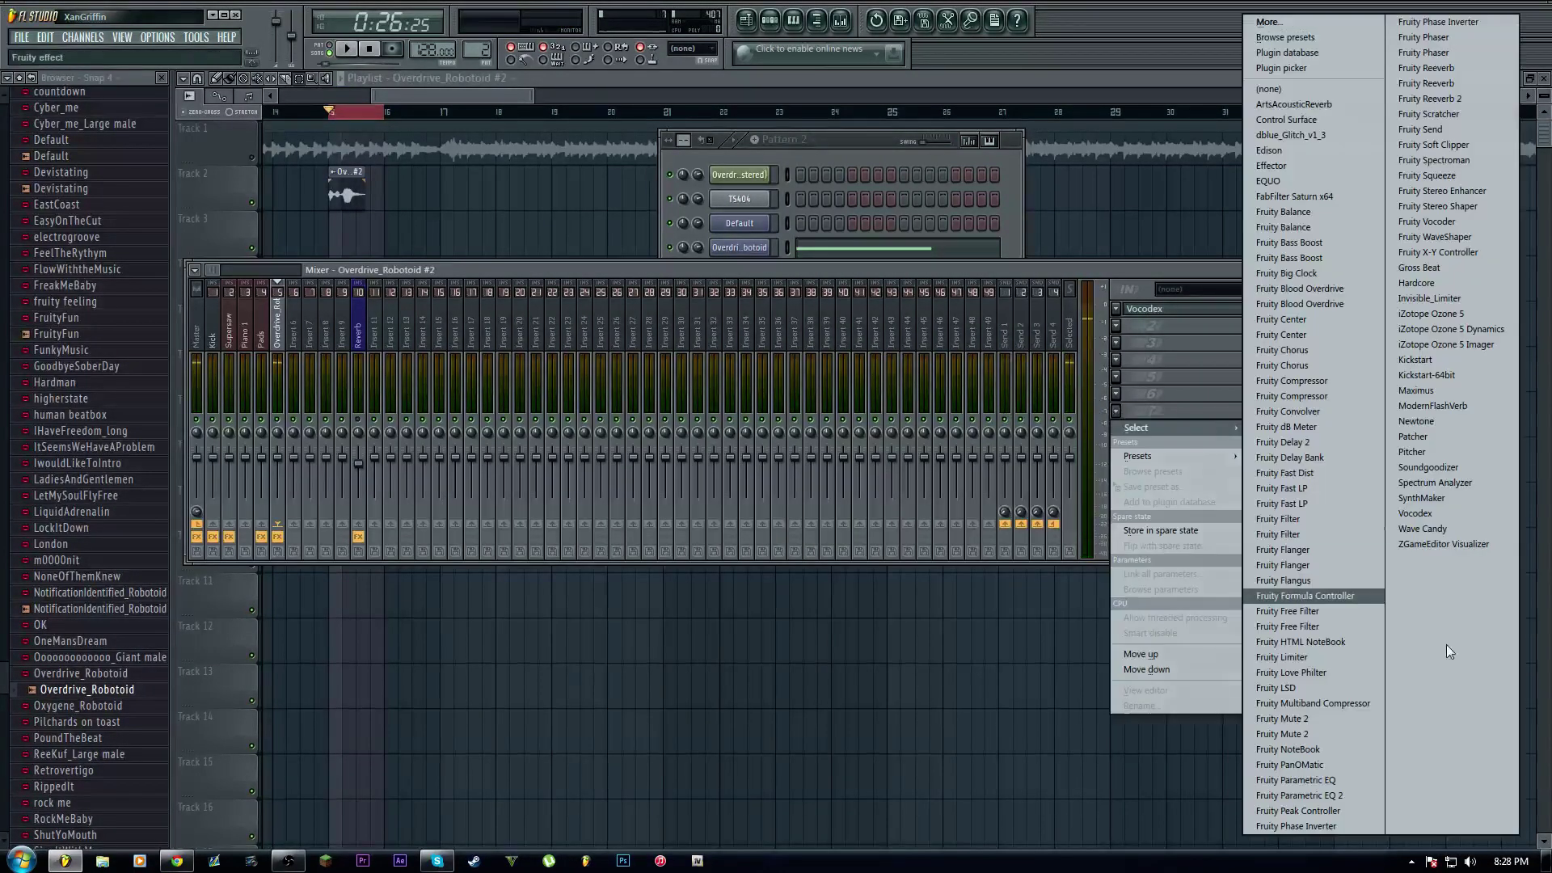
{"action": "left_click", "coordinate": [1301, 804]}
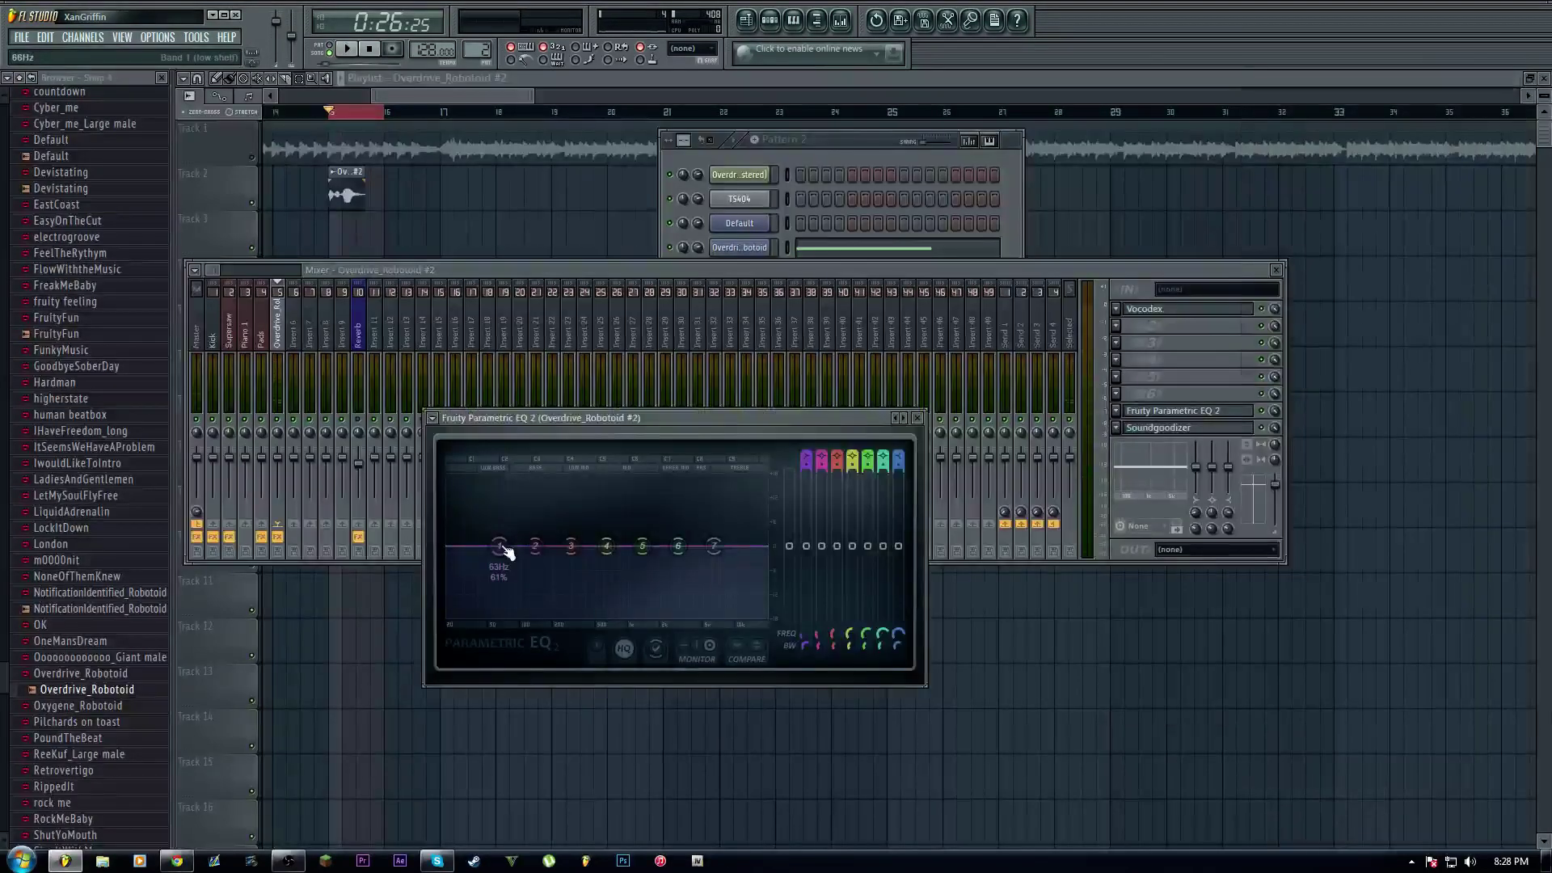
{"action": "left_click", "coordinate": [391, 80]}
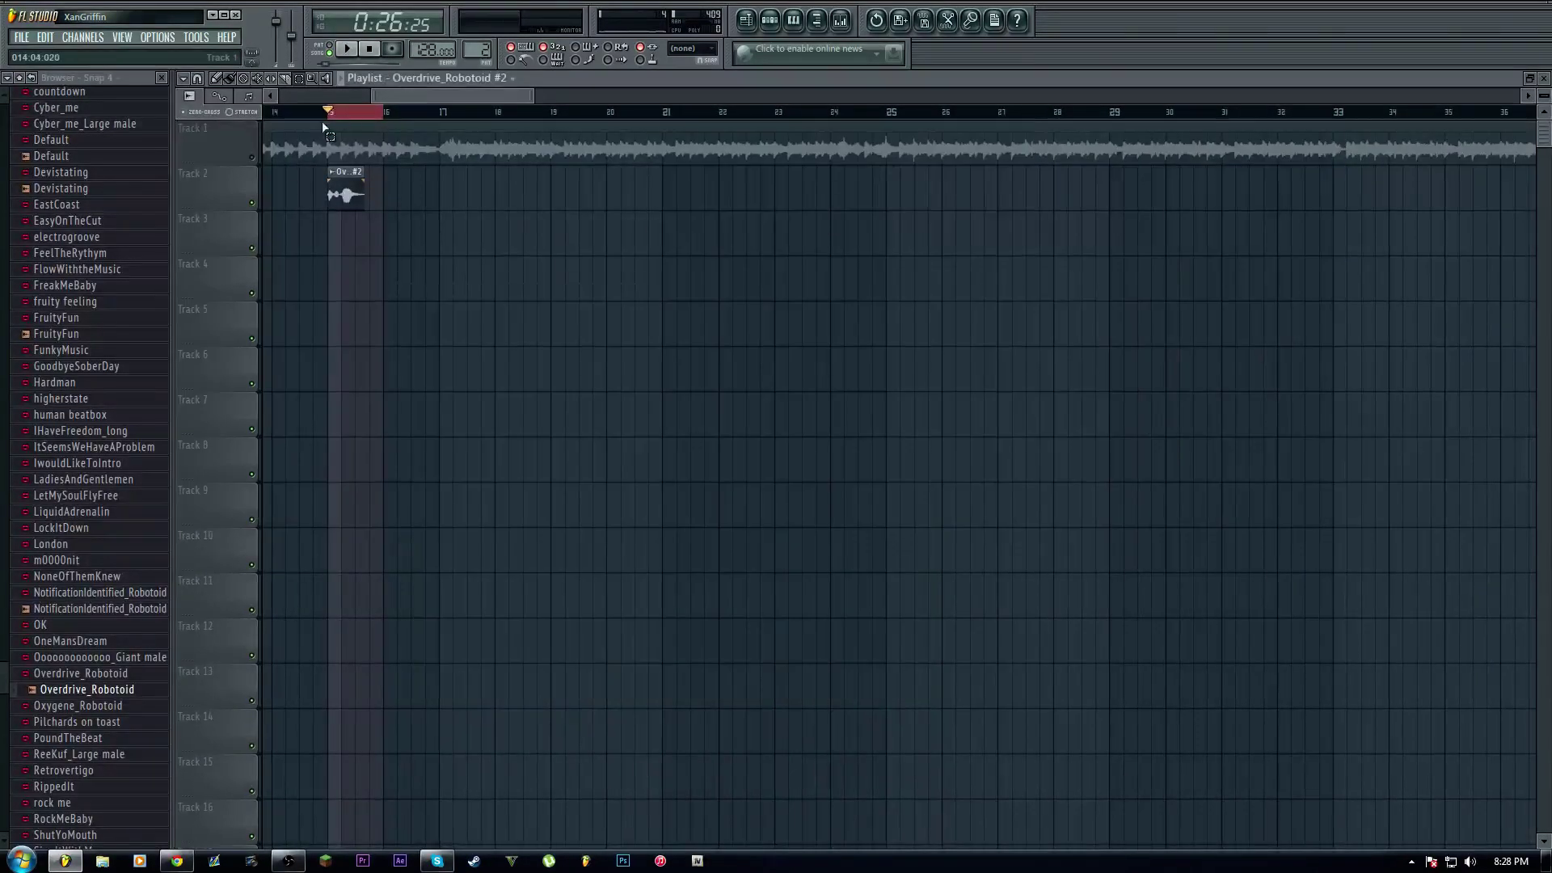
Listen to the backing track on its own from bar 16 into the drop, then reselect bar 15 as the loop range
{"action": "left_click", "coordinate": [317, 134]}
{"action": "left_click", "coordinate": [396, 114], "text": "ctrl"}
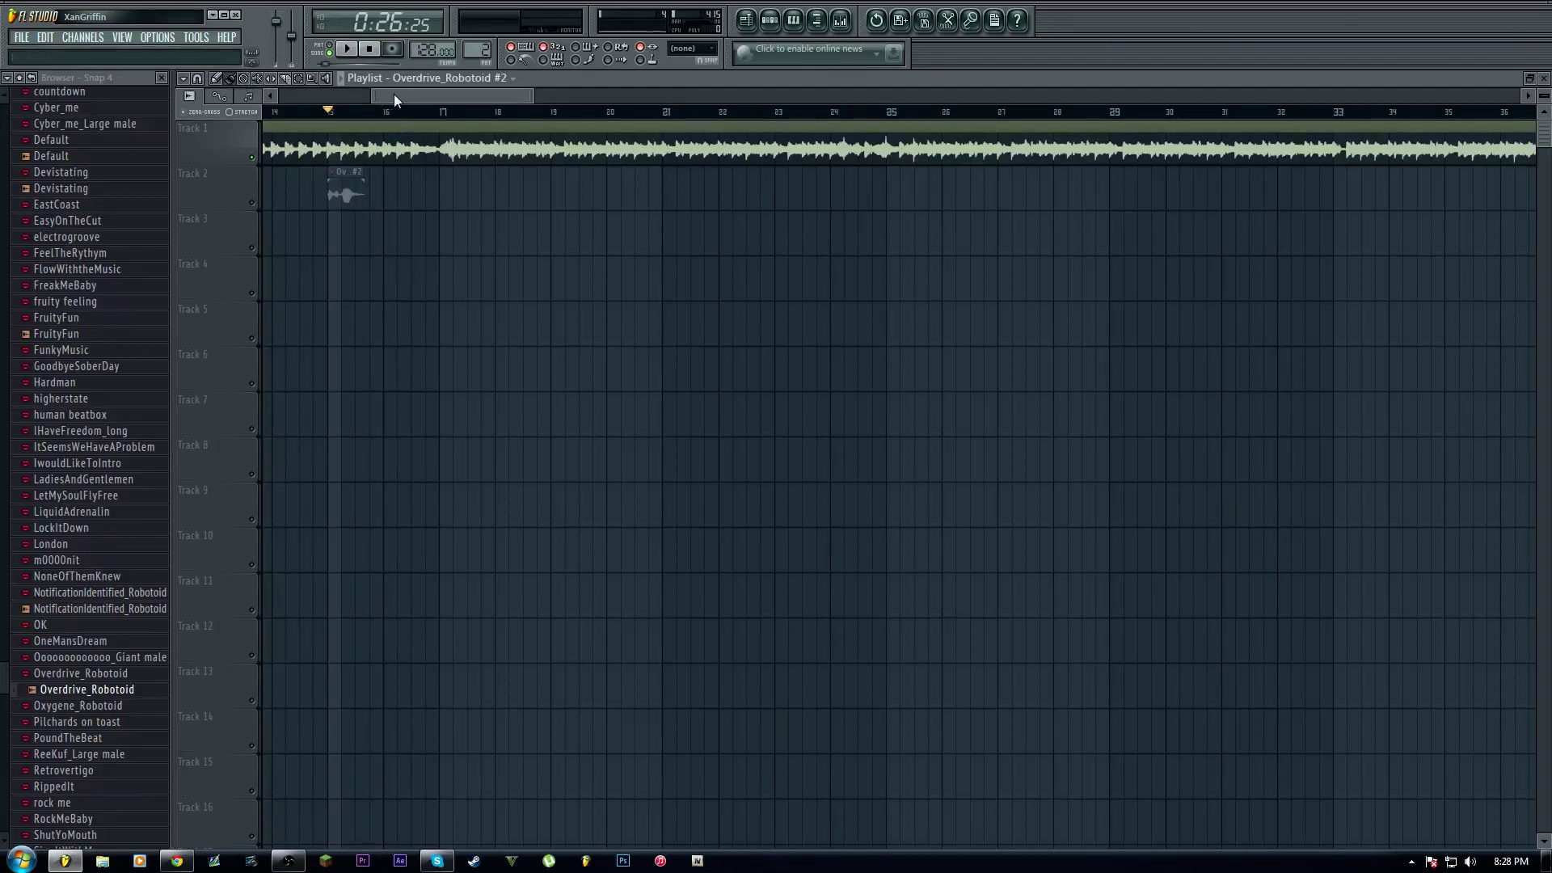
{"action": "left_click", "coordinate": [385, 112]}
{"action": "key", "text": "space"}
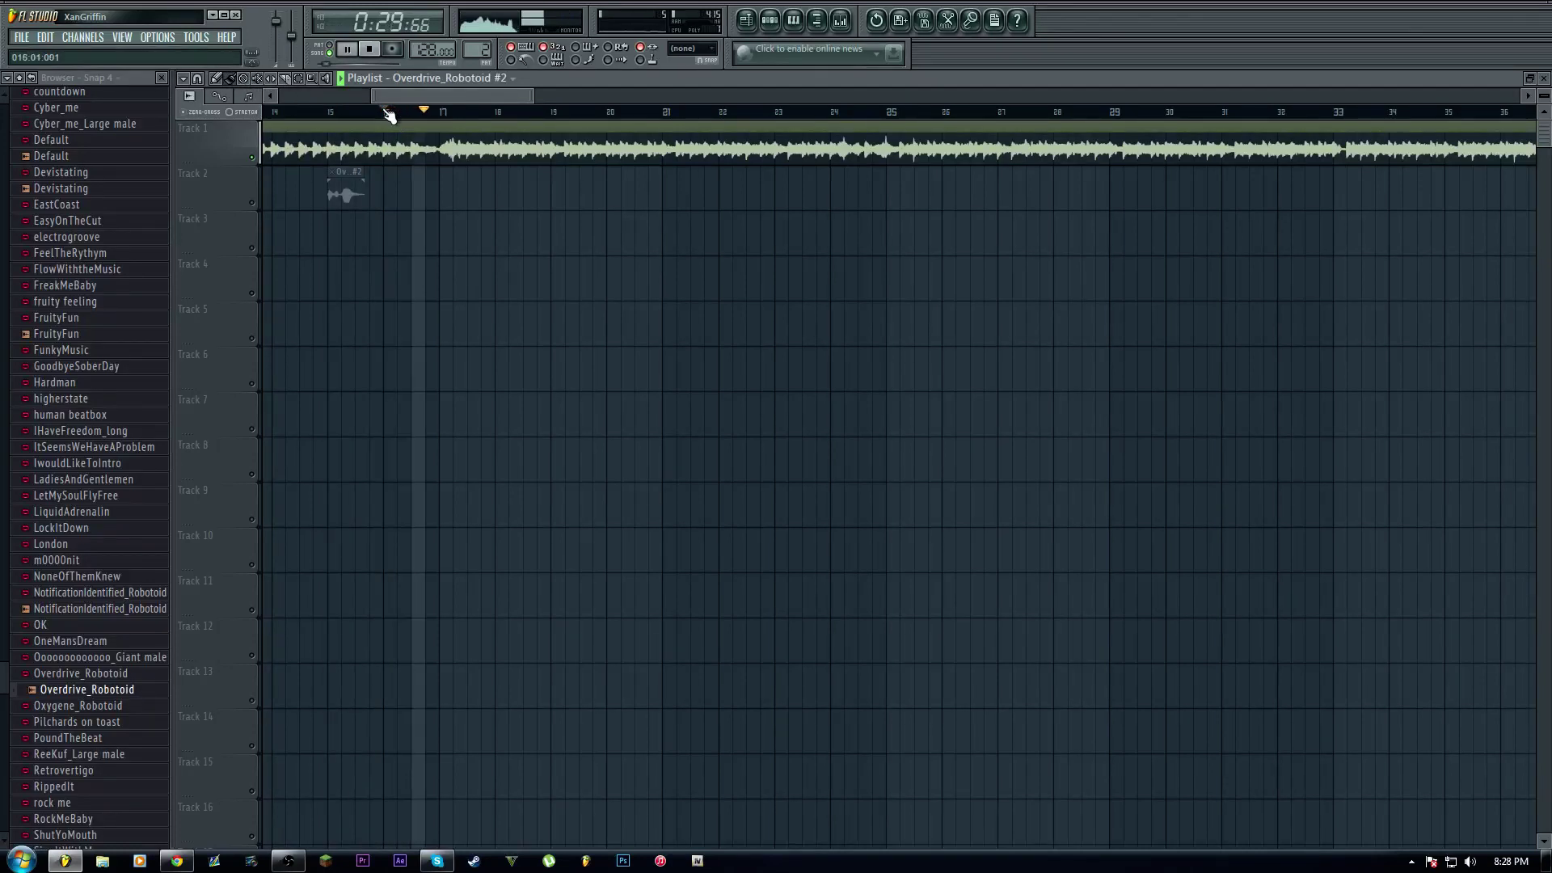
{"action": "key", "text": "space"}
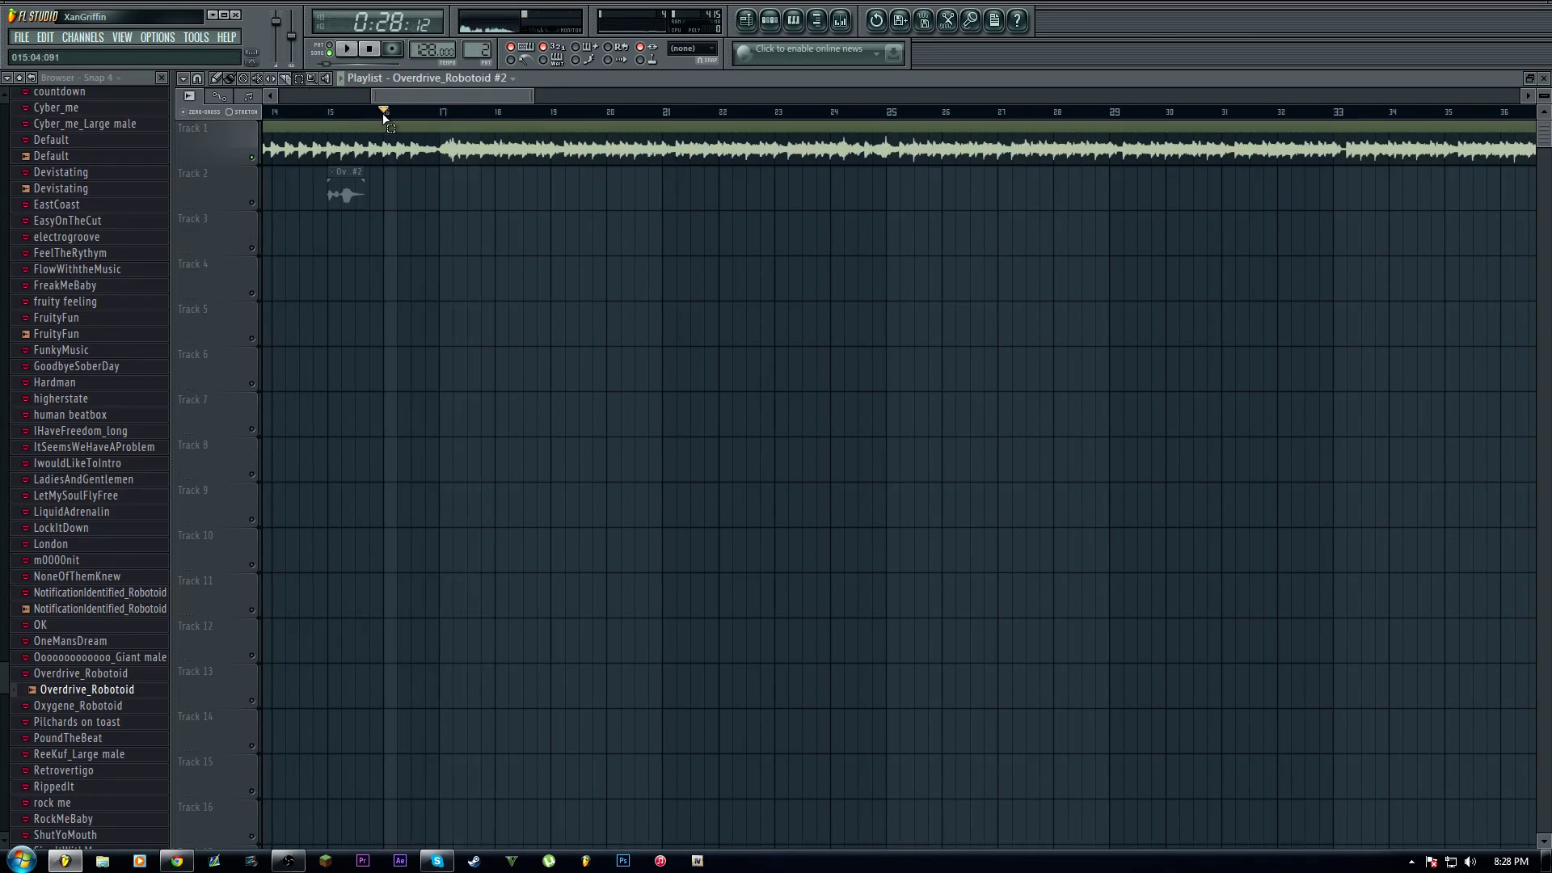
{"action": "left_click_drag", "start_coordinate": [384, 114], "coordinate": [332, 119]}
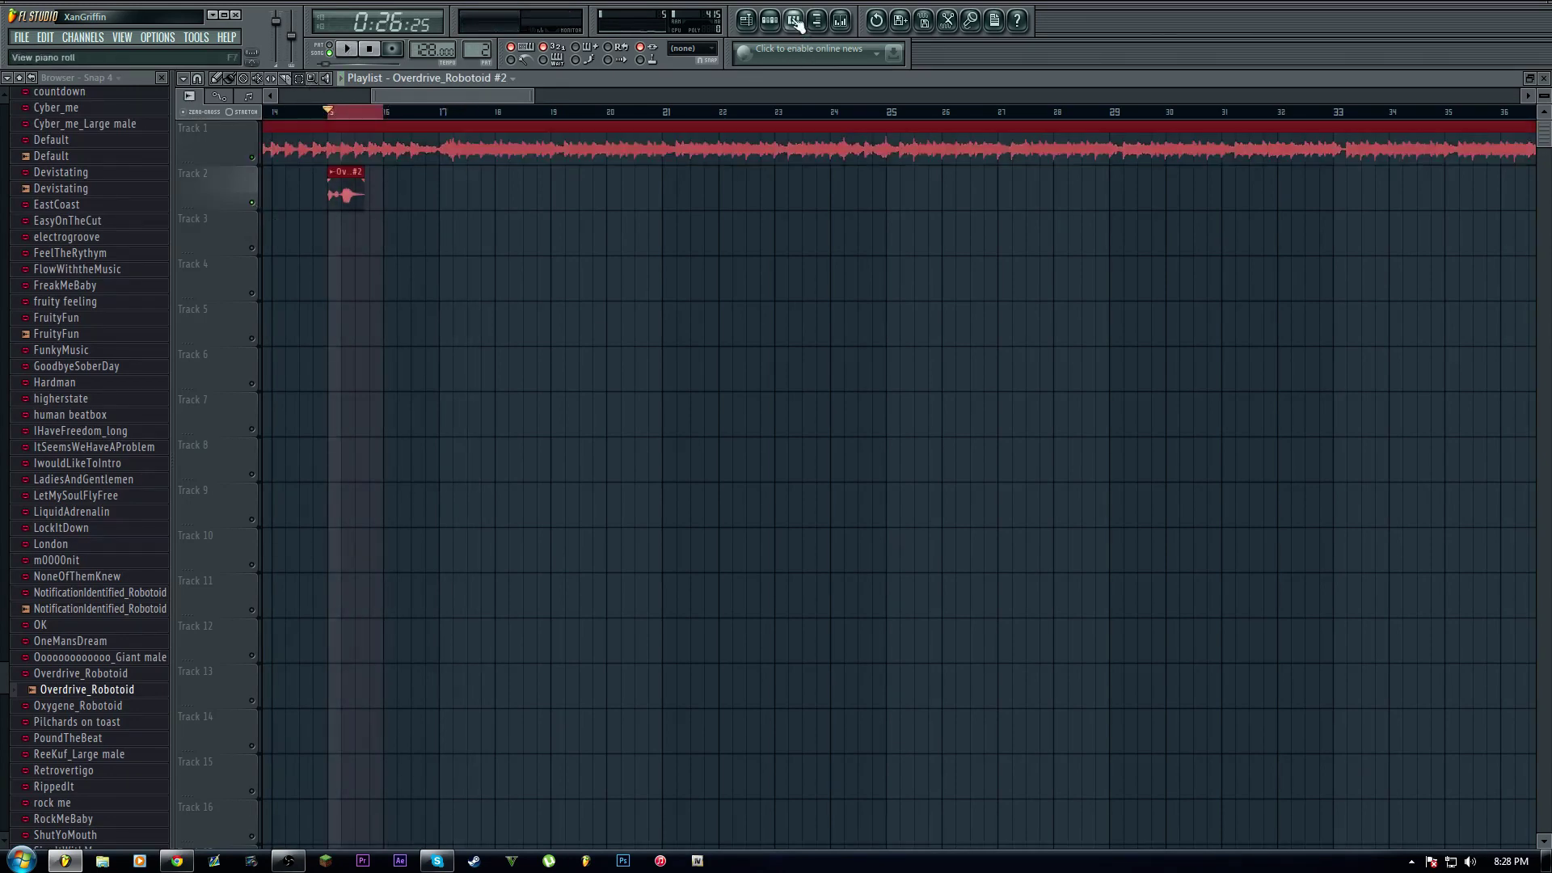
Boost bands 1, 5 and 7 of the vocal track's Parametric EQ 2 during playback, then stop and close the EQ and mixer
{"action": "left_click", "coordinate": [840, 19]}
{"action": "key", "text": "space"}
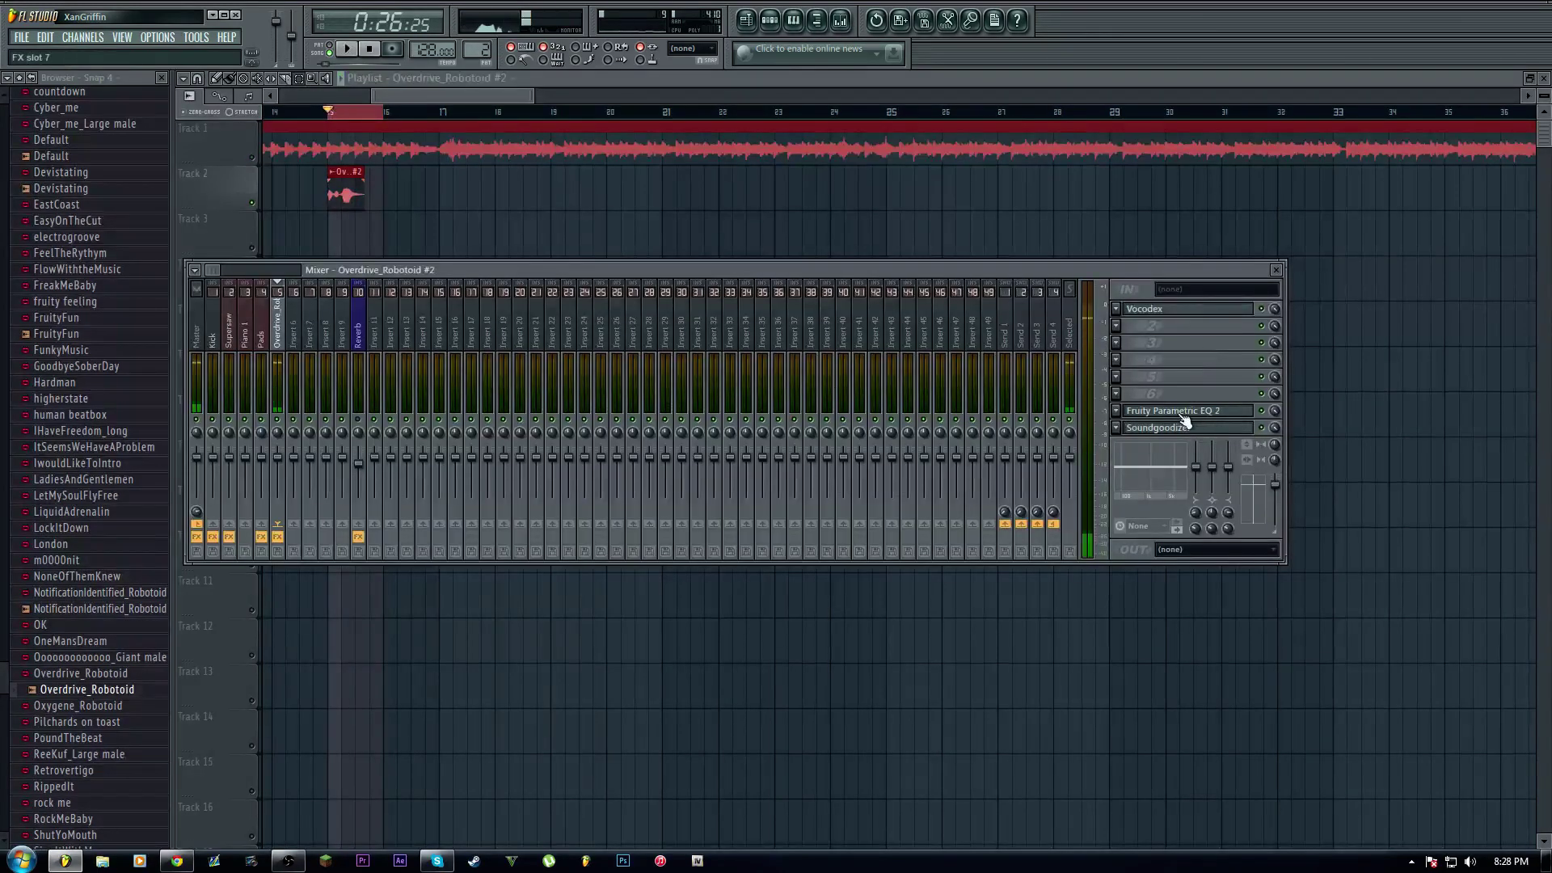
{"action": "left_click", "coordinate": [1196, 411]}
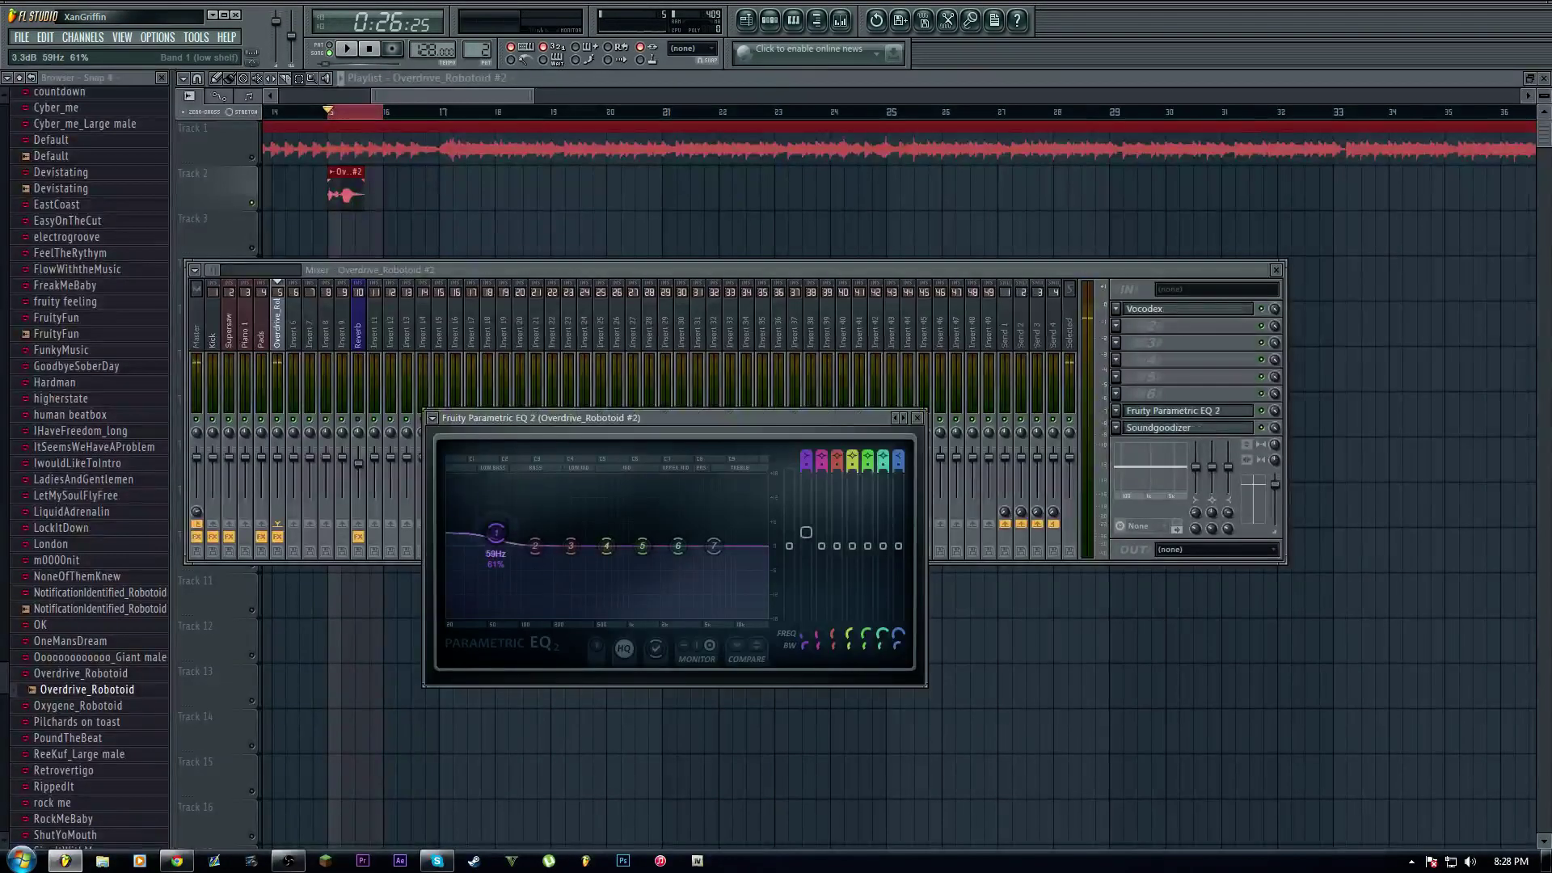
{"action": "key", "text": "space"}
{"action": "left_click_drag", "start_coordinate": [496, 533], "coordinate": [537, 506]}
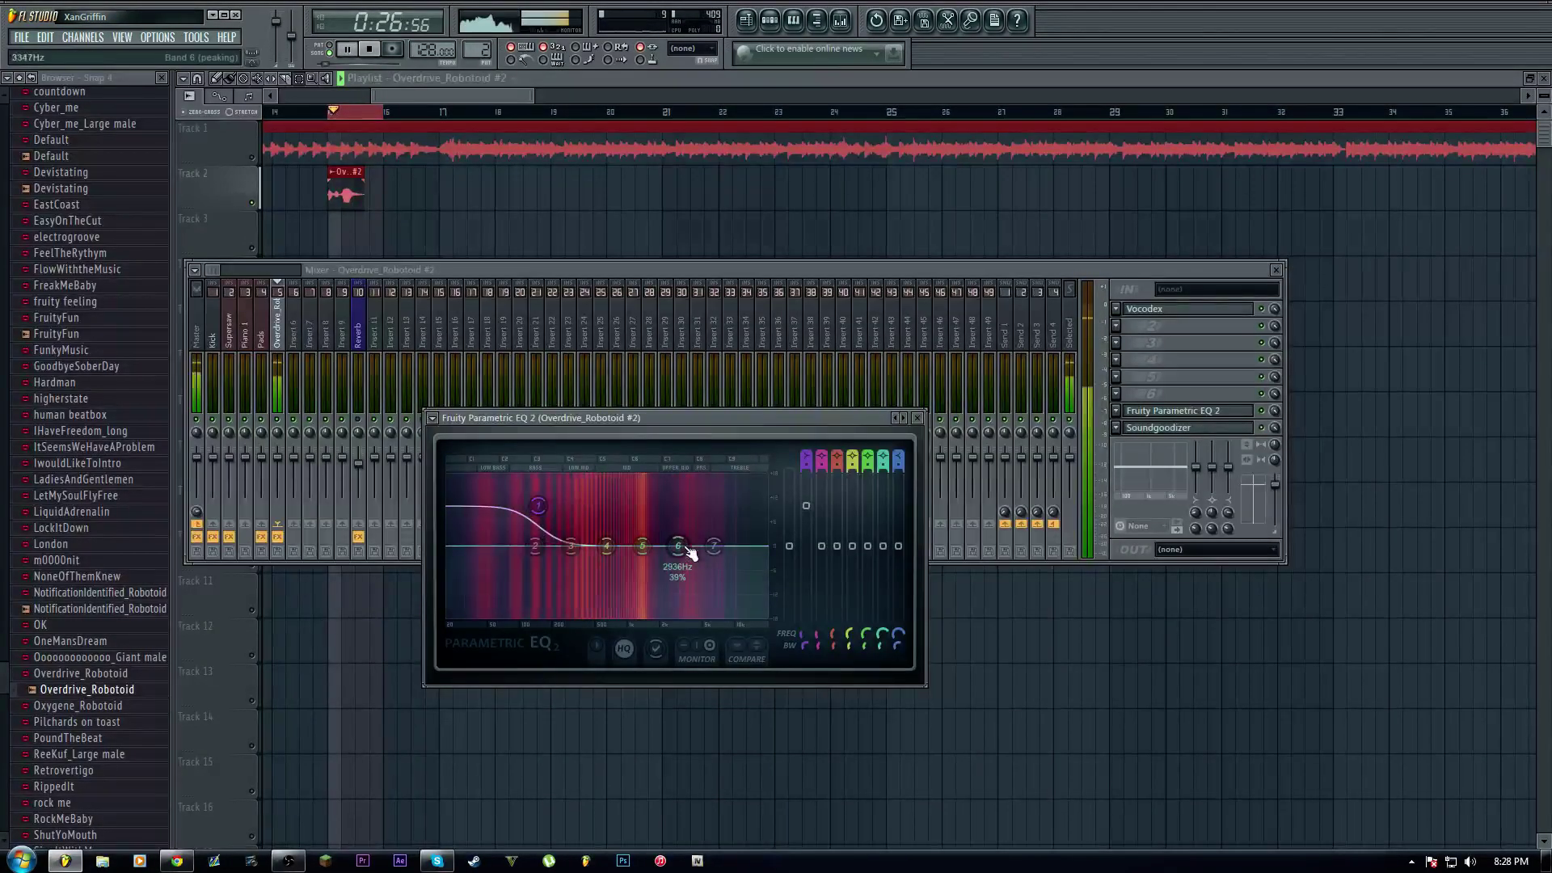
{"action": "left_click_drag", "start_coordinate": [642, 546], "coordinate": [622, 522]}
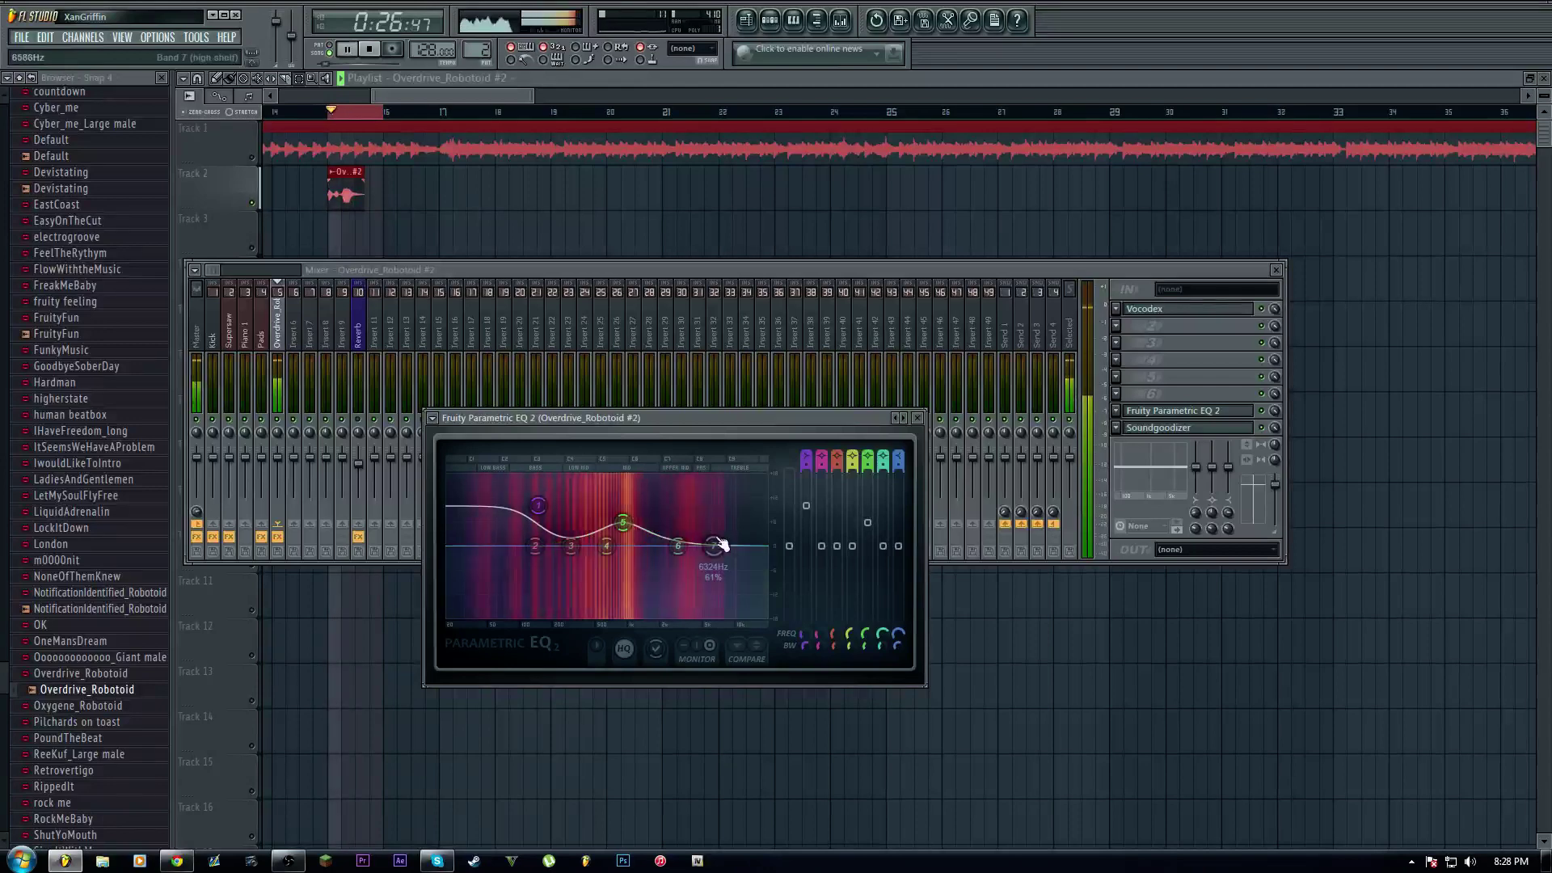
{"action": "left_click_drag", "start_coordinate": [713, 547], "coordinate": [711, 520]}
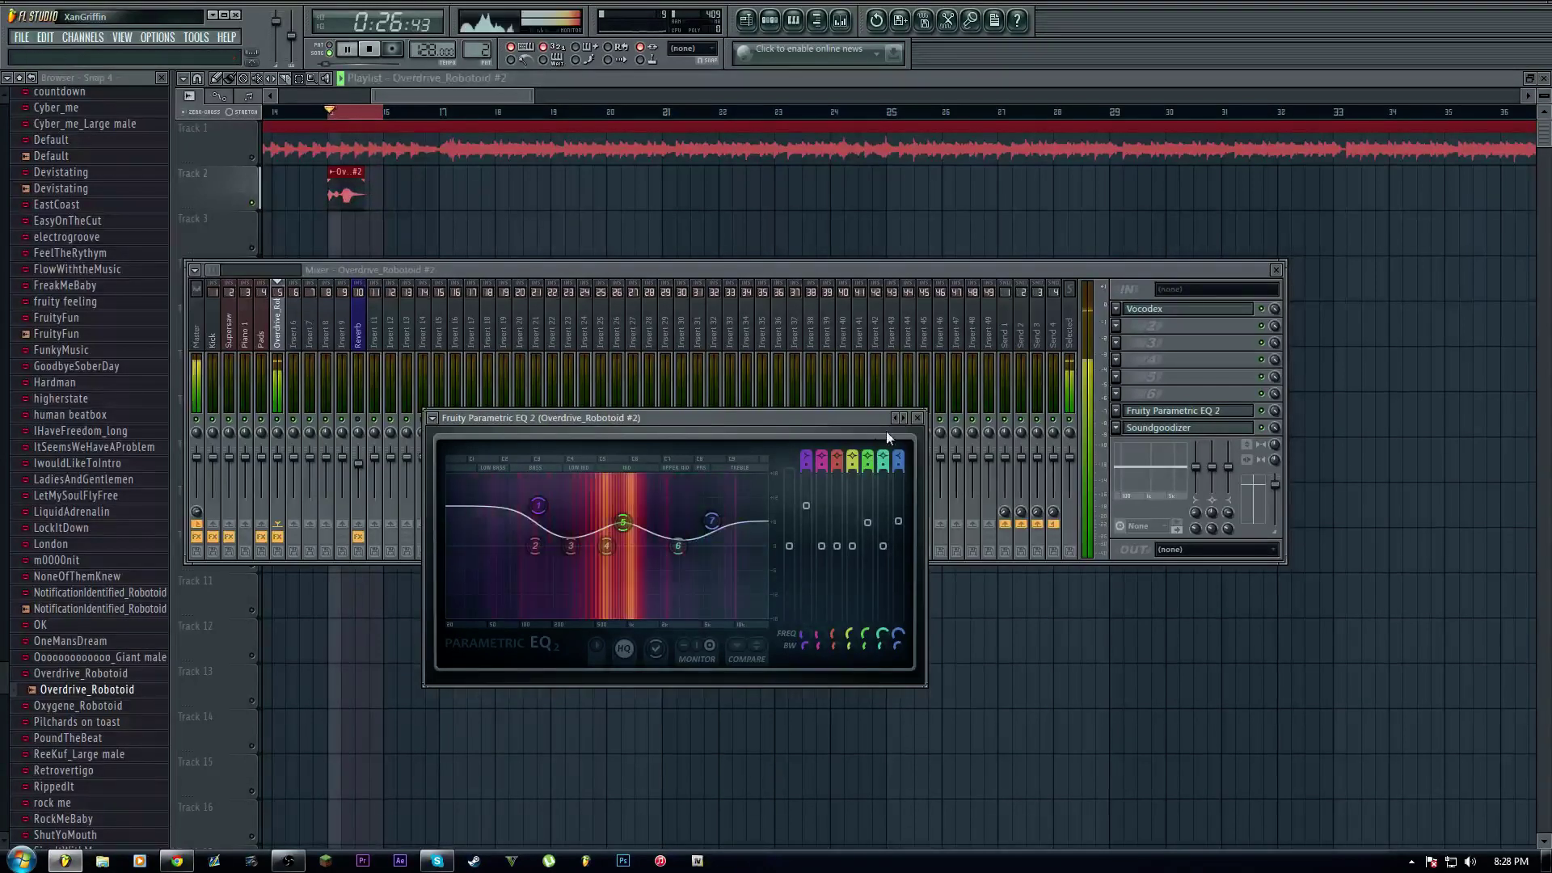
{"action": "left_click", "coordinate": [916, 418]}
{"action": "key", "text": "space"}
{"action": "left_click", "coordinate": [1276, 271]}
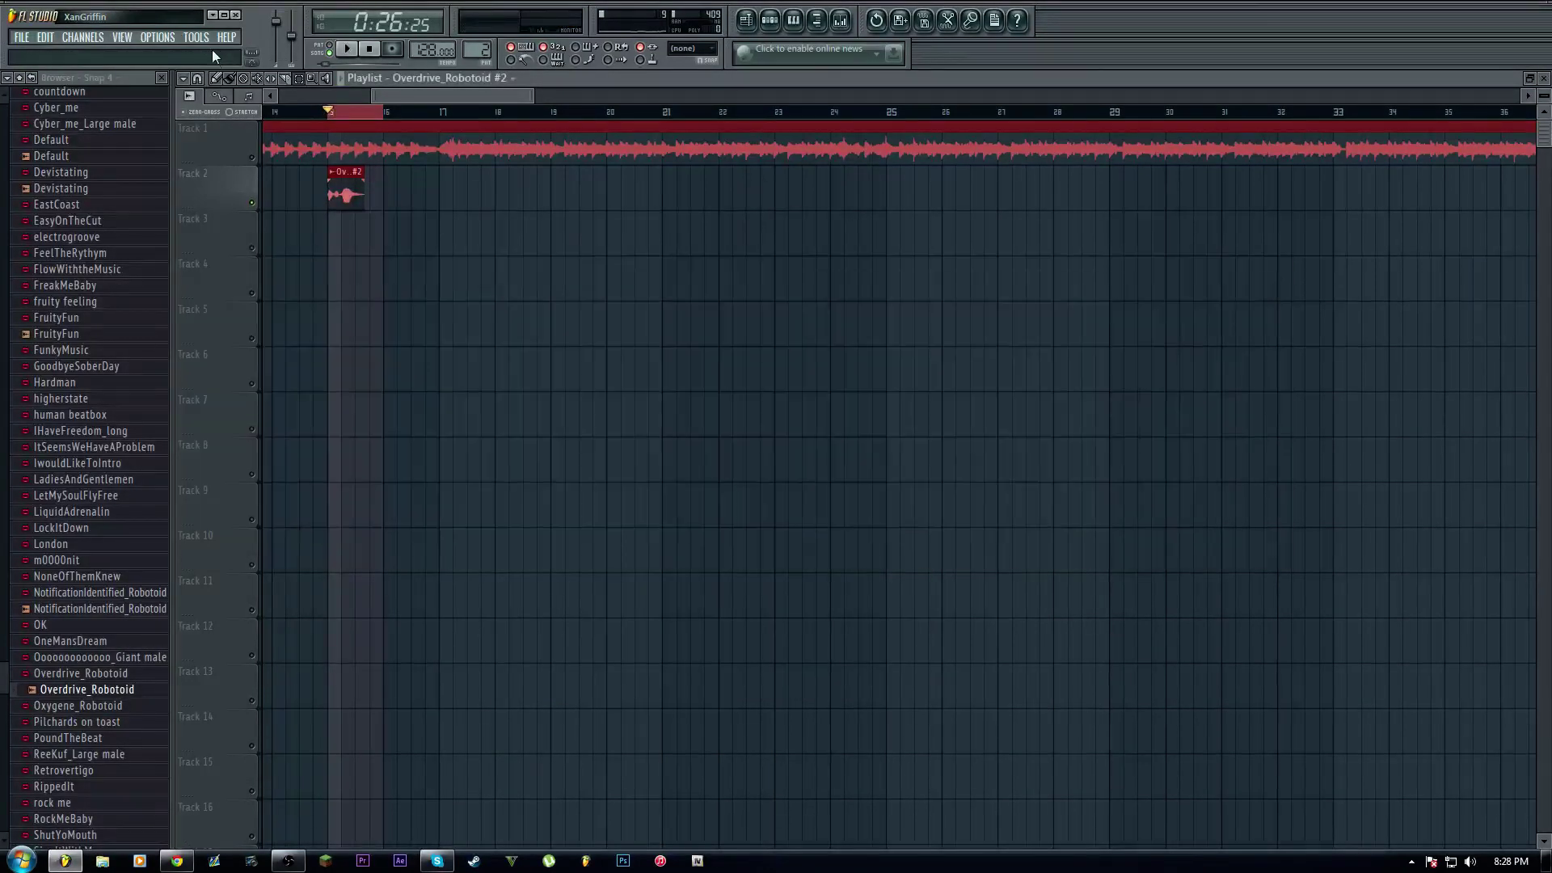
Trim the end of the Overdrive_Robotoid #2 clip to exactly two beats and play it back
{"action": "scroll", "coordinate": [331, 121], "scroll_direction": "up", "scroll_amount": 5}
{"action": "left_click", "coordinate": [426, 242], "text": "ctrl"}
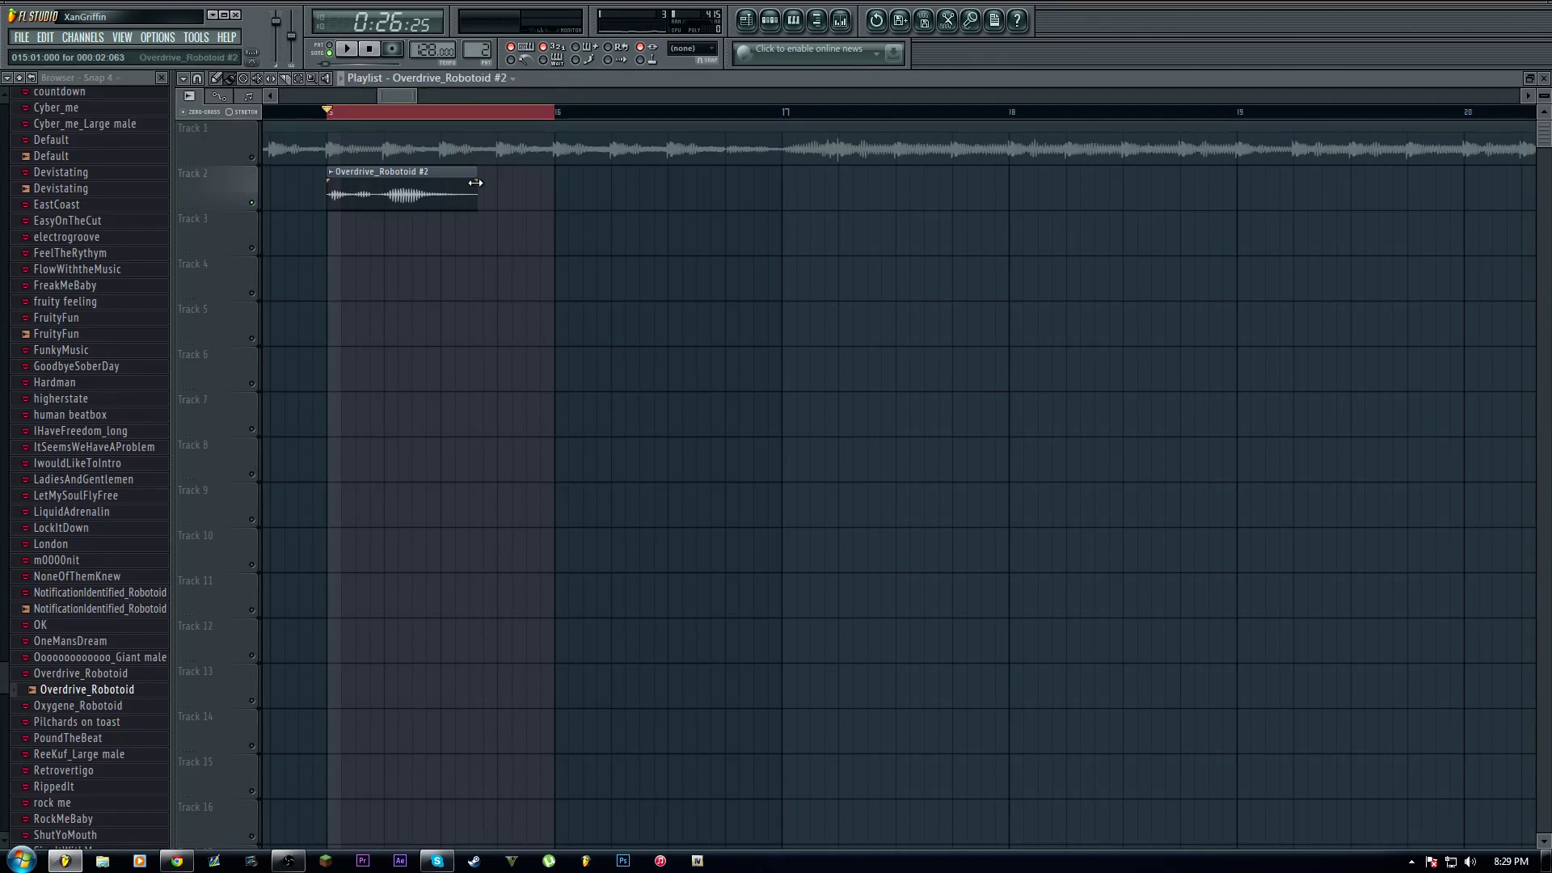
{"action": "left_click_drag", "start_coordinate": [473, 185], "coordinate": [470, 190]}
{"action": "scroll", "coordinate": [447, 114], "scroll_direction": "up", "scroll_amount": 4}
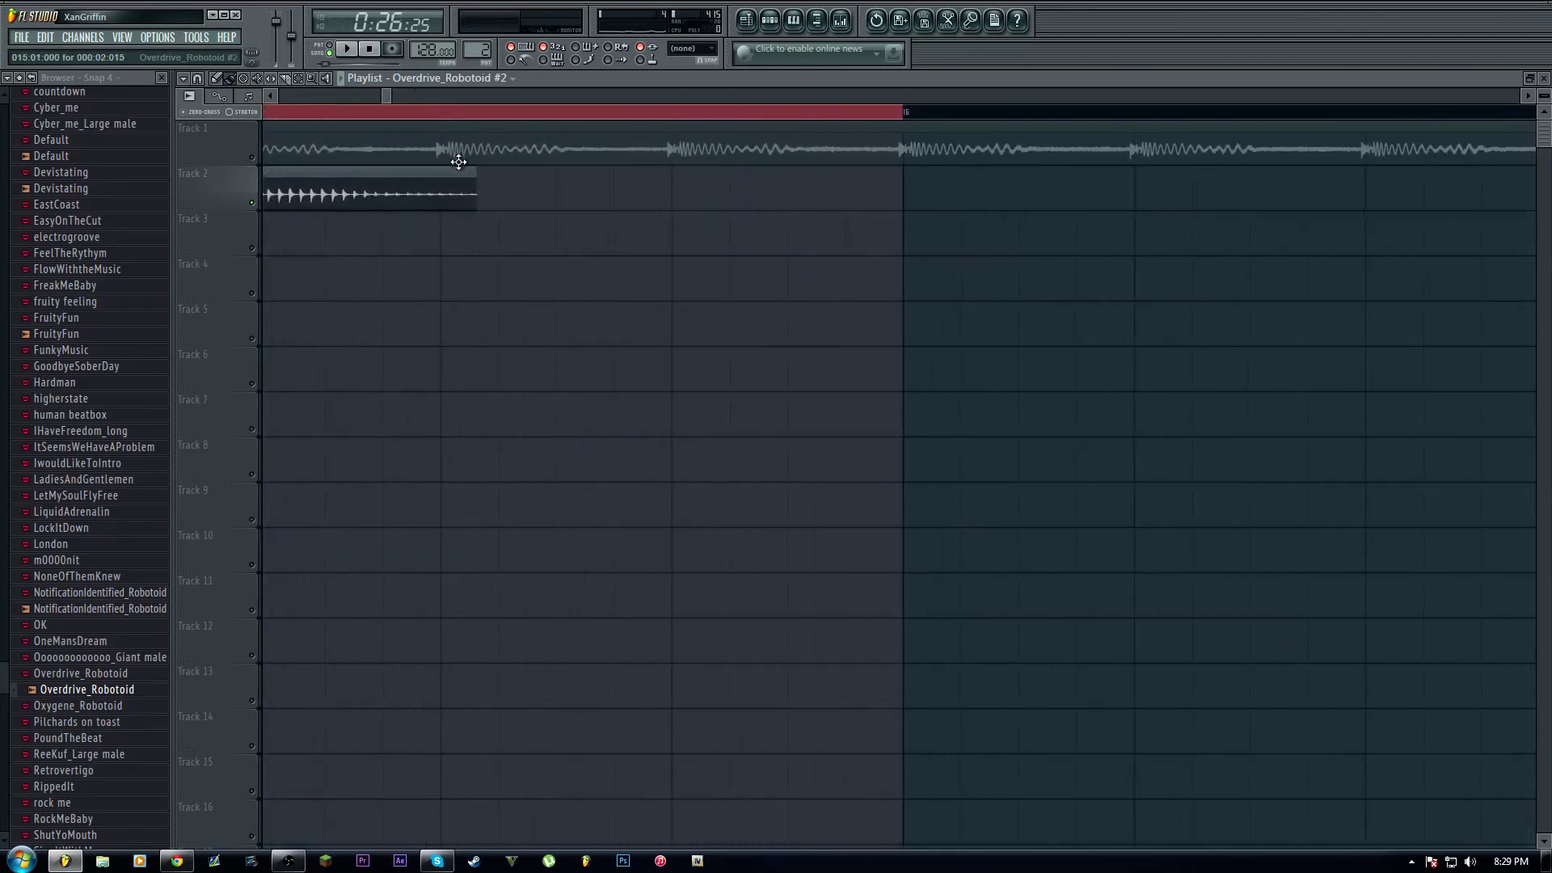
{"action": "left_click_drag", "start_coordinate": [475, 201], "coordinate": [416, 194]}
{"action": "scroll", "coordinate": [423, 133], "scroll_direction": "up", "scroll_amount": 3}
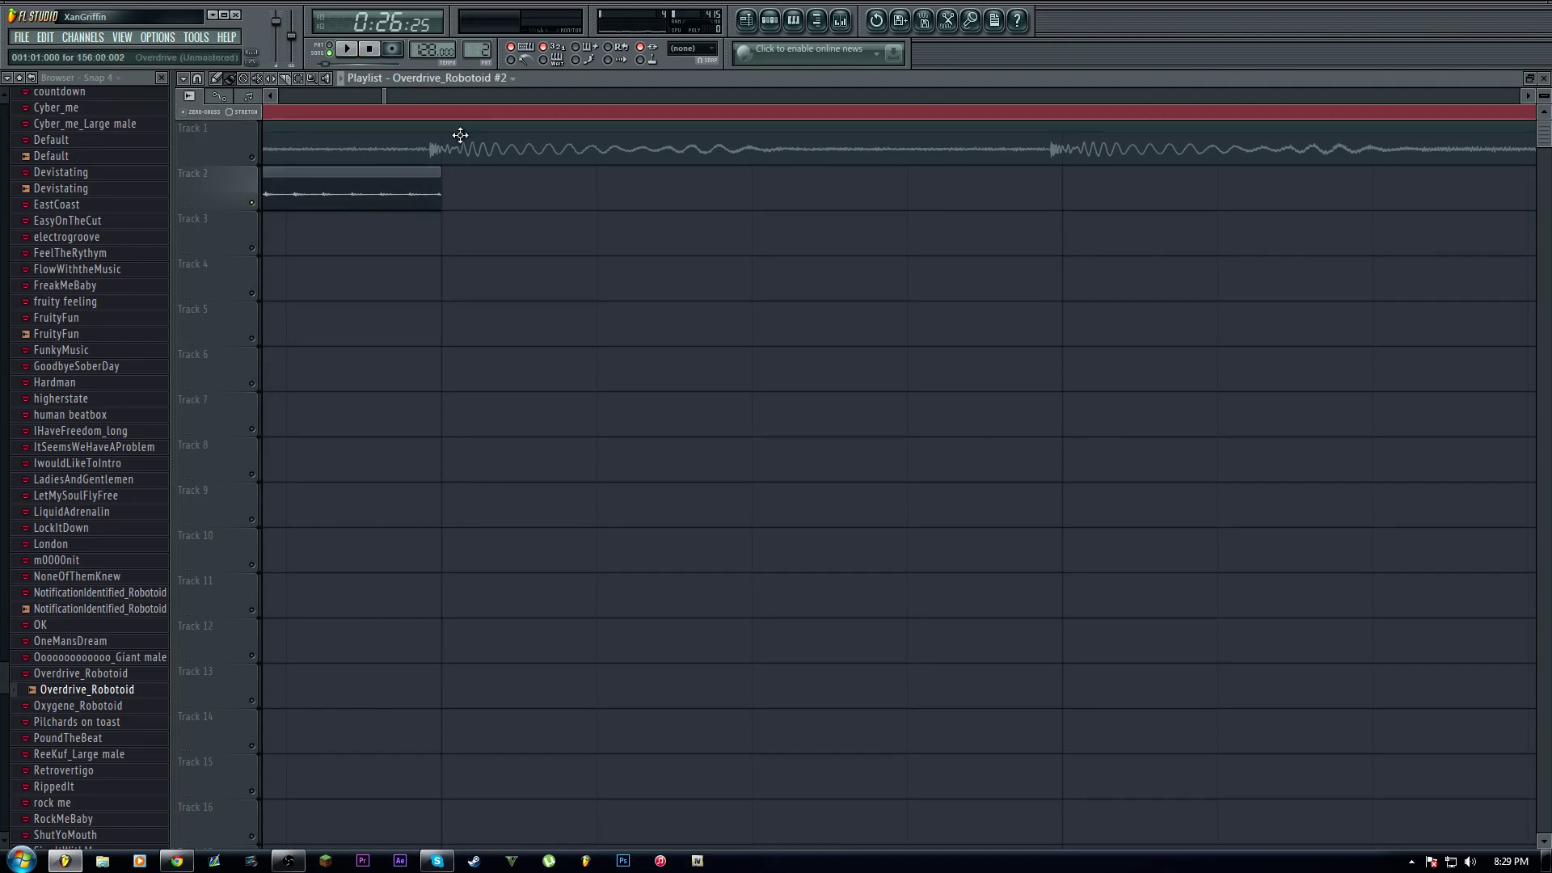
{"action": "key", "text": "space"}
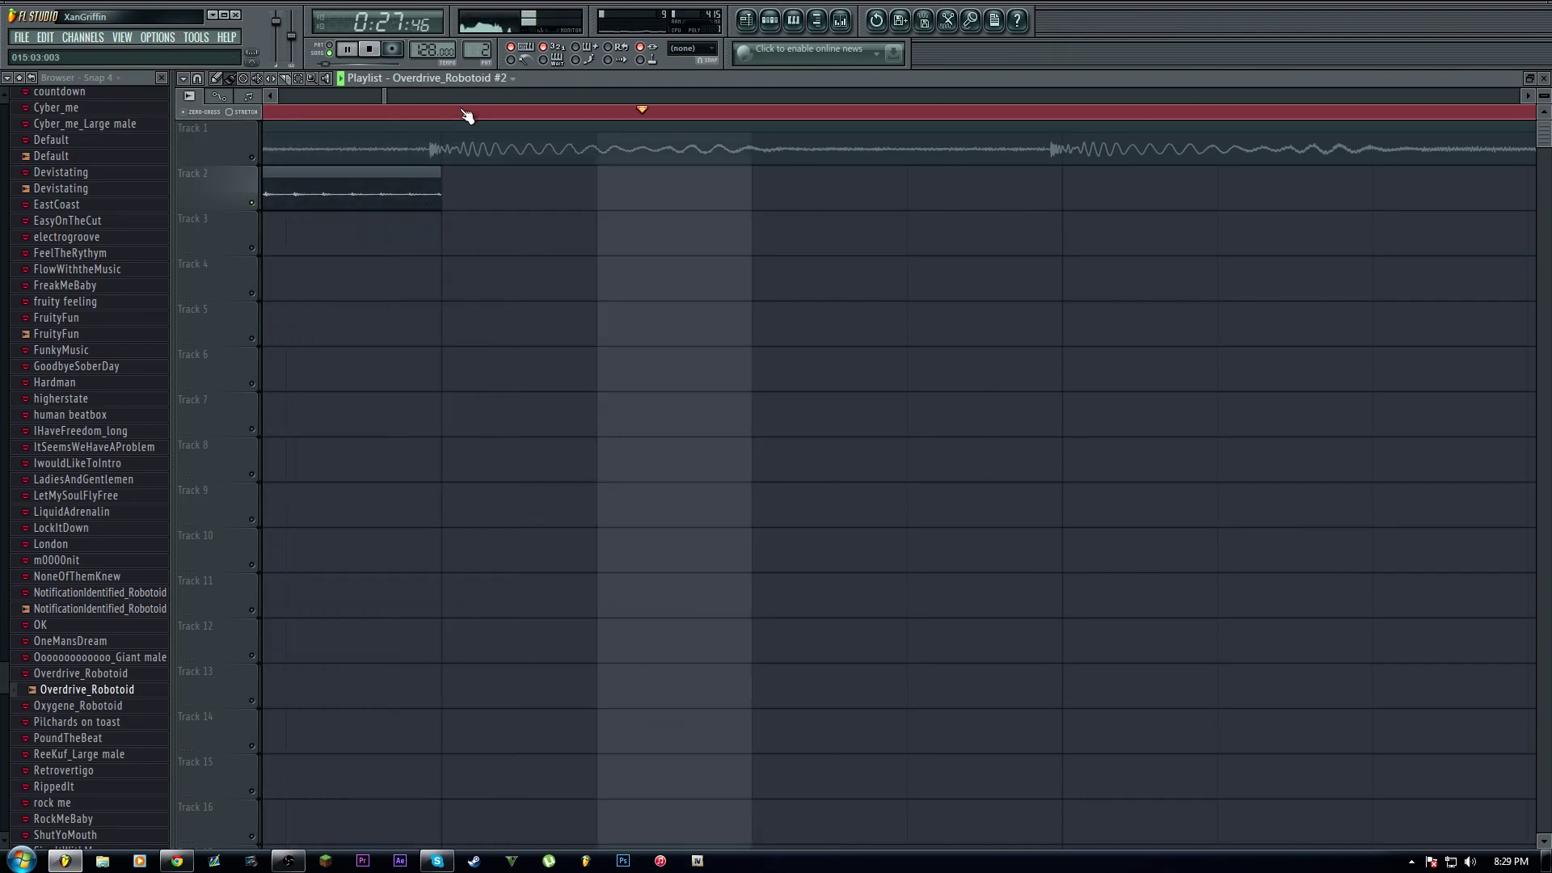
{"action": "key", "text": "space"}
Move the vocal clip to beat 3 of bar 16, ending at bar 17, select that range and audition it
{"action": "scroll", "coordinate": [465, 118], "scroll_direction": "down", "scroll_amount": 4}
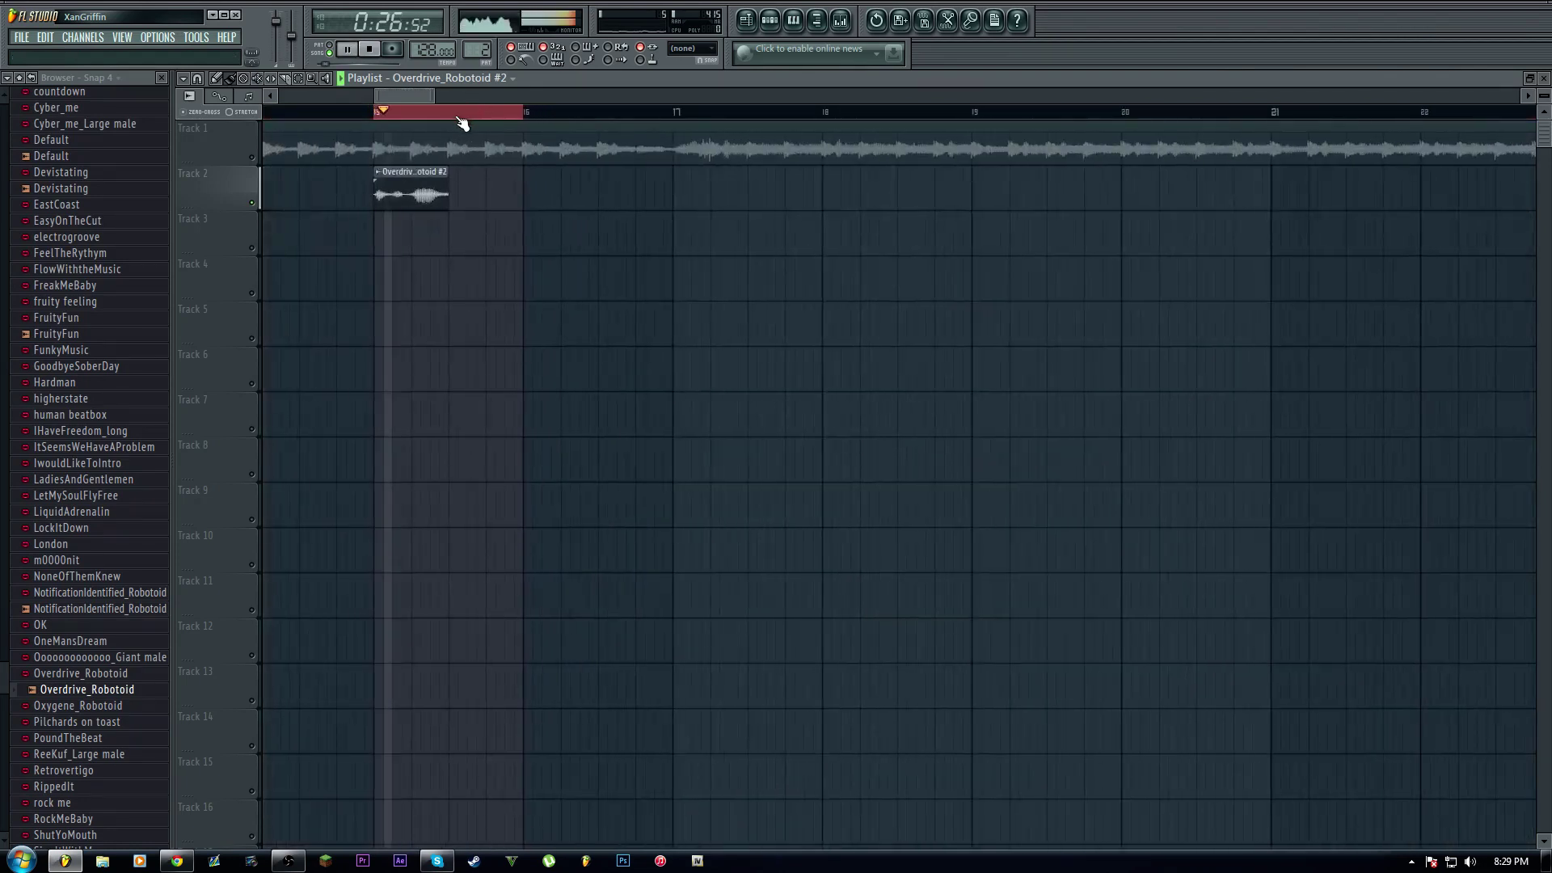
{"action": "left_click_drag", "start_coordinate": [424, 170], "coordinate": [645, 173]}
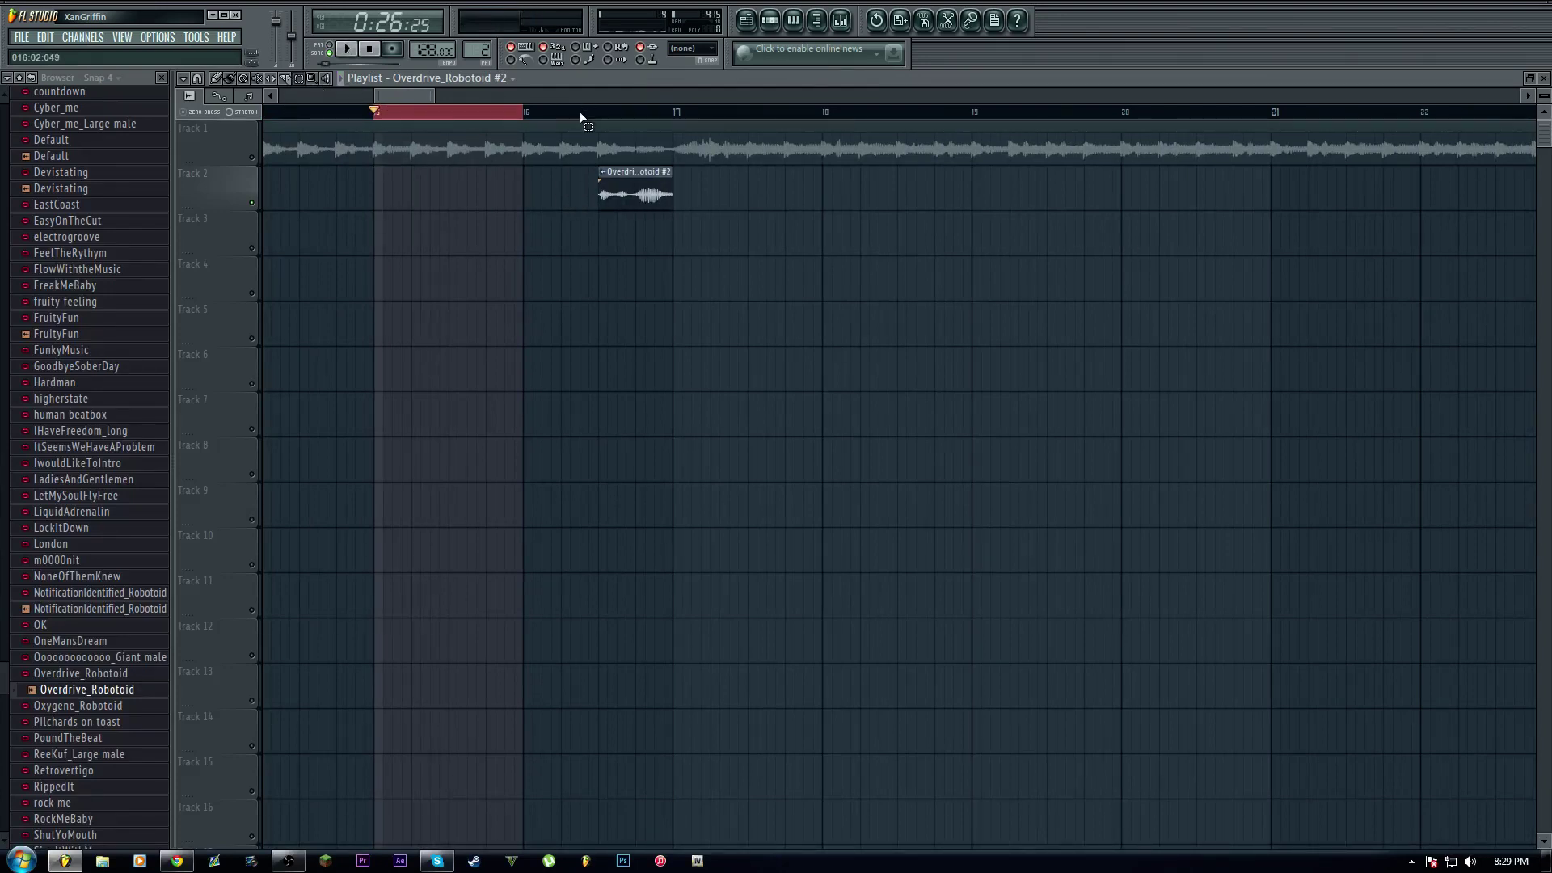
{"action": "left_click", "coordinate": [560, 121], "text": "ctrl"}
{"action": "left_click_drag", "start_coordinate": [675, 119], "coordinate": [599, 113]}
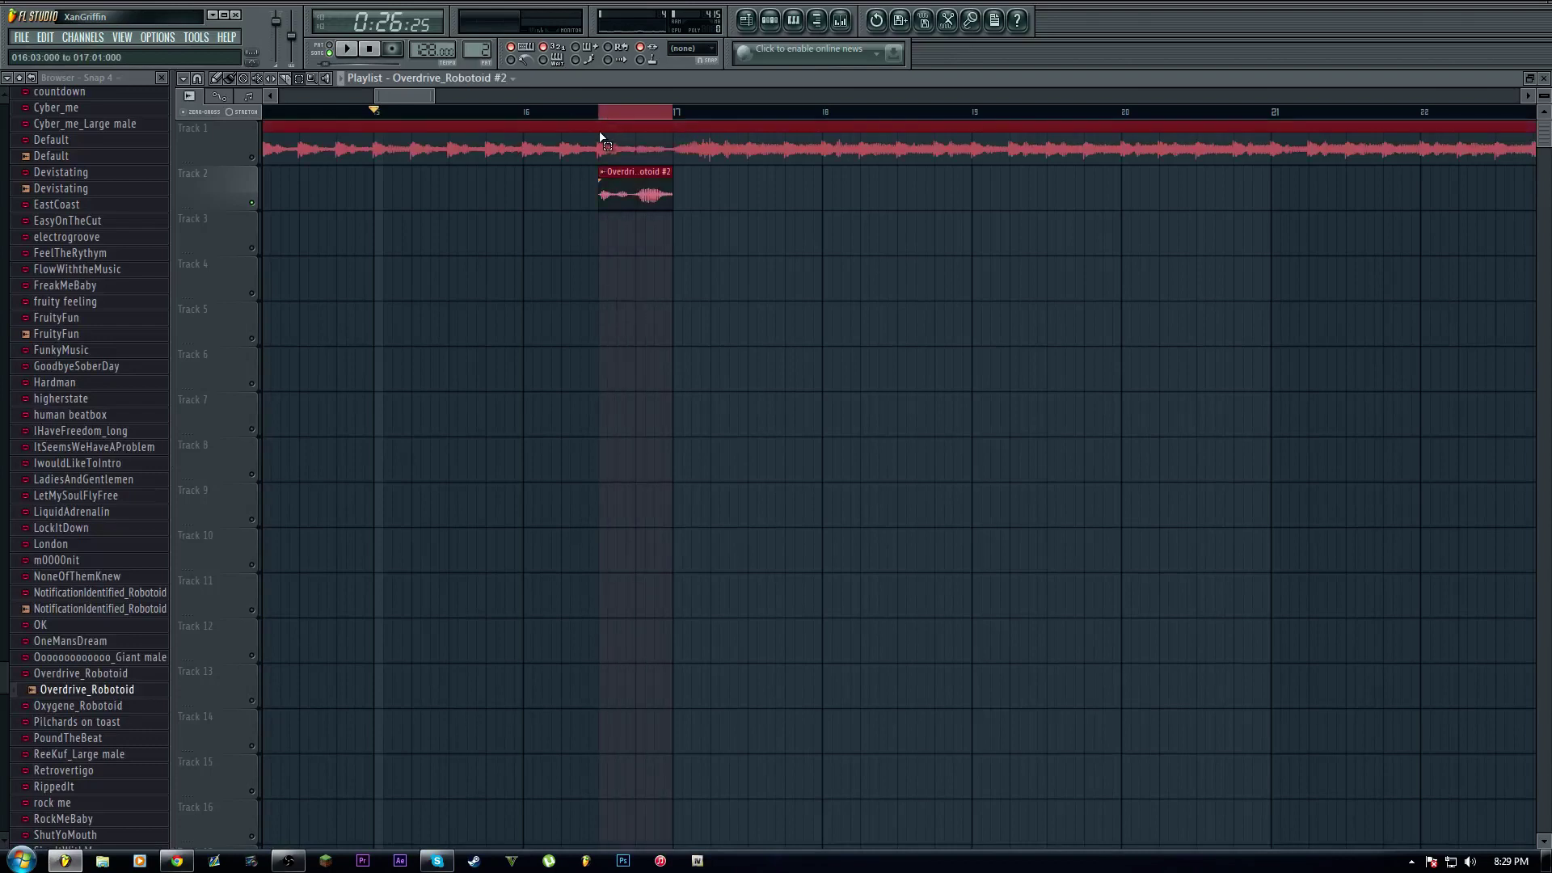
{"action": "key", "text": "space"}
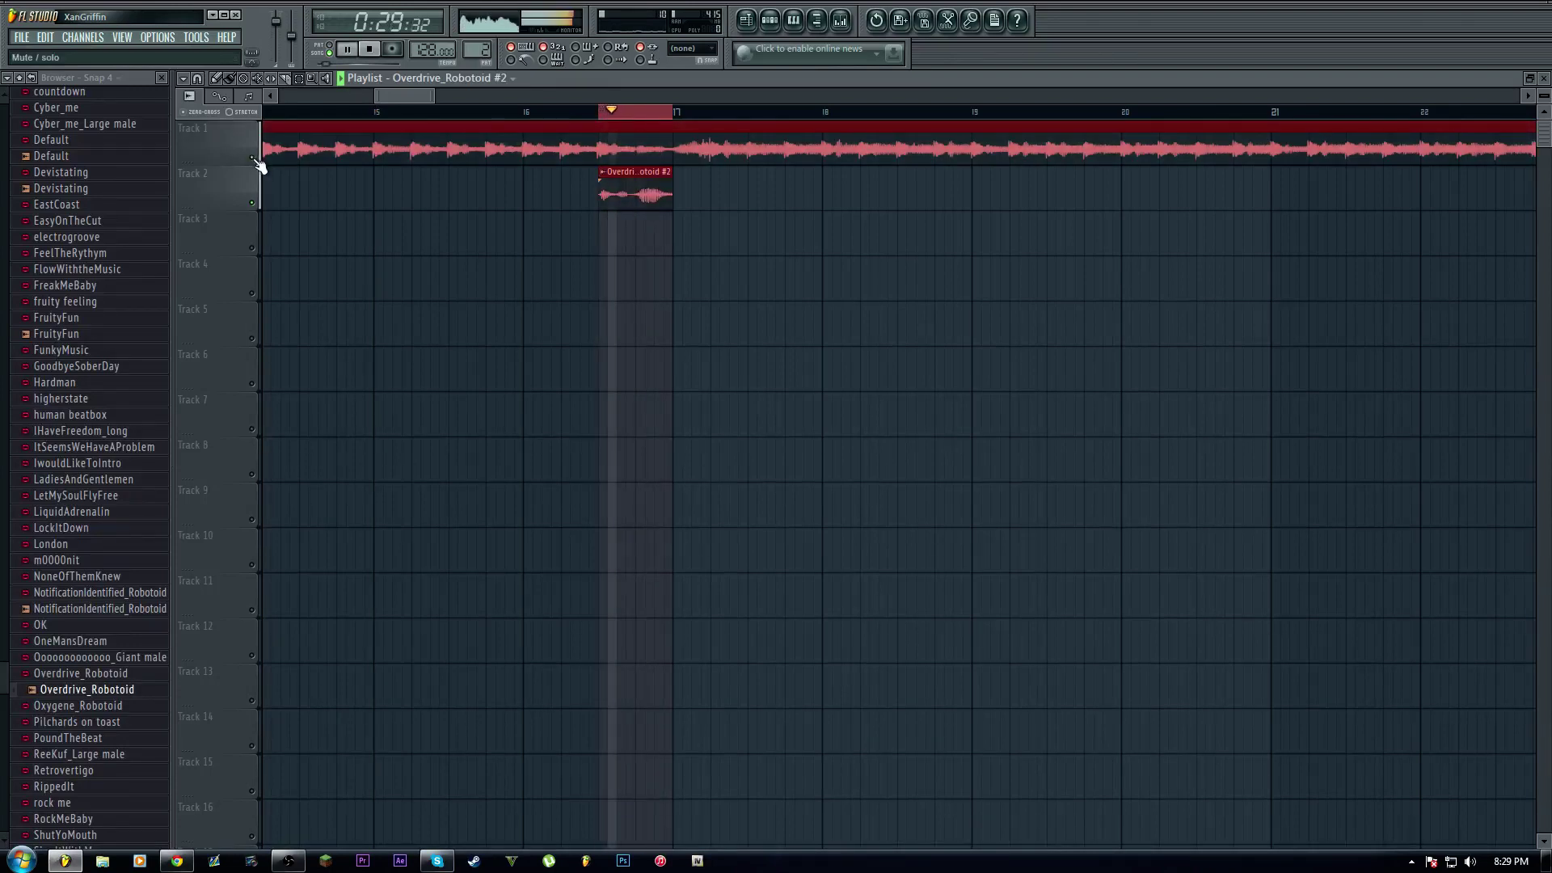
{"action": "key", "text": "space"}
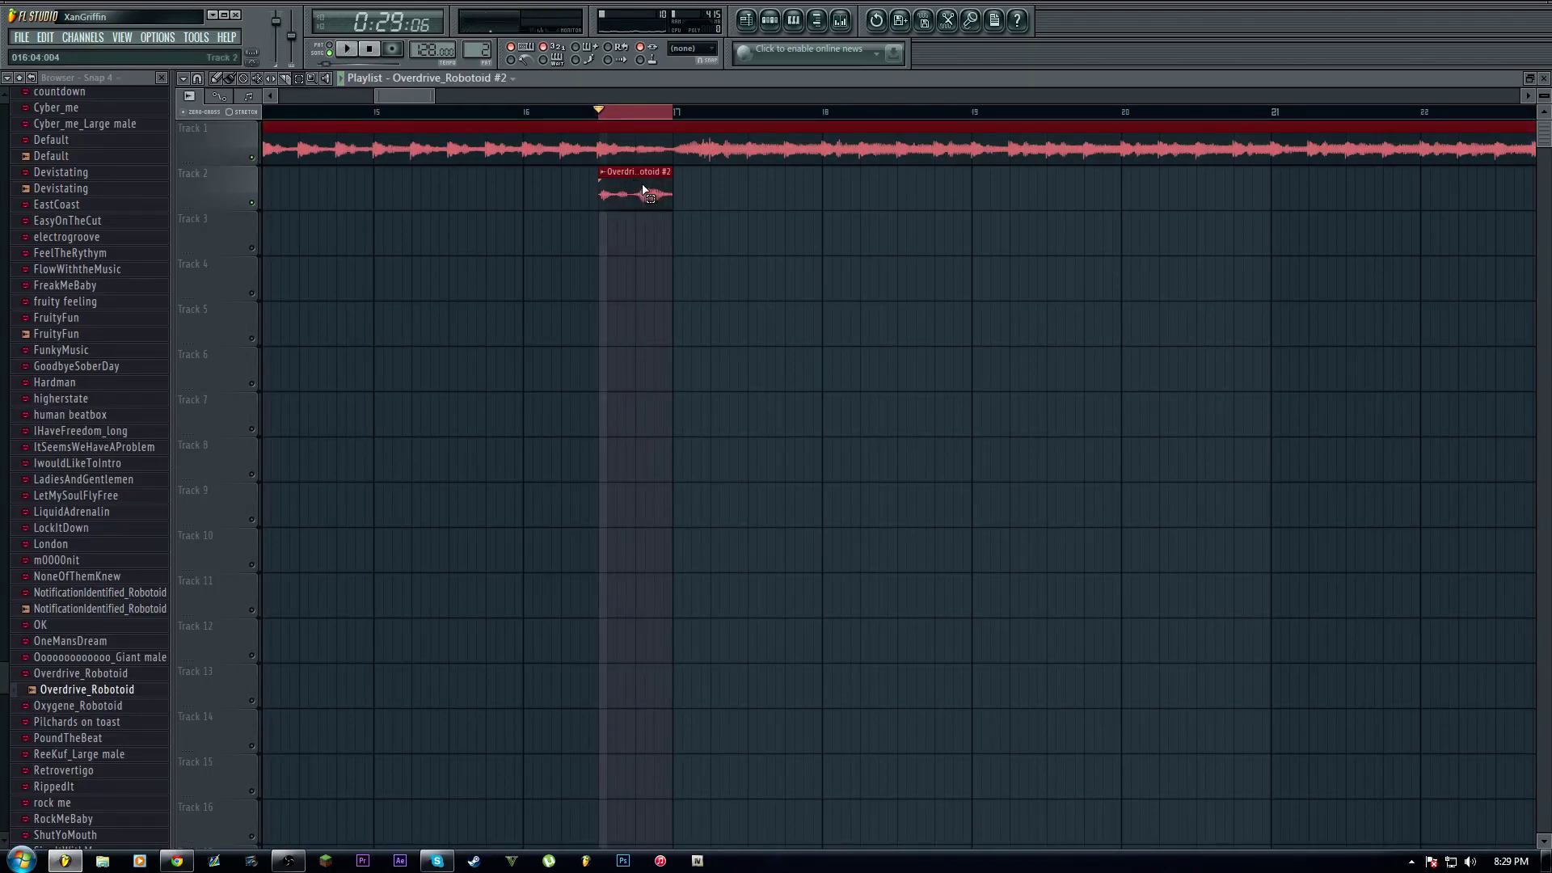
Shift the vocal clip to beat 4 of bar 16 and set the loop range over its two beats
{"action": "mouse_move", "coordinate": [636, 194]}
{"action": "left_mouse_down"}
{"action": "mouse_move", "coordinate": [664, 196]}
{"action": "mouse_move", "coordinate": [638, 195]}
{"action": "left_mouse_up"}
{"action": "key", "text": "ctrl+z"}
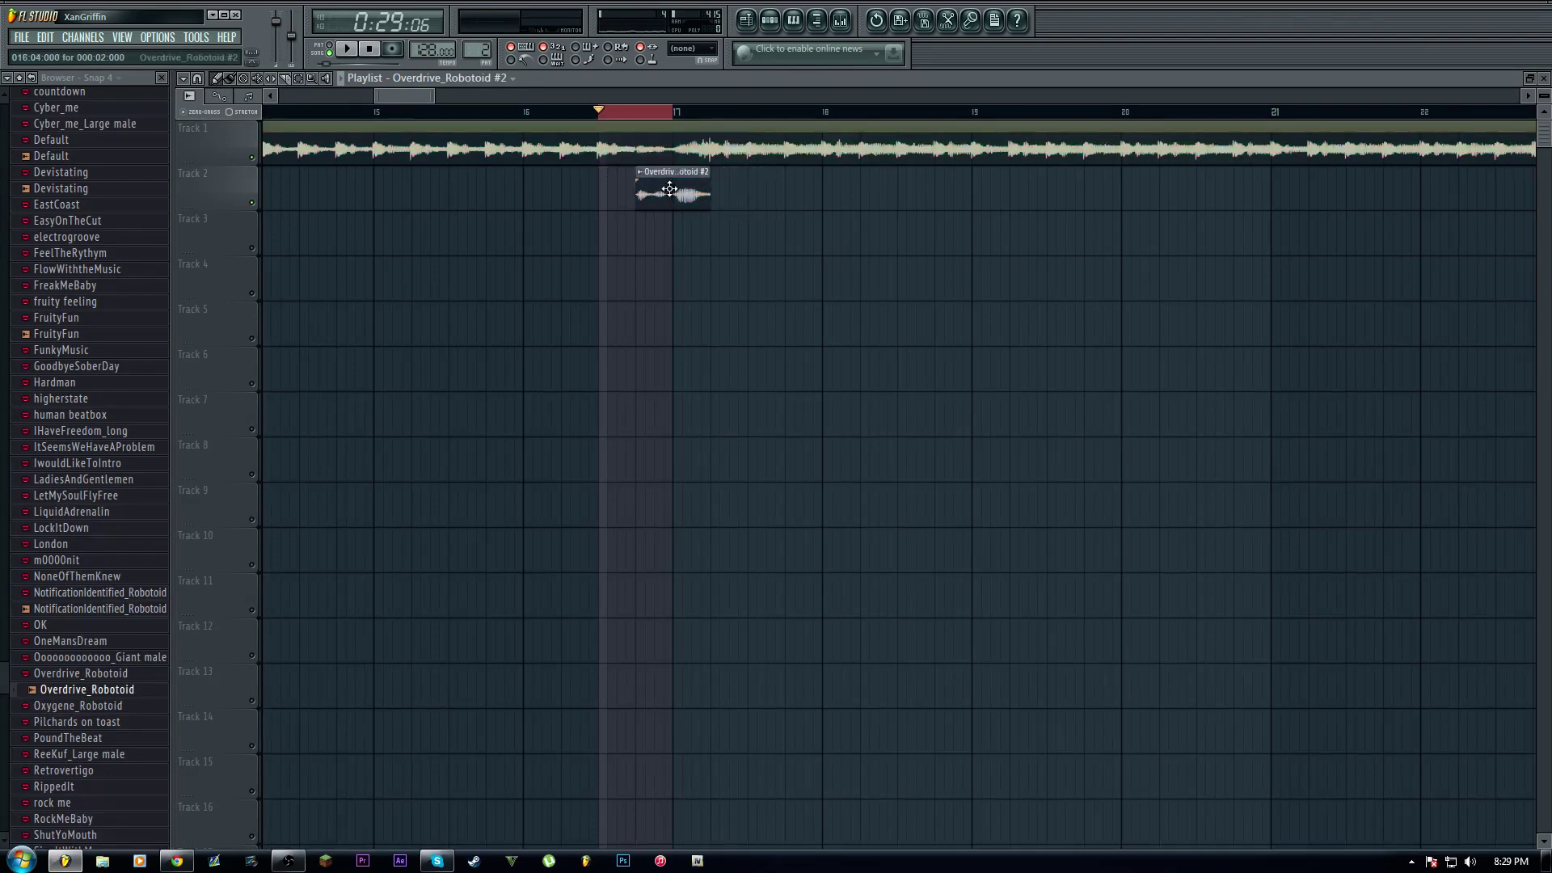
{"action": "key", "text": "space"}
{"action": "key", "text": "space"}
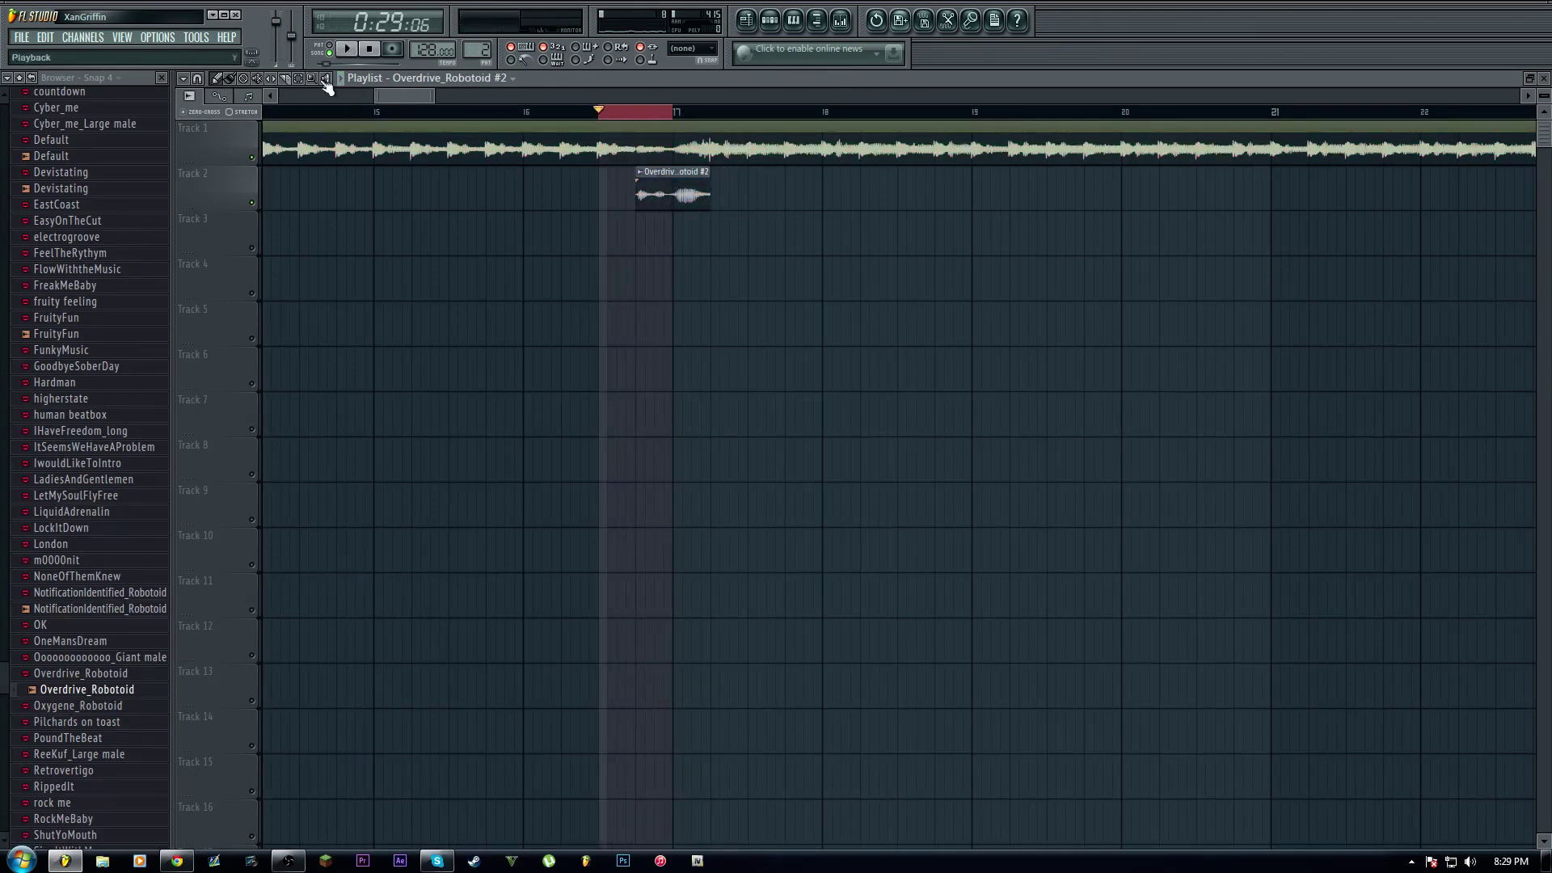
{"action": "left_click", "coordinate": [298, 79]}
{"action": "left_click", "coordinate": [682, 122]}
{"action": "mouse_move", "coordinate": [713, 129]}
{"action": "left_mouse_down"}
{"action": "mouse_move", "coordinate": [645, 130]}
{"action": "mouse_move", "coordinate": [636, 154]}
{"action": "left_mouse_up"}
{"action": "left_click", "coordinate": [771, 189]}
Compare the backing track and the vocal by soloing Track 1 and Track 2 alternately during playback, then enable both and stop
{"action": "left_click", "coordinate": [251, 201]}
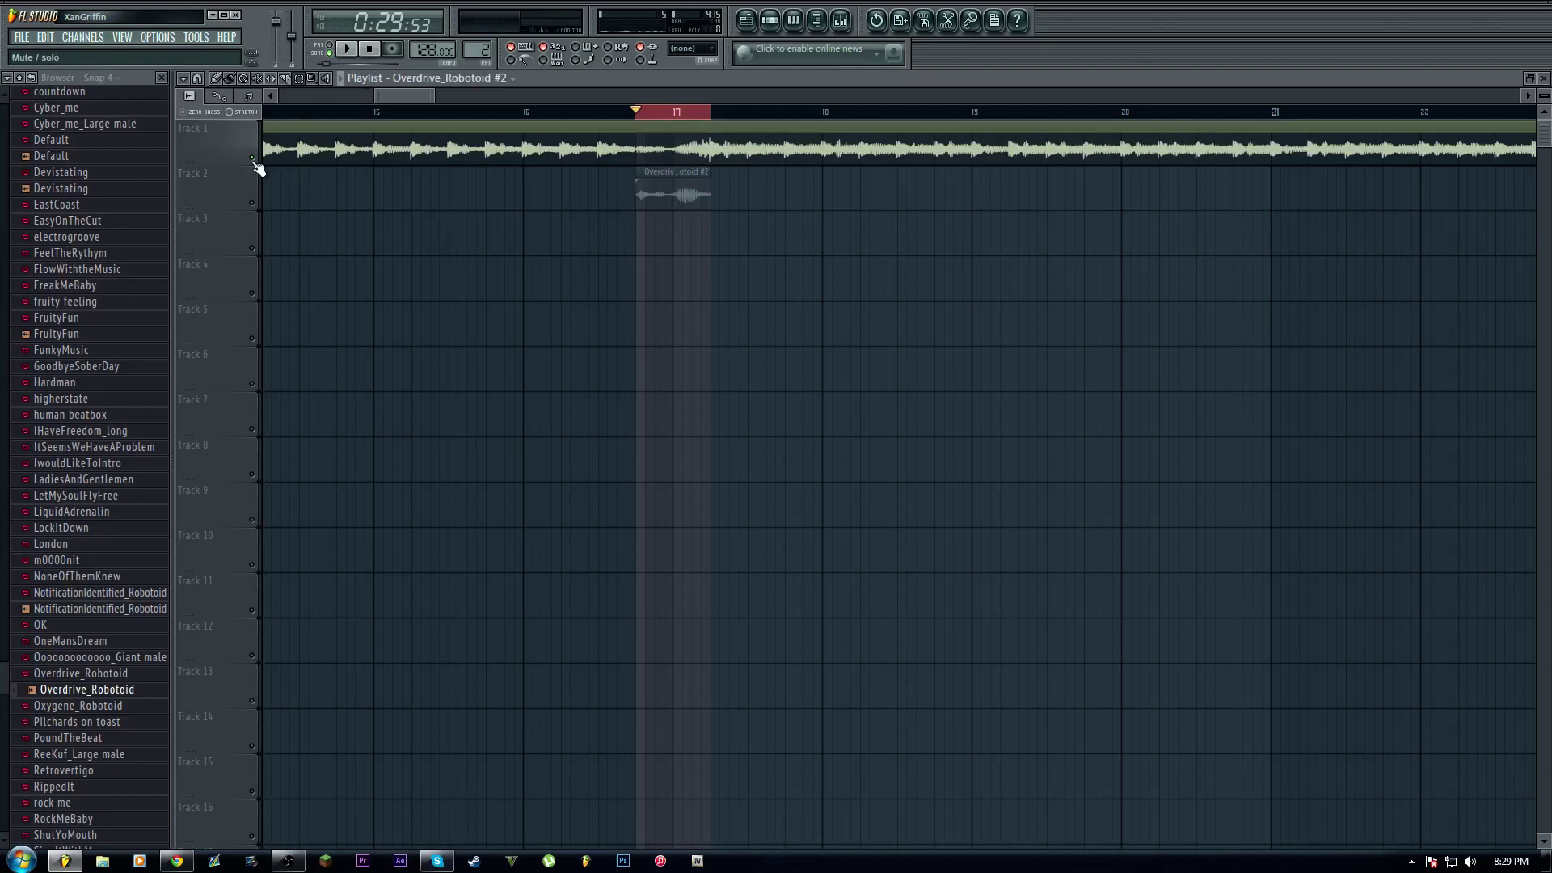
{"action": "key", "text": "space"}
{"action": "right_click", "coordinate": [251, 202]}
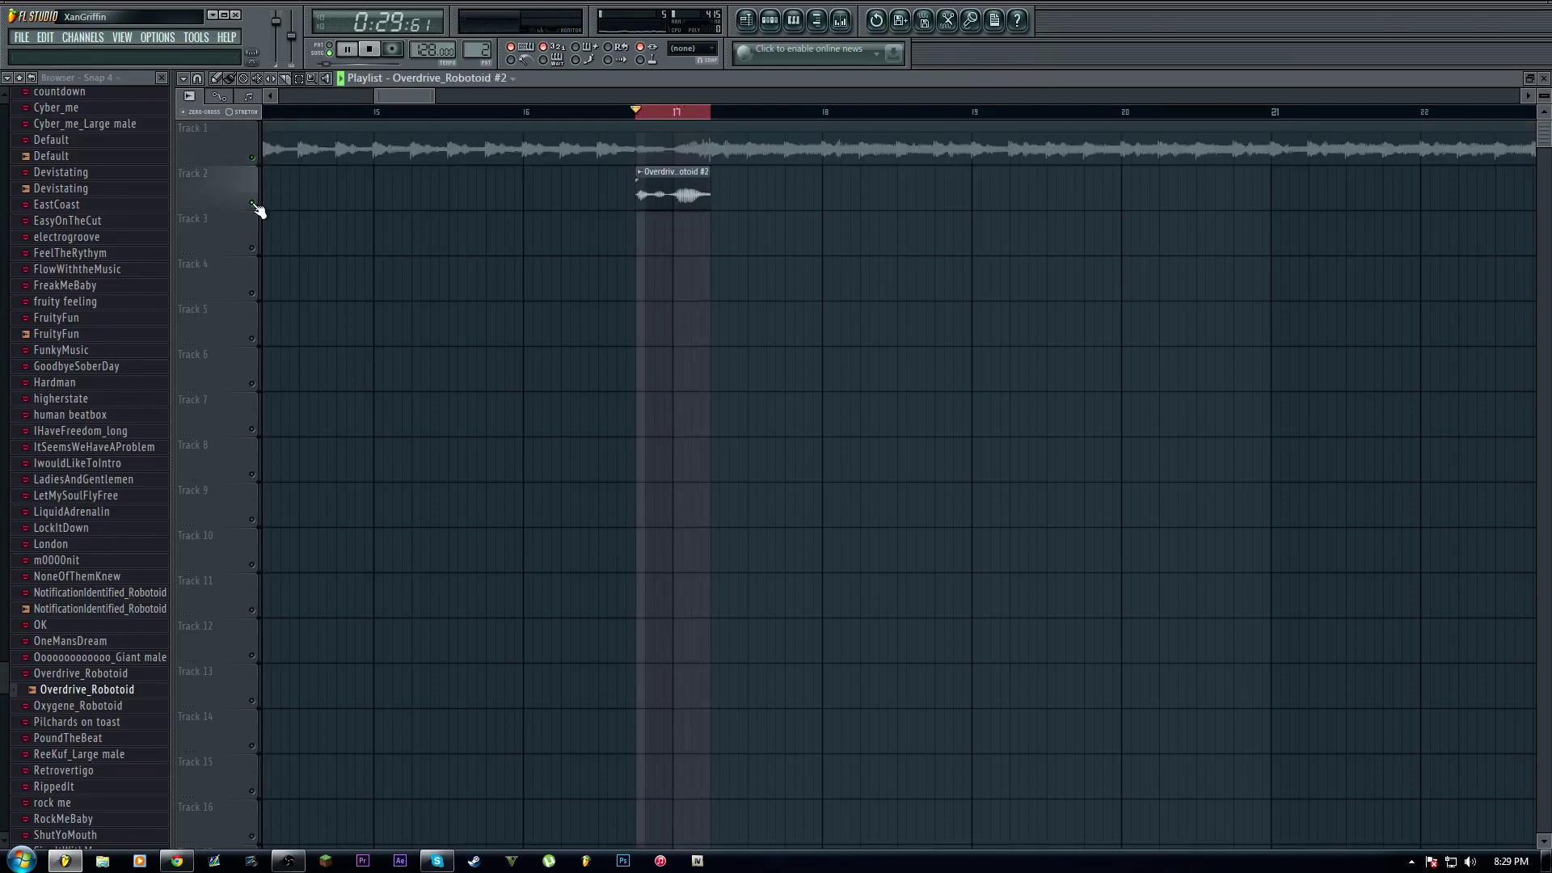
{"action": "key", "text": "space"}
{"action": "key", "text": "space"}
{"action": "right_click", "coordinate": [251, 157]}
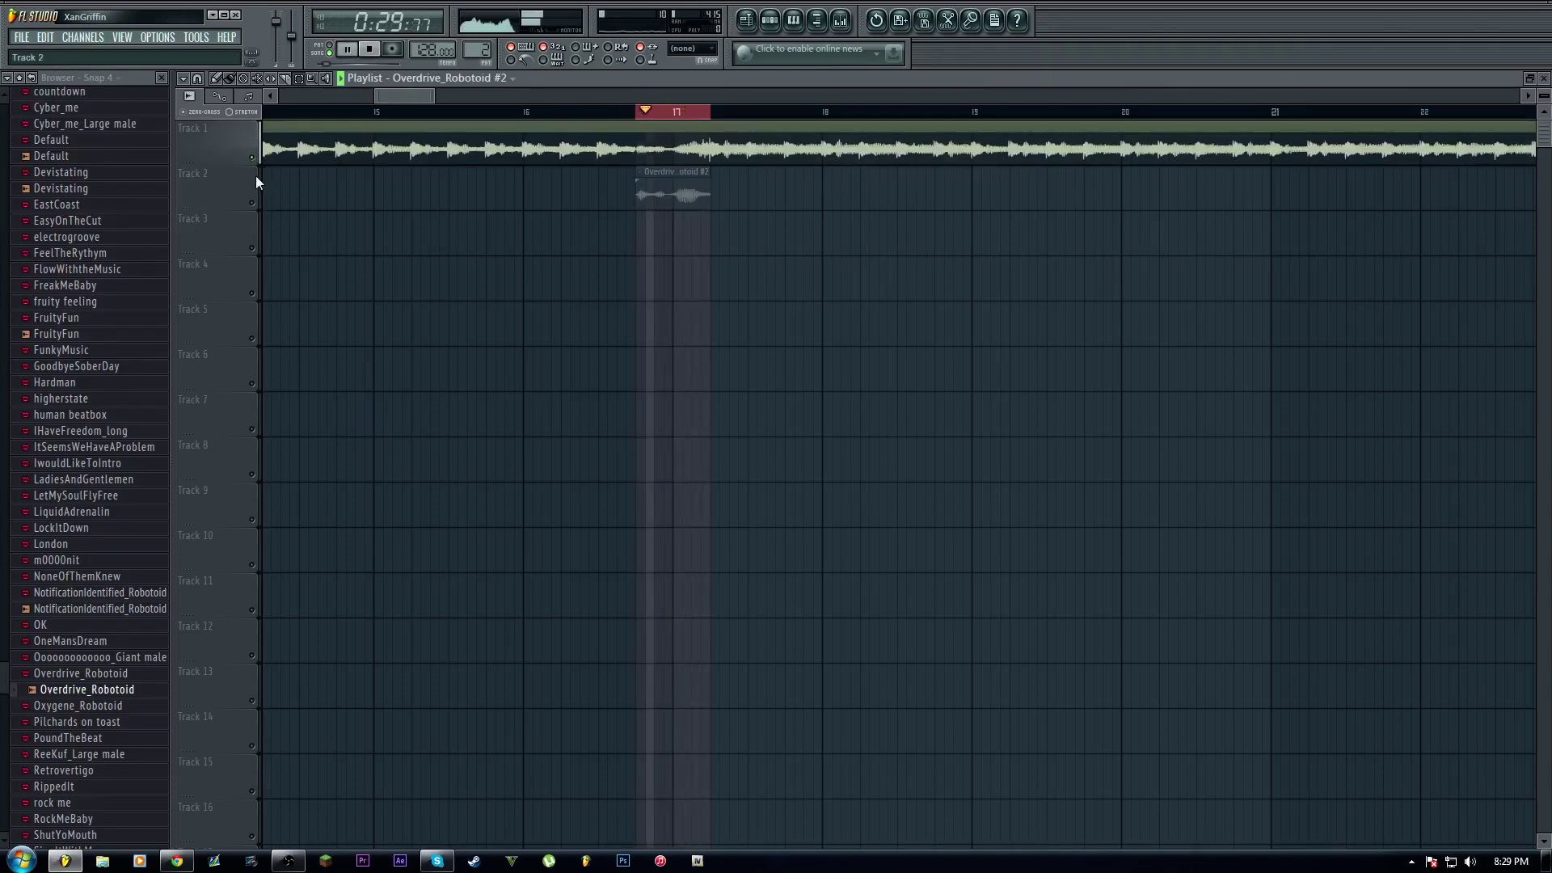
{"action": "right_click", "coordinate": [253, 201]}
{"action": "right_click", "coordinate": [252, 158]}
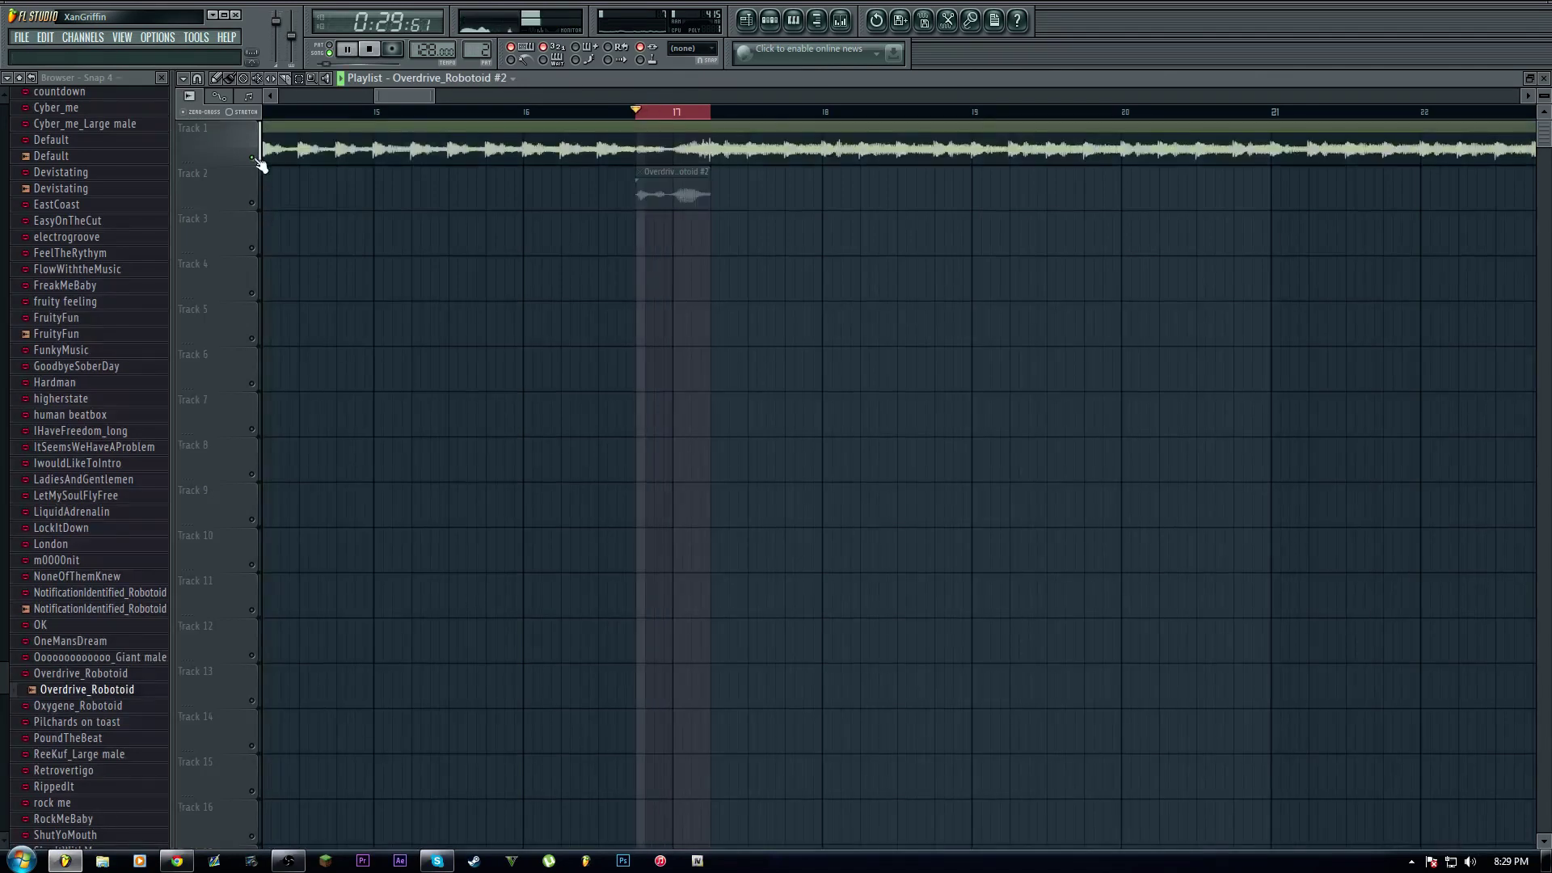
{"action": "right_click", "coordinate": [253, 202]}
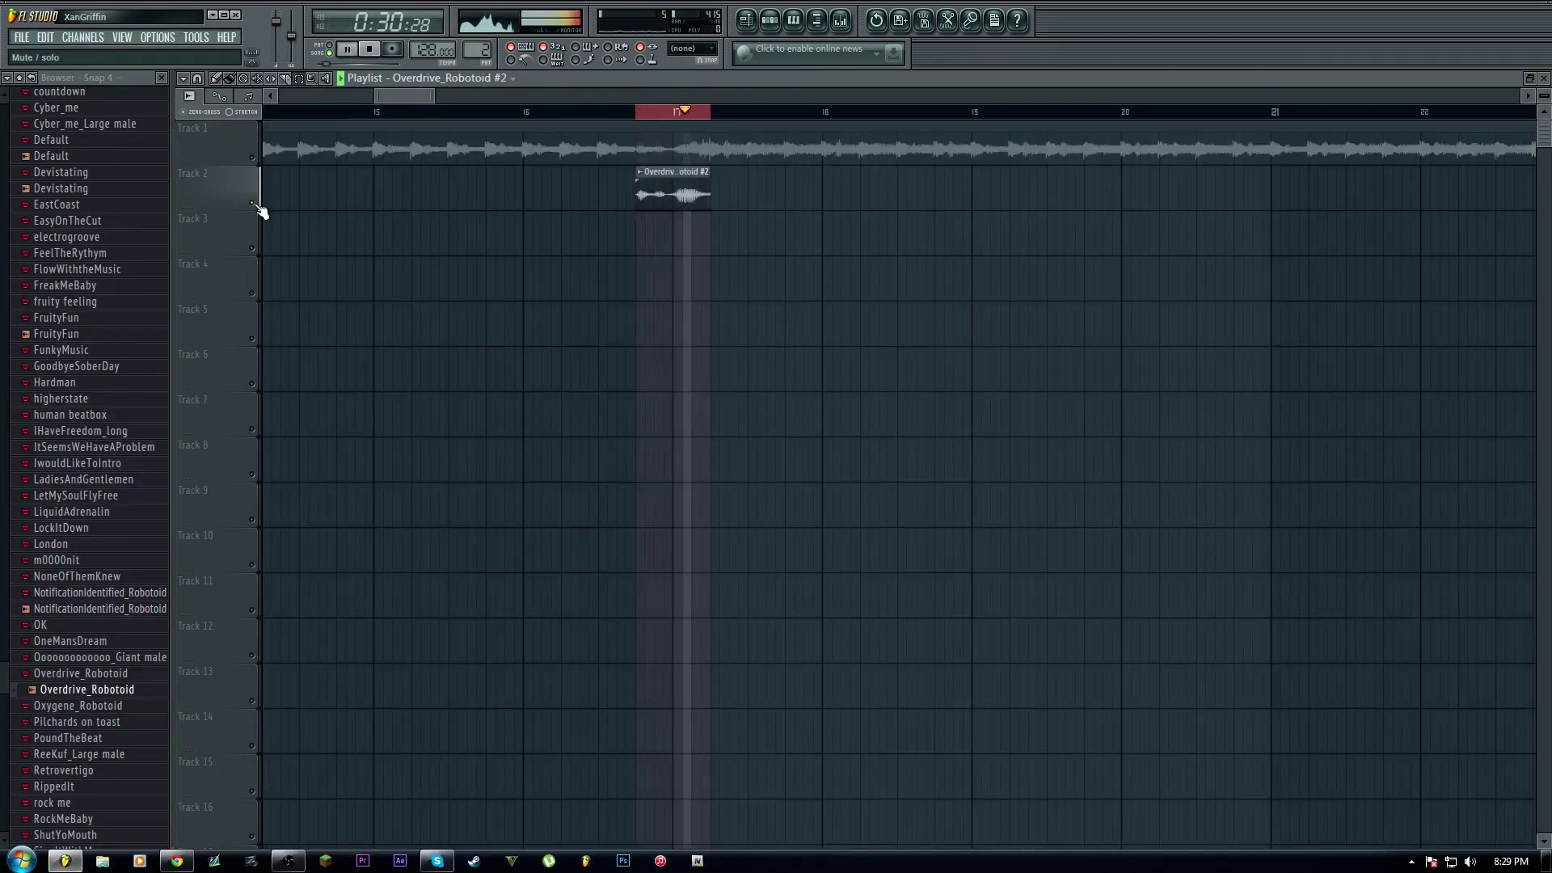
{"action": "right_click", "coordinate": [257, 203]}
{"action": "key", "text": "space"}
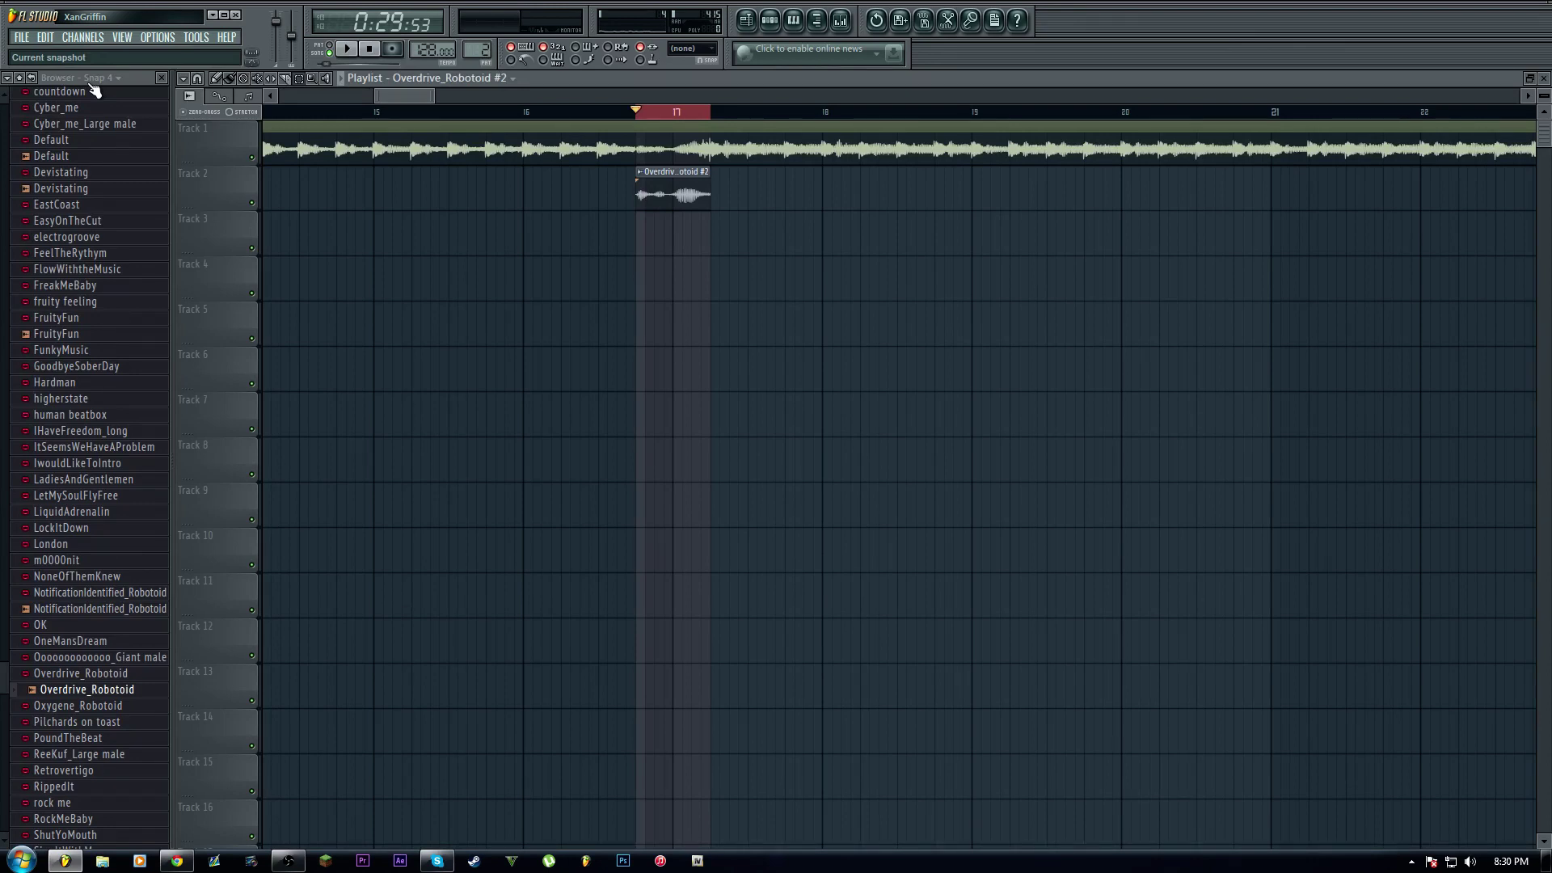
{"action": "left_click_drag", "start_coordinate": [406, 95], "coordinate": [1358, 96]}
{"action": "scroll", "coordinate": [378, 111], "scroll_direction": "up", "scroll_amount": 5}
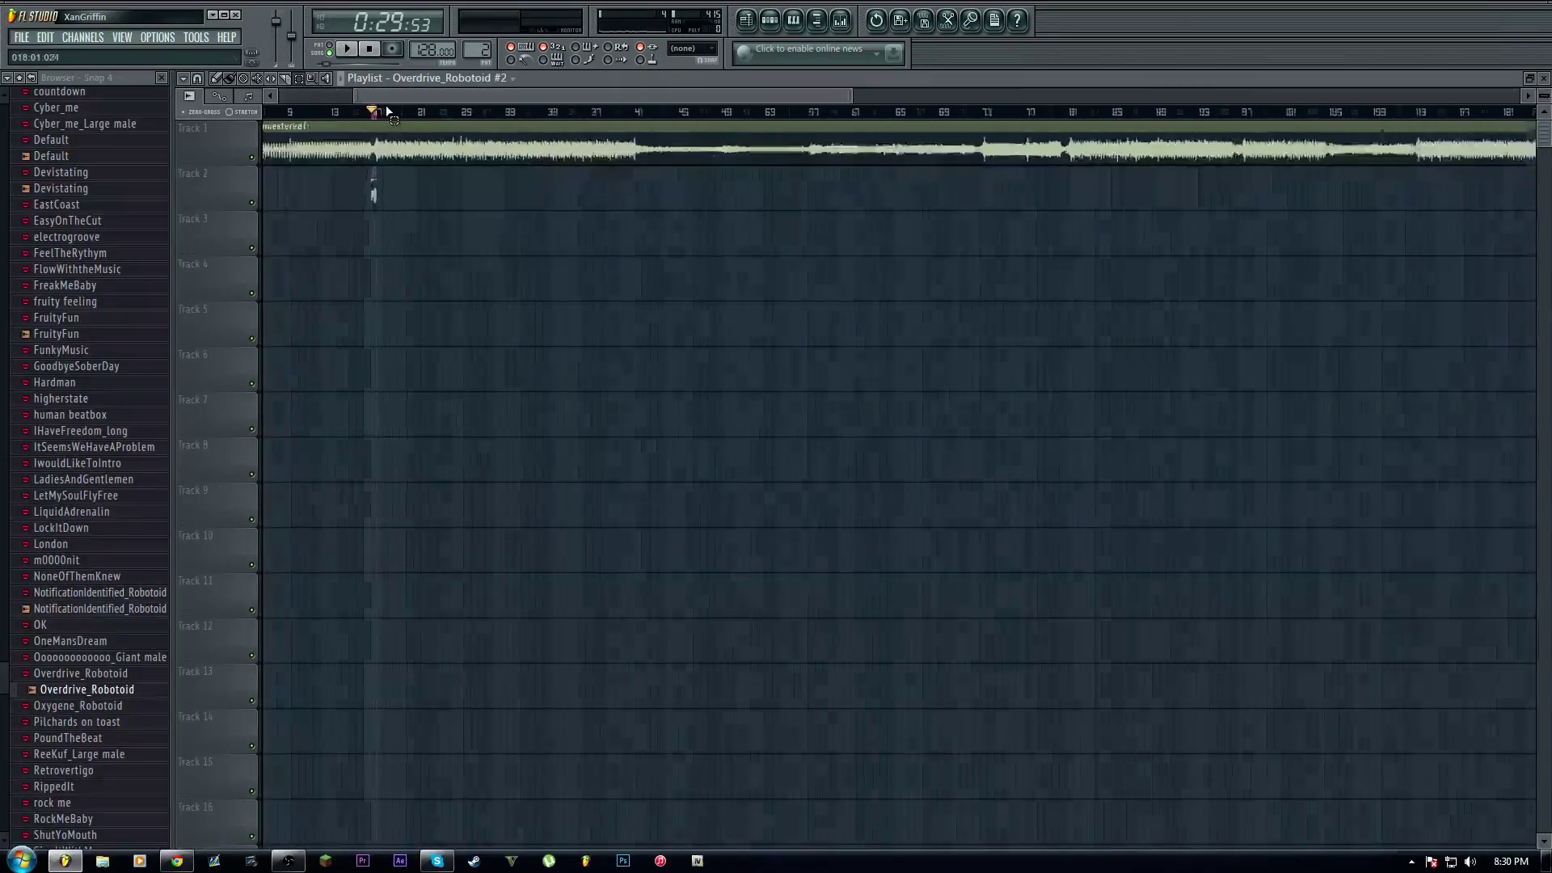
{"action": "scroll", "coordinate": [355, 112], "scroll_direction": "up", "scroll_amount": 8}
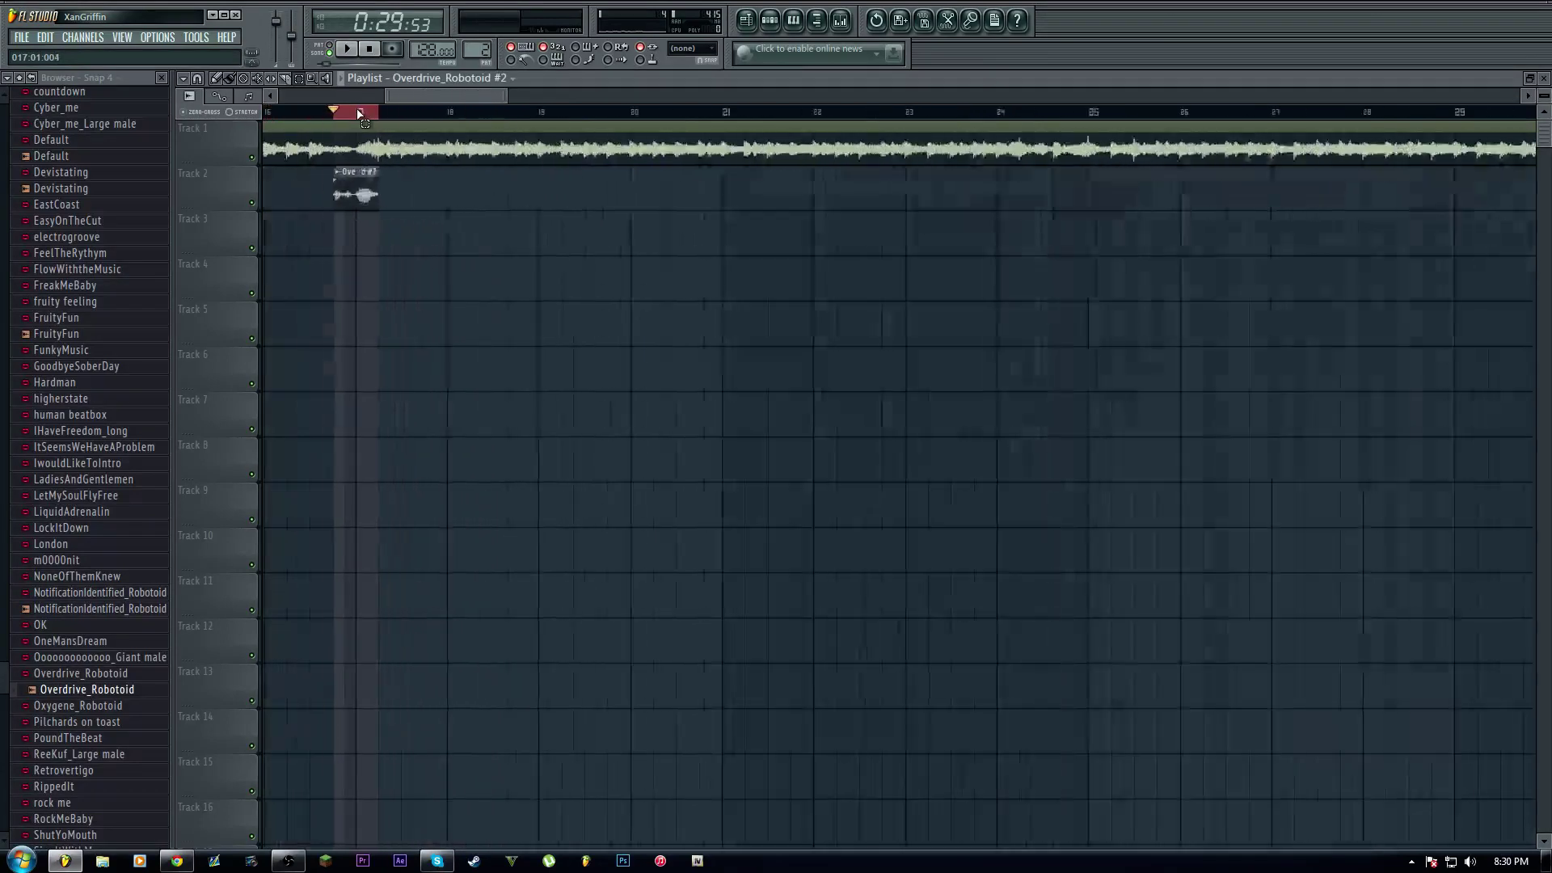
{"action": "scroll", "coordinate": [319, 178], "scroll_direction": "down", "scroll_amount": 3}
{"action": "scroll", "coordinate": [319, 178], "scroll_direction": "up", "scroll_amount": 3}
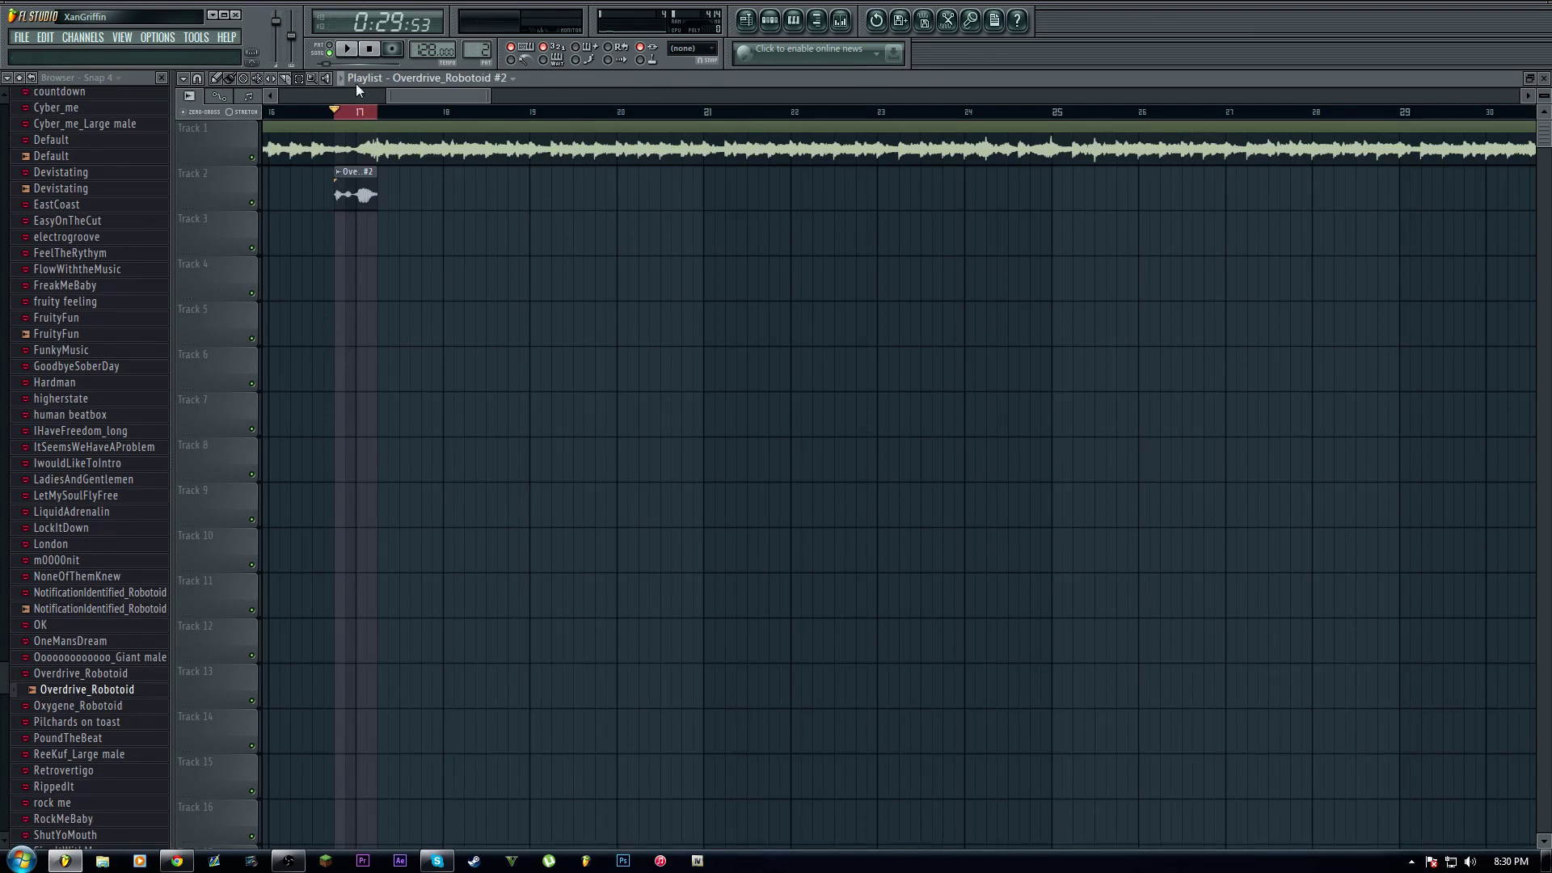
{"action": "scroll", "coordinate": [351, 119], "scroll_direction": "up", "scroll_amount": 5}
{"action": "scroll", "coordinate": [352, 119], "scroll_direction": "down", "scroll_amount": 5}
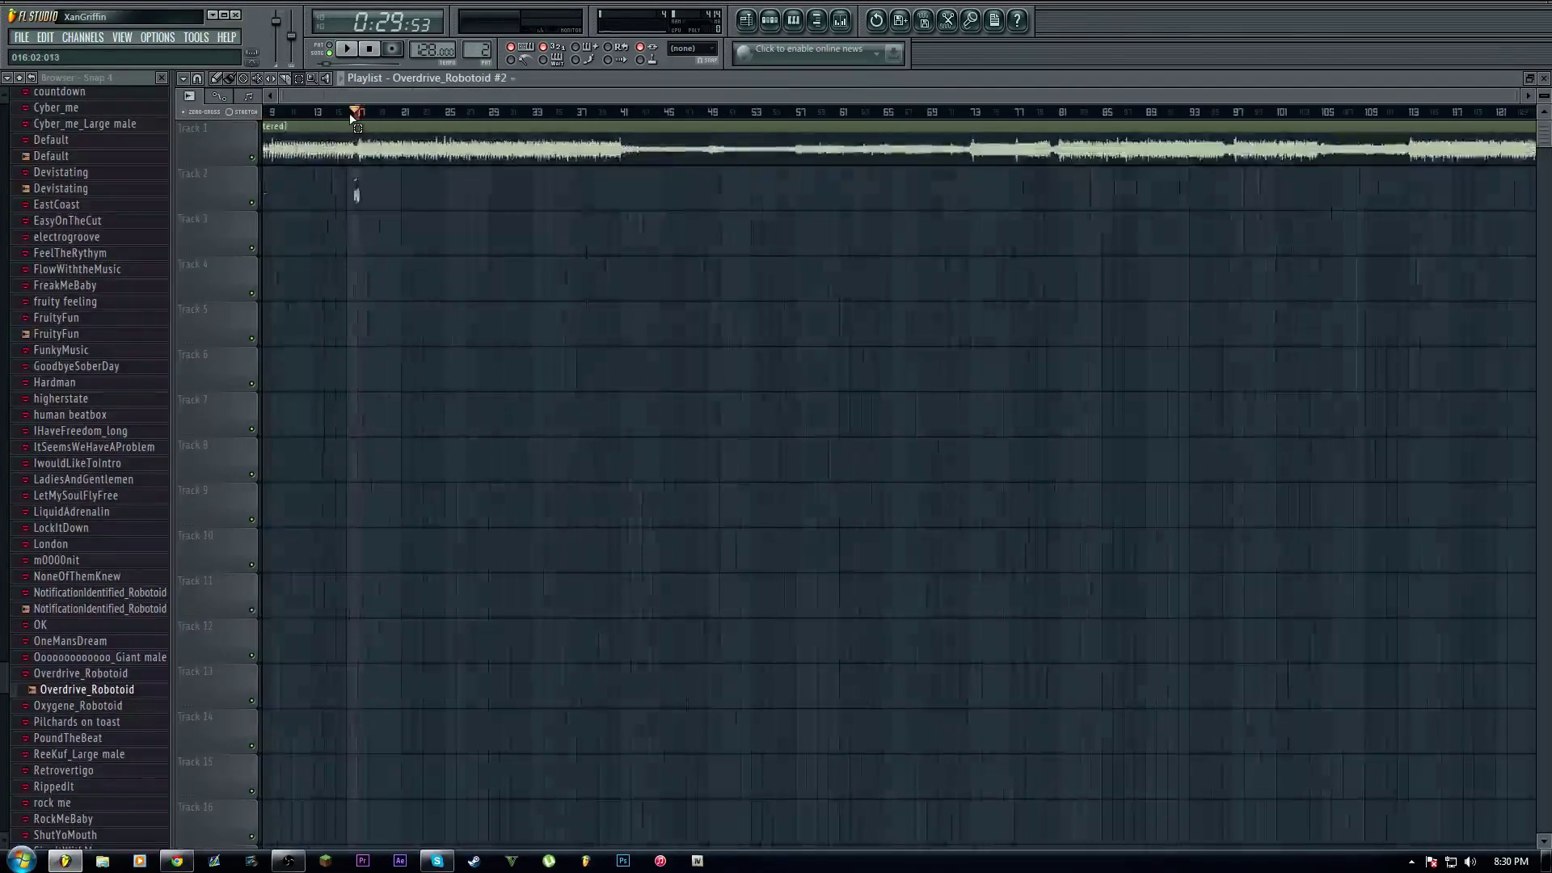
{"action": "scroll", "coordinate": [482, 111], "scroll_direction": "up", "scroll_amount": 2}
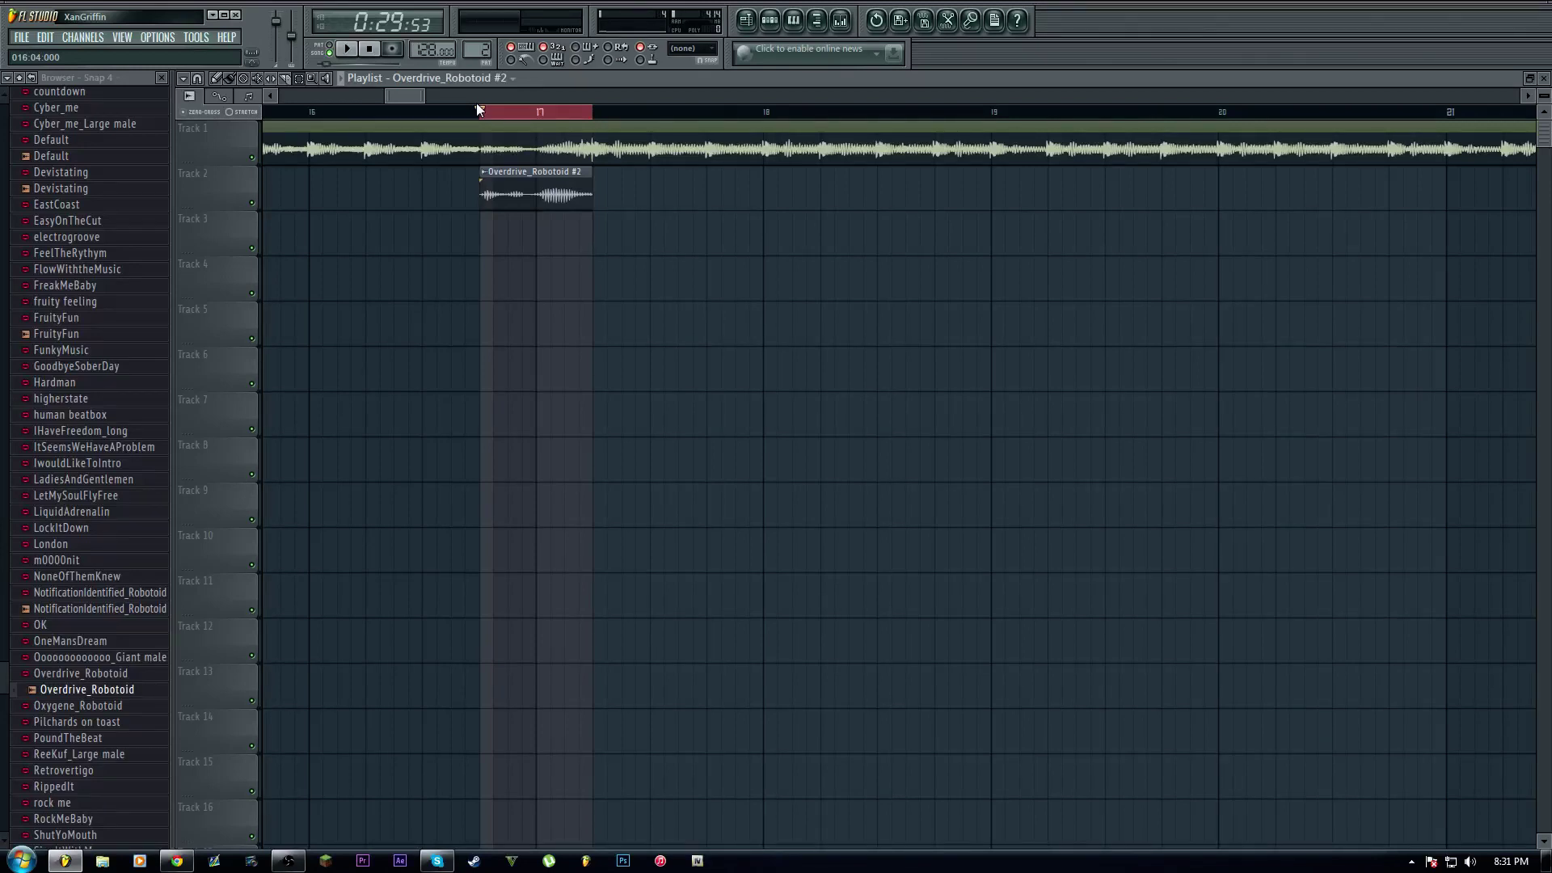
{"action": "scroll", "coordinate": [498, 120], "scroll_direction": "down", "scroll_amount": 1}
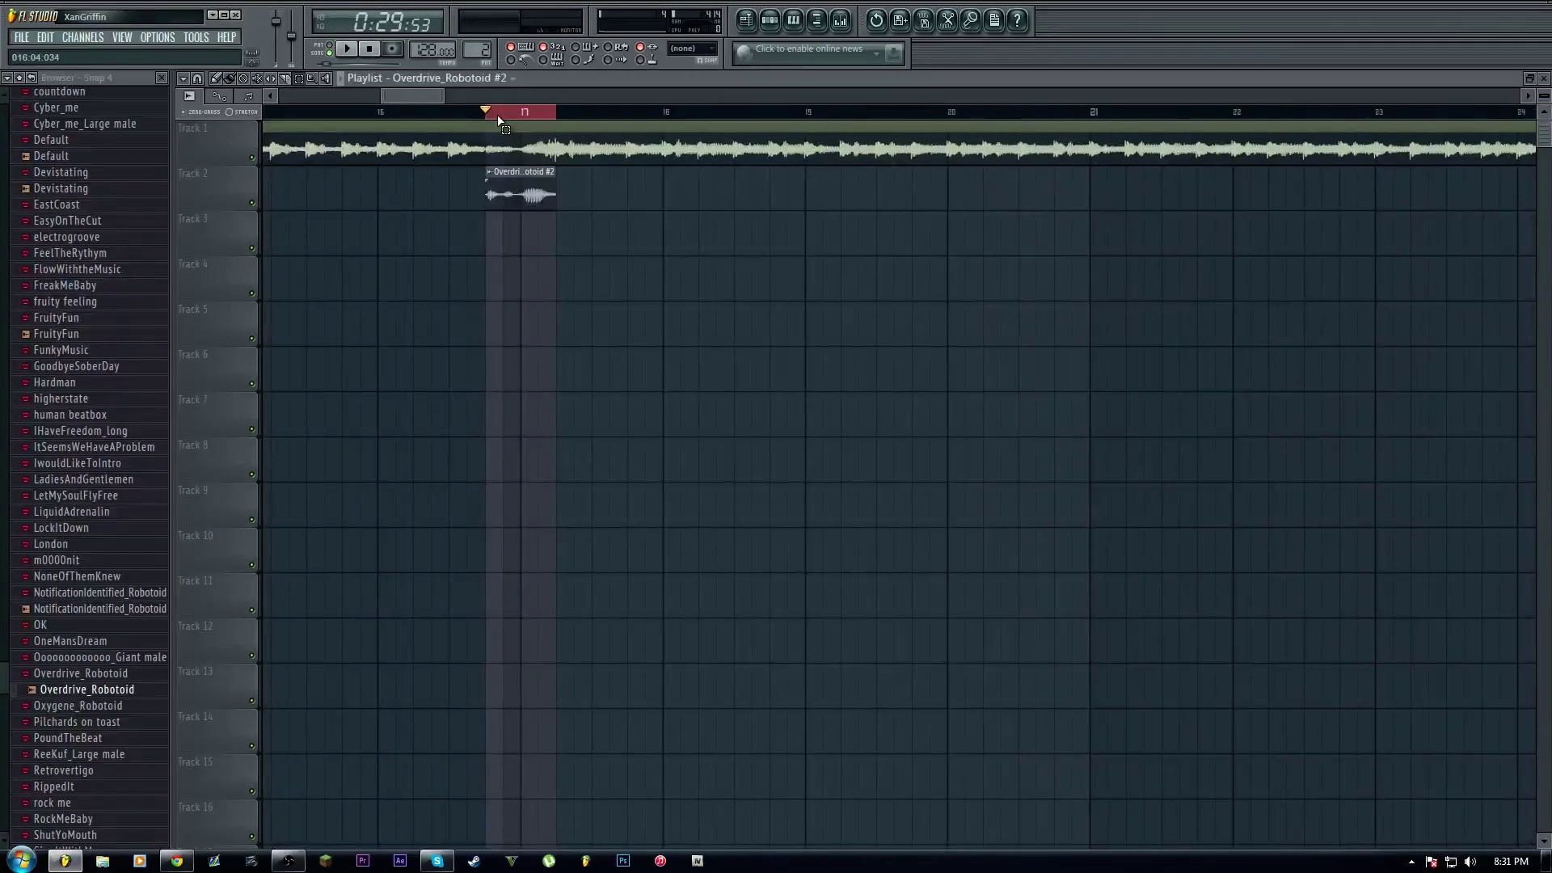